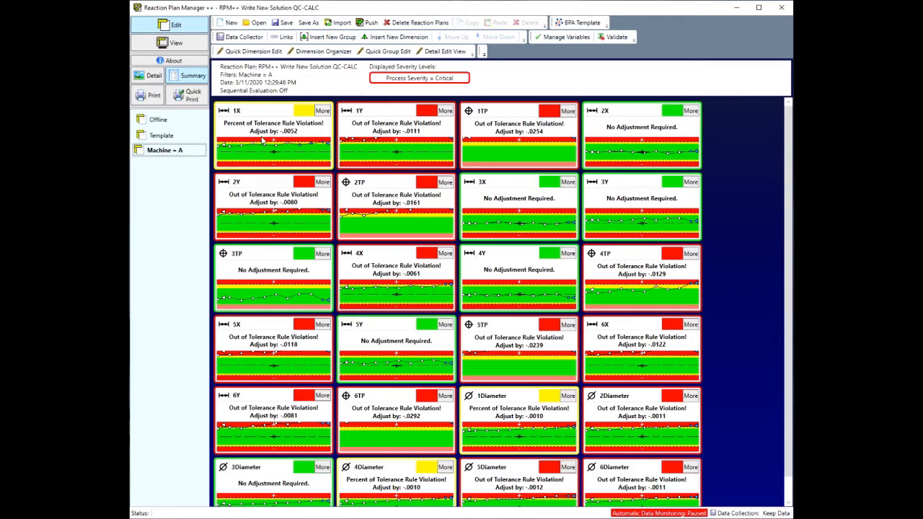
# Step: Open and enlarge the Dimension Organizer, and group dimensions 1X, 1Y, 1TP and 1Diameter into a new group
pyautogui.click(326, 58)
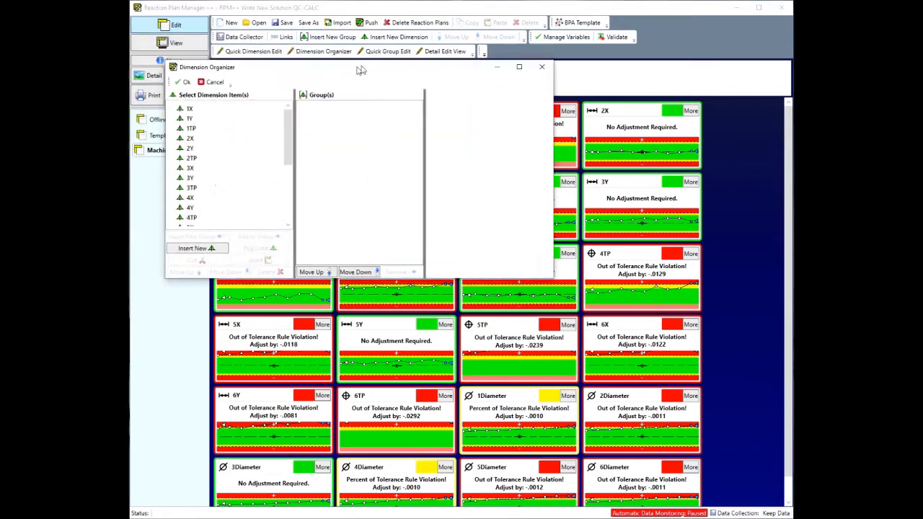
pyautogui.moveTo(605, 250); pyautogui.dragTo(737, 431)
pyautogui.moveTo(479, 47); pyautogui.dragTo(492, 52)
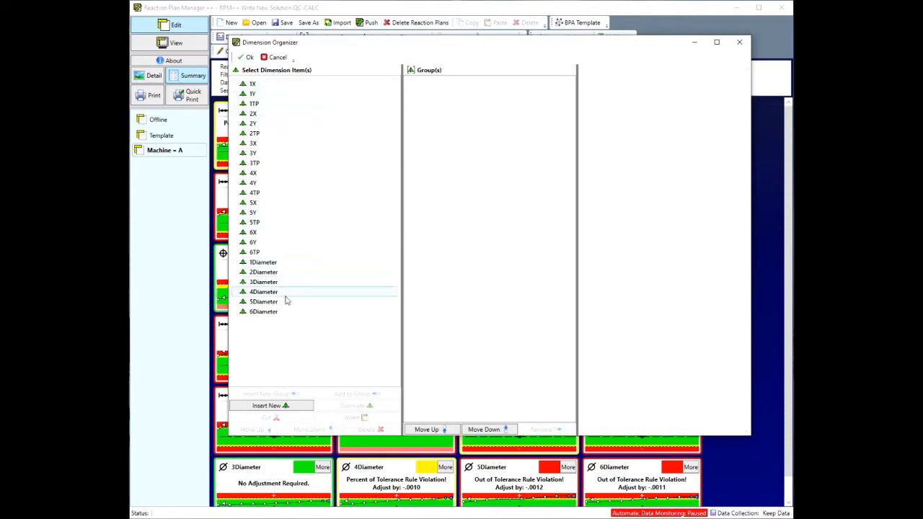
pyautogui.click(256, 83)
pyautogui.keyDown('shift'); pyautogui.click(264, 104); pyautogui.keyUp('shift')
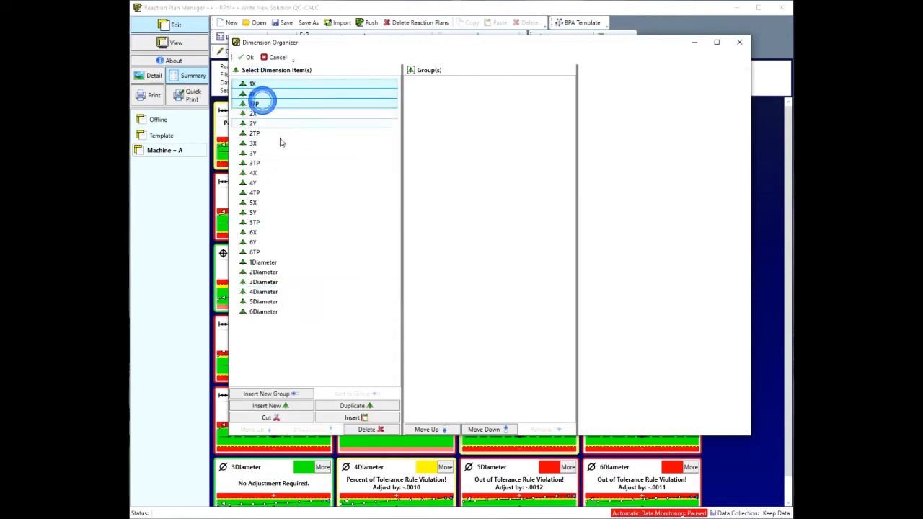
pyautogui.keyDown('ctrl'); pyautogui.click(292, 264); pyautogui.keyUp('ctrl')
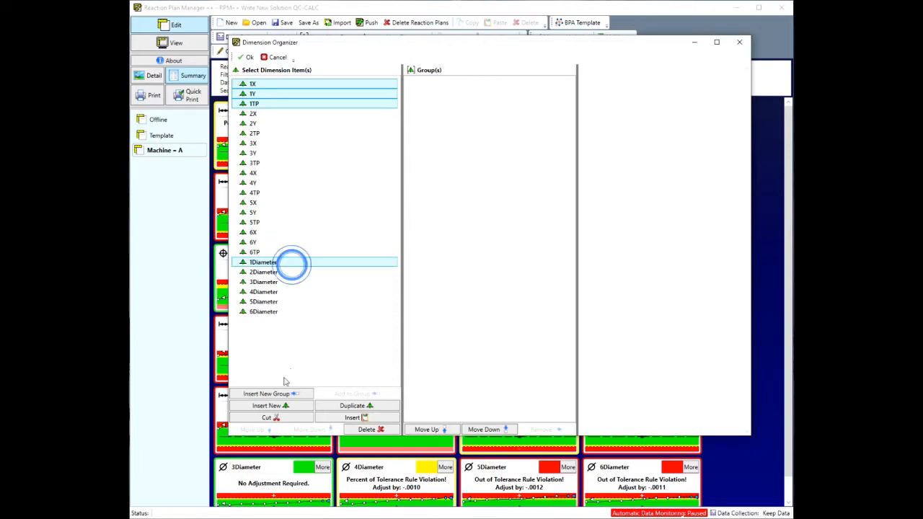
pyautogui.click(281, 394)
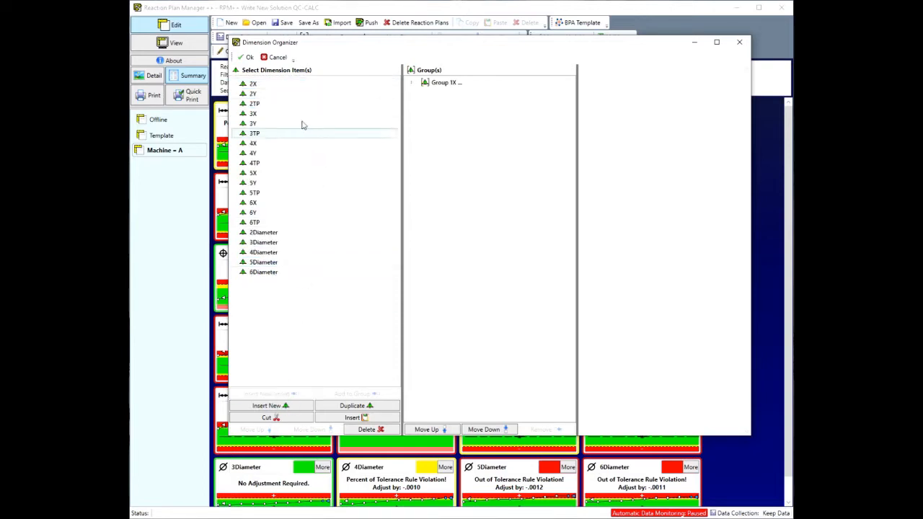
# Step: Insert a new group containing dimensions 2X, 2Y, 2TP and 2Diameter
pyautogui.click(271, 83)
pyautogui.keyDown('shift'); pyautogui.click(266, 104); pyautogui.keyUp('shift')
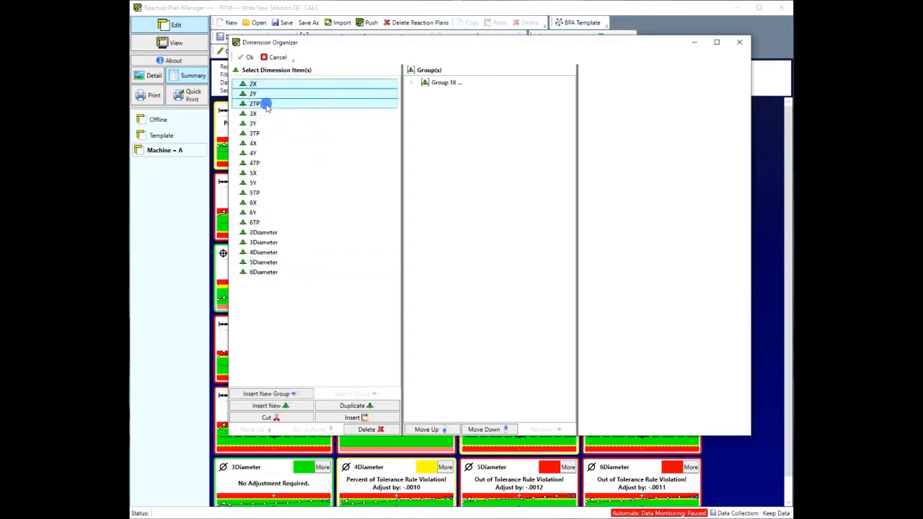
pyautogui.click(274, 232)
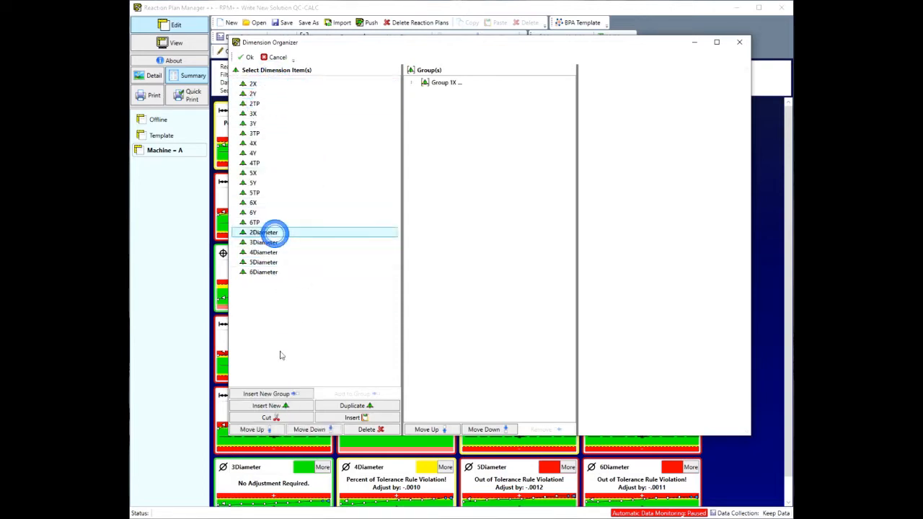
pyautogui.click(278, 83)
pyautogui.keyDown('shift'); pyautogui.click(277, 102); pyautogui.keyUp('shift')
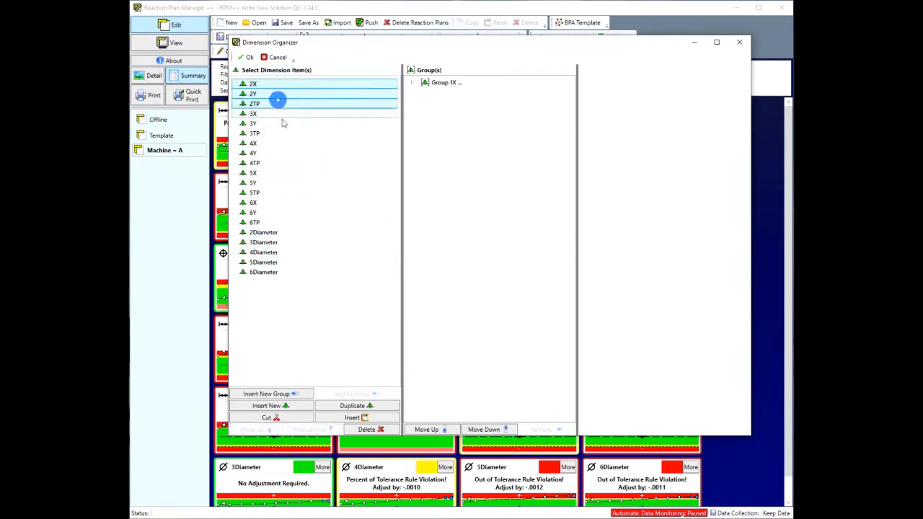
pyautogui.keyDown('ctrl'); pyautogui.click(274, 232); pyautogui.keyUp('ctrl')
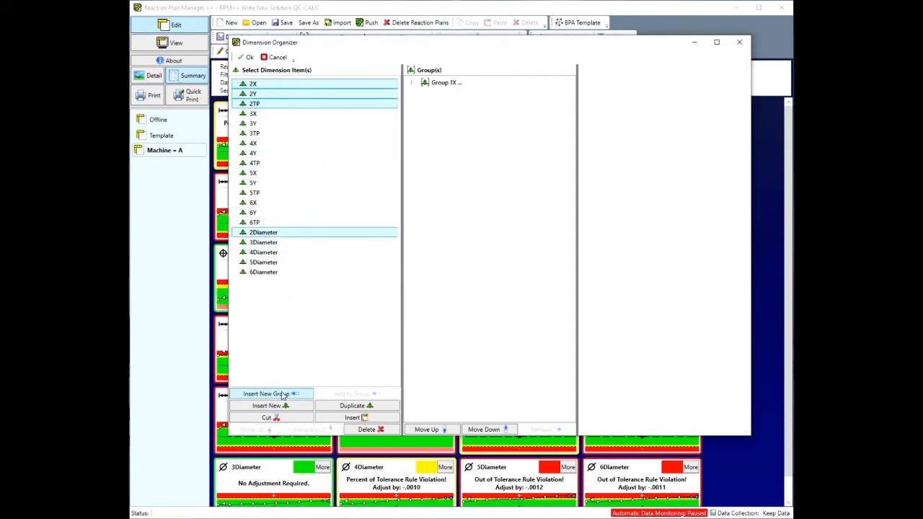
pyautogui.click(283, 394)
# Step: Insert a new group containing dimensions 3X, 3Y, 3TP and 3Diameter
pyautogui.click(253, 84)
pyautogui.keyDown('shift'); pyautogui.click(256, 103); pyautogui.keyUp('shift')
pyautogui.keyDown('ctrl'); pyautogui.click(271, 202); pyautogui.keyUp('ctrl')
pyautogui.click(282, 393)
# Step: Insert a new group containing dimensions 4X, 4Y, 4TP and 4Diameter
pyautogui.click(261, 84)
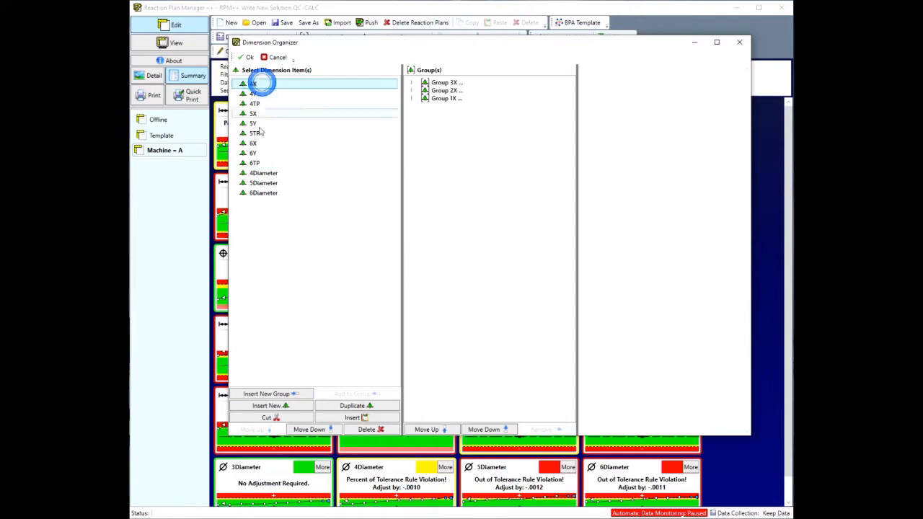
pyautogui.keyDown('shift'); pyautogui.click(256, 104); pyautogui.keyUp('shift')
pyautogui.keyDown('ctrl'); pyautogui.click(264, 173); pyautogui.keyUp('ctrl')
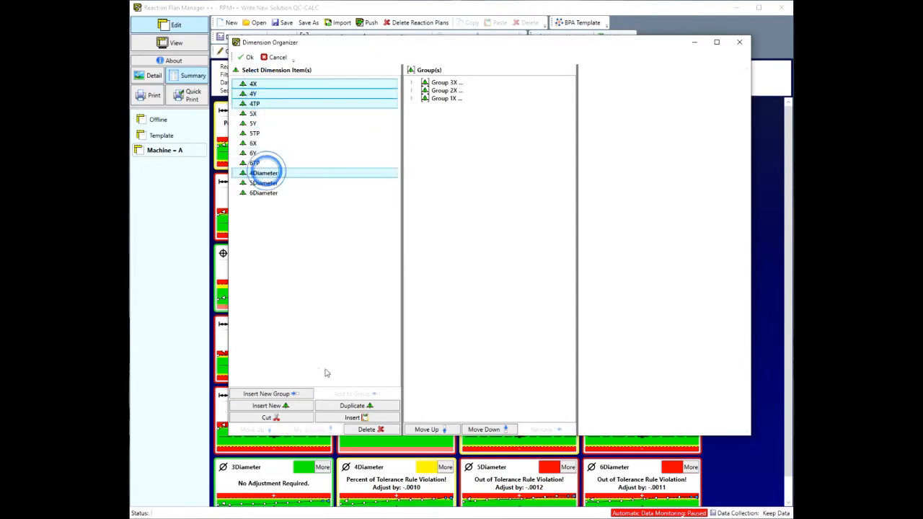
pyautogui.click(288, 394)
# Step: Insert a new group containing dimensions 5X, 5Y, 5TP and 5Diameter
pyautogui.click(251, 83)
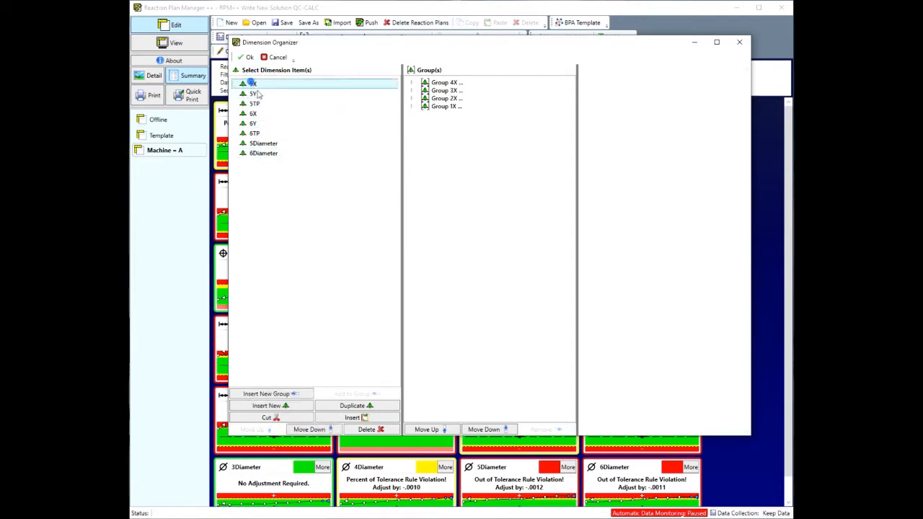
pyautogui.keyDown('shift'); pyautogui.click(256, 103); pyautogui.keyUp('shift')
pyautogui.keyDown('ctrl'); pyautogui.click(251, 143); pyautogui.keyUp('ctrl')
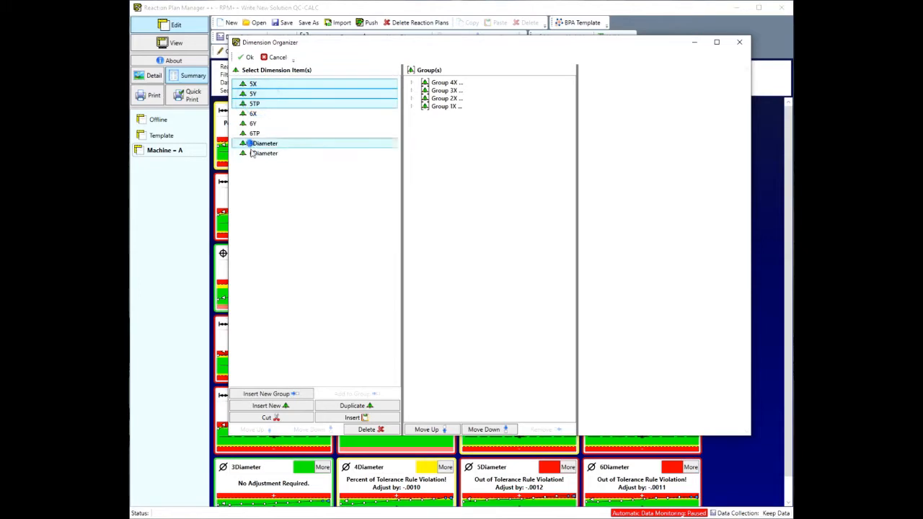
pyautogui.click(288, 393)
# Step: Insert a new group containing the remaining dimensions 6X, 6Y, 6TP and 6Diameter
pyautogui.click(257, 84)
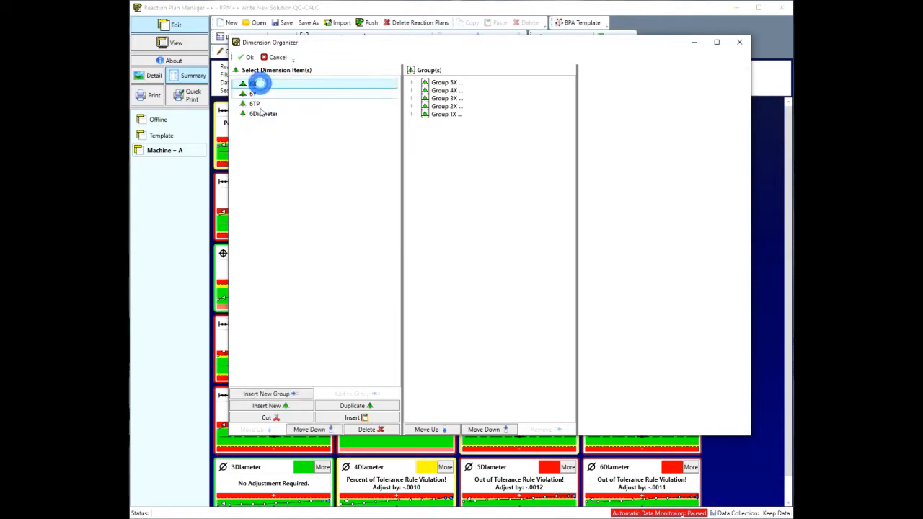
pyautogui.keyDown('shift'); pyautogui.click(254, 103); pyautogui.keyUp('shift')
pyautogui.keyDown('ctrl'); pyautogui.click(258, 114); pyautogui.keyUp('ctrl')
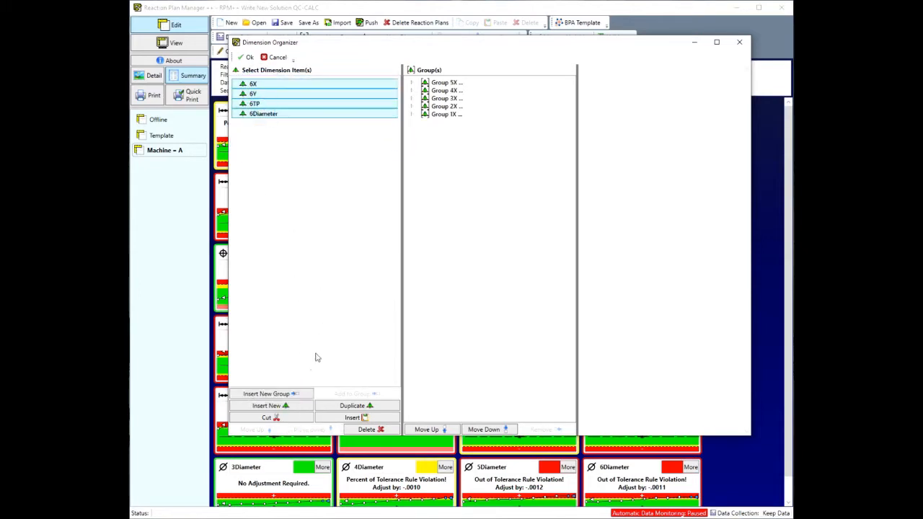
pyautogui.click(296, 395)
# Step: Move the Group 6X entry to the end of the group list
pyautogui.click(448, 82)
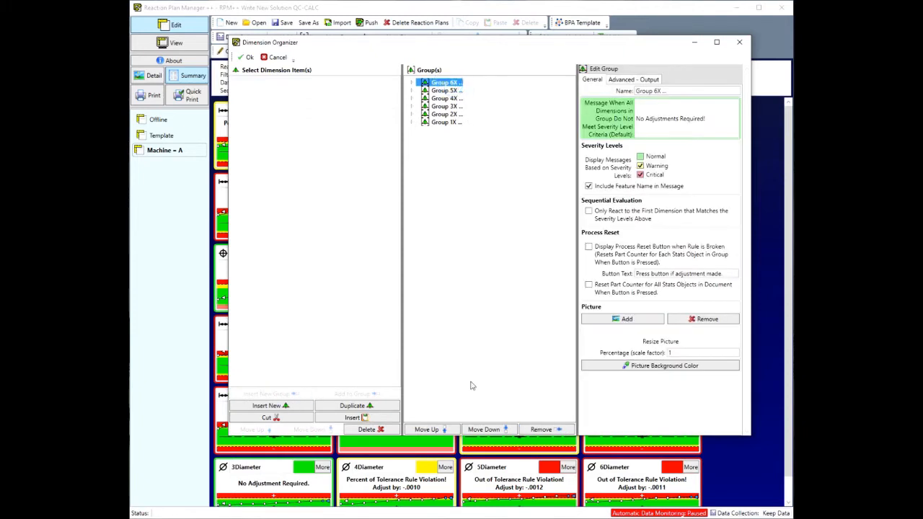
pyautogui.click(494, 428)
pyautogui.click(494, 428)
pyautogui.click(493, 428)
pyautogui.click(493, 429)
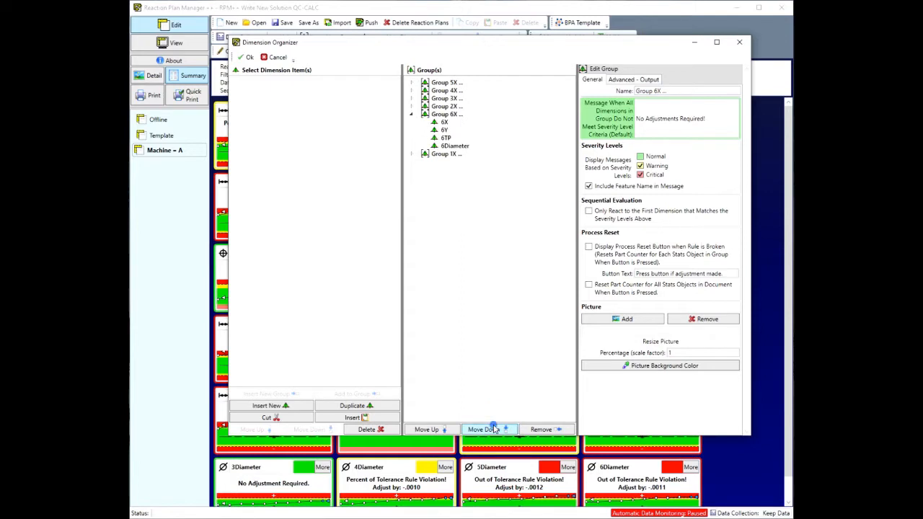
pyautogui.click(494, 429)
# Step: Move the Group 1X entry to the beginning of the group list
pyautogui.click(437, 114)
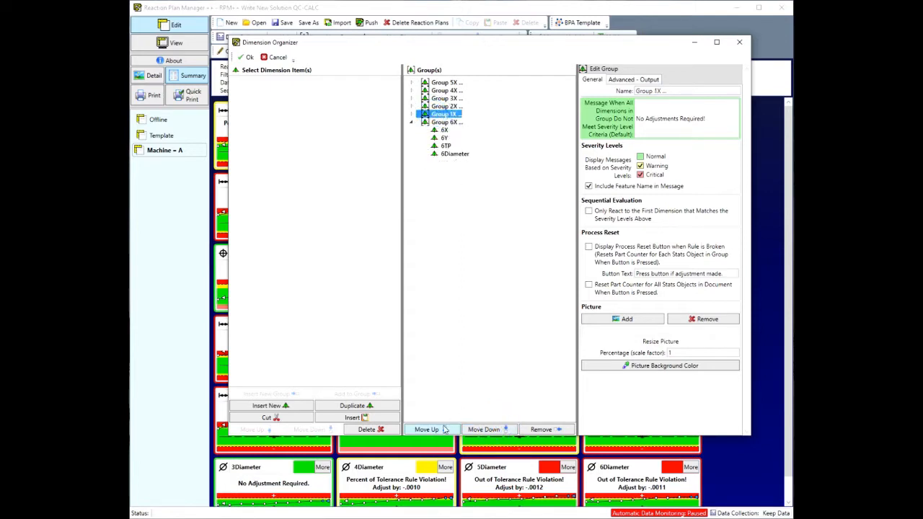
pyautogui.click(443, 429)
pyautogui.click(443, 429)
pyautogui.click(443, 429)
pyautogui.click(443, 430)
# Step: Move the Group 5X entry down to just before Group 6X
pyautogui.click(442, 122)
pyautogui.click(494, 428)
pyautogui.click(494, 429)
pyautogui.click(493, 429)
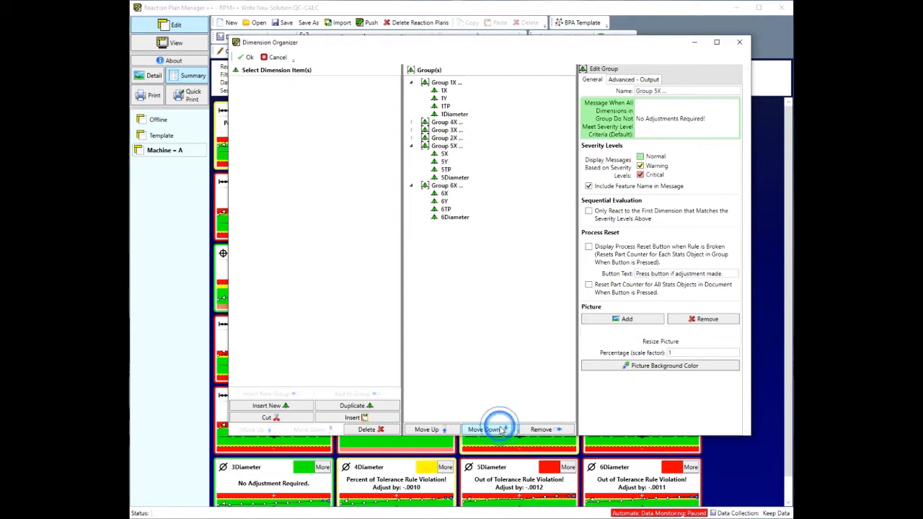
# Step: Move Group 2X up to directly follow Group 1X, and move Group 4X down to follow Group 3X
pyautogui.click(441, 137)
pyautogui.click(443, 429)
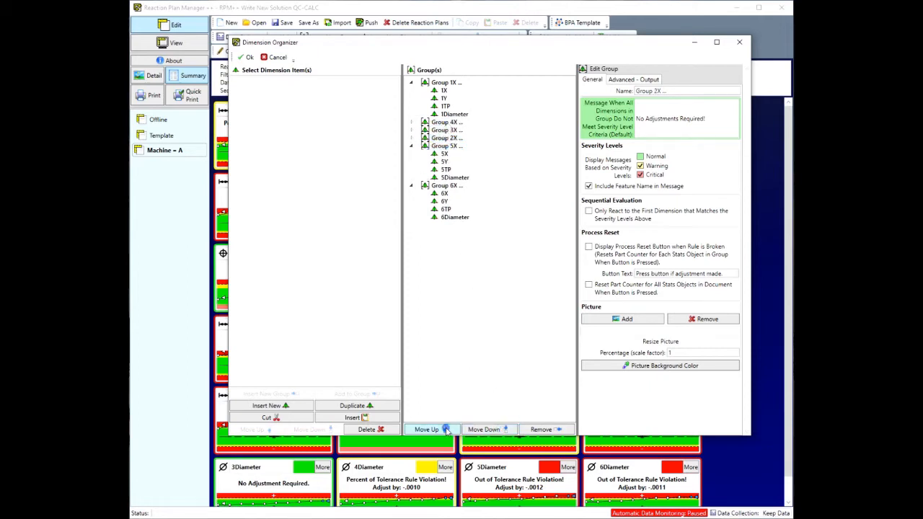
pyautogui.click(443, 430)
pyautogui.click(446, 161)
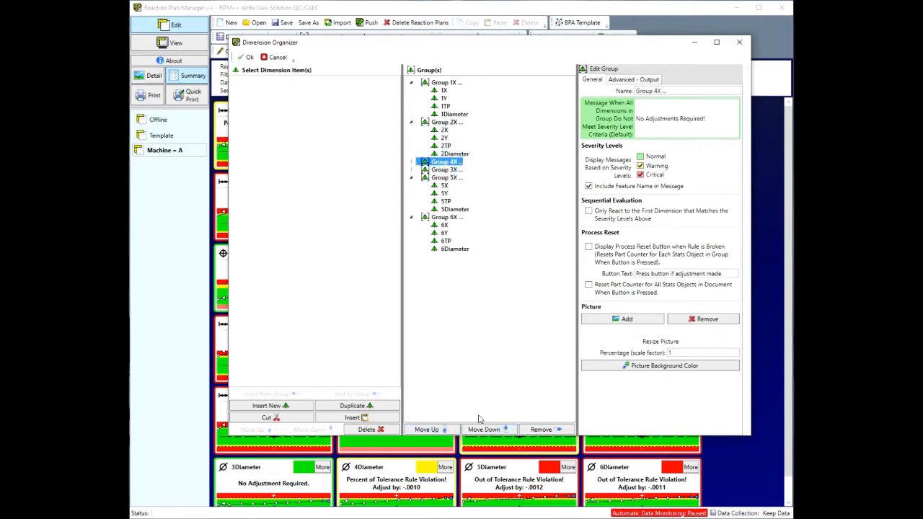
pyautogui.click(488, 430)
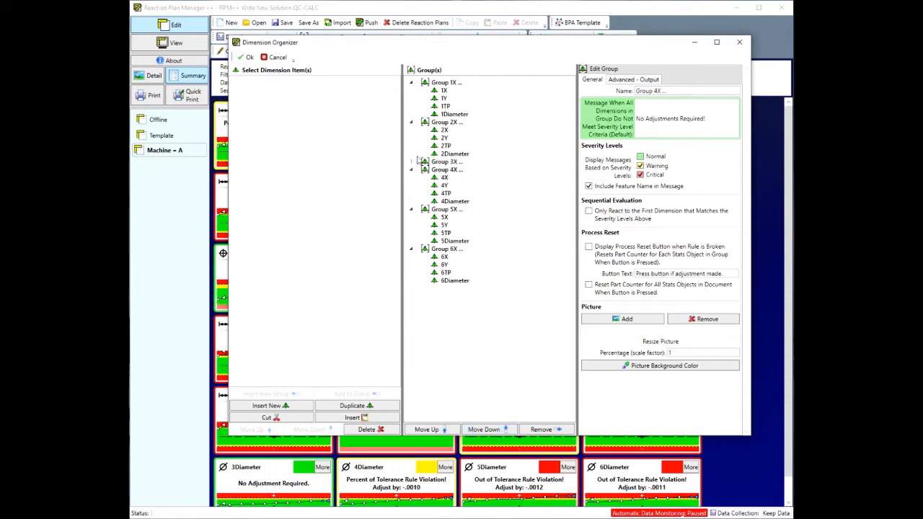
# Step: Rename the Group 1X entry as Hole 1
pyautogui.click(443, 90)
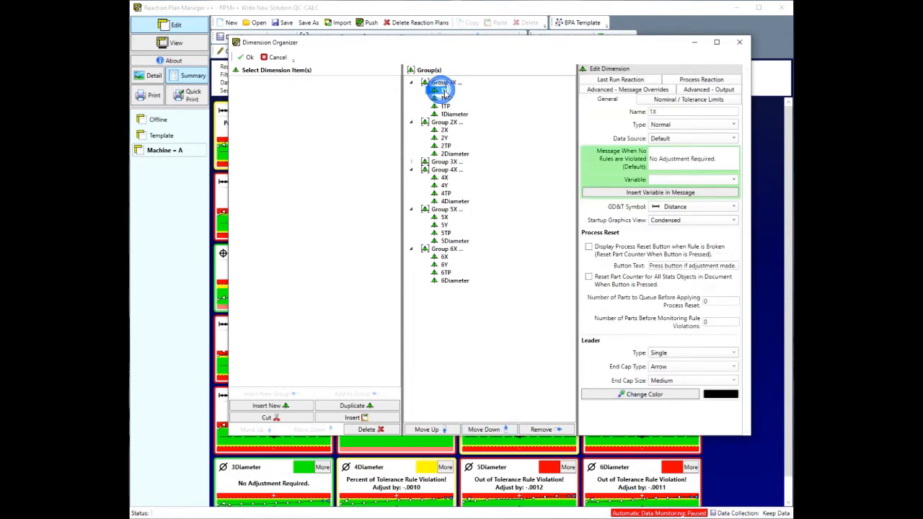
pyautogui.click(445, 82)
pyautogui.click(441, 90)
pyautogui.click(444, 83)
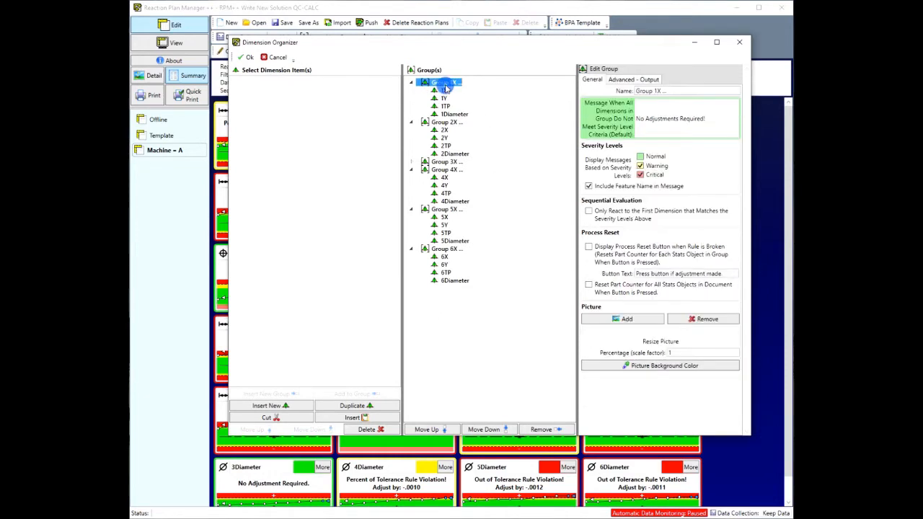
pyautogui.click(678, 87)
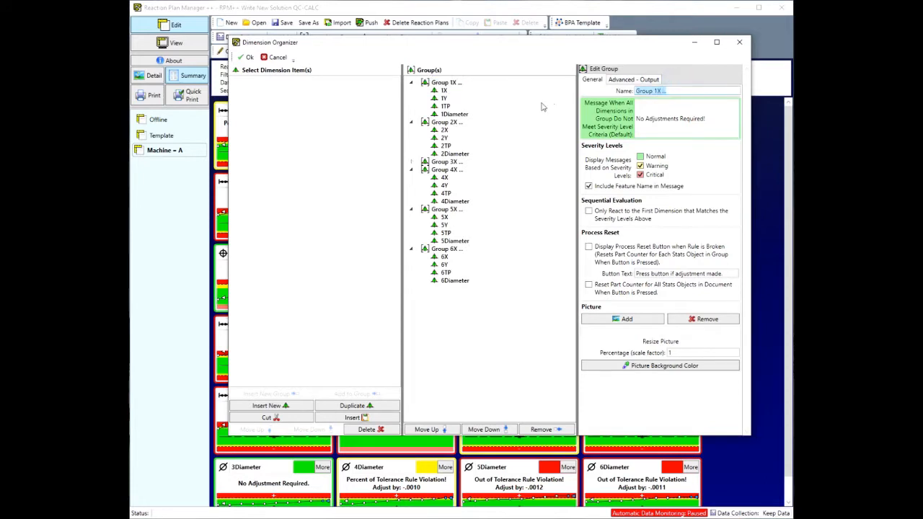
pyautogui.write('Hole 1')
# Step: Rename the Group 2X entry as Hole 2
pyautogui.click(446, 122)
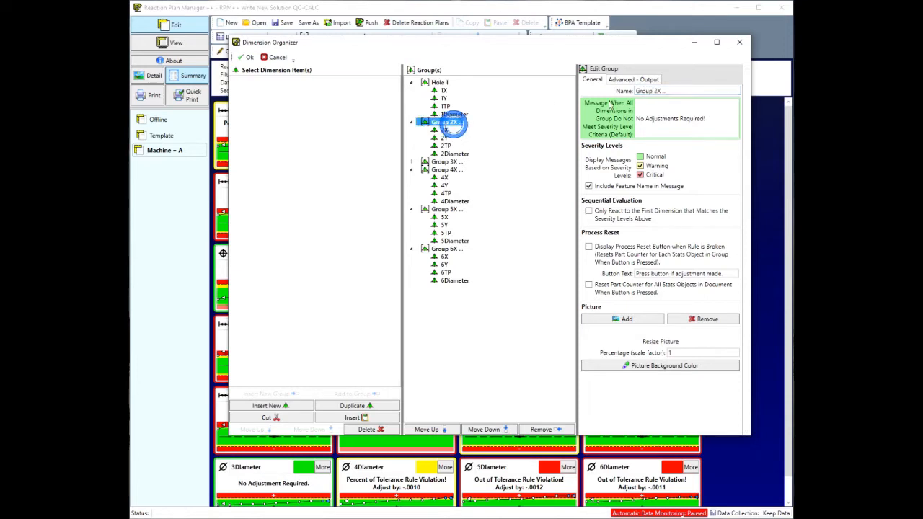
pyautogui.click(663, 90)
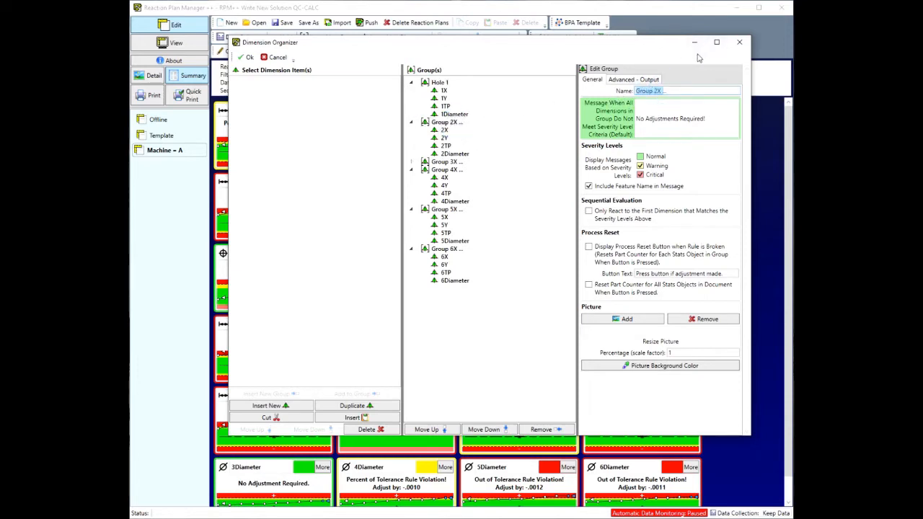
pyautogui.click(685, 89)
pyautogui.write('Hole 2')
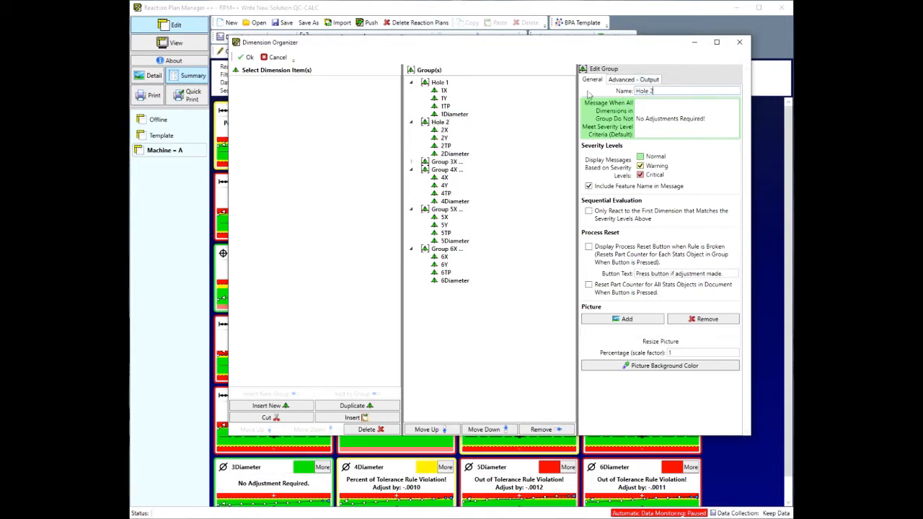
# Step: Rename the Group 3X entry as Hole 3 and the Group 4X entry as Hole 4
pyautogui.click(445, 161)
pyautogui.click(669, 91)
pyautogui.write('Hole 3')
pyautogui.click(447, 170)
pyautogui.click(678, 91)
pyautogui.write('H')
# Step: Rename the Group 5X entry as Hole 5
pyautogui.click(441, 210)
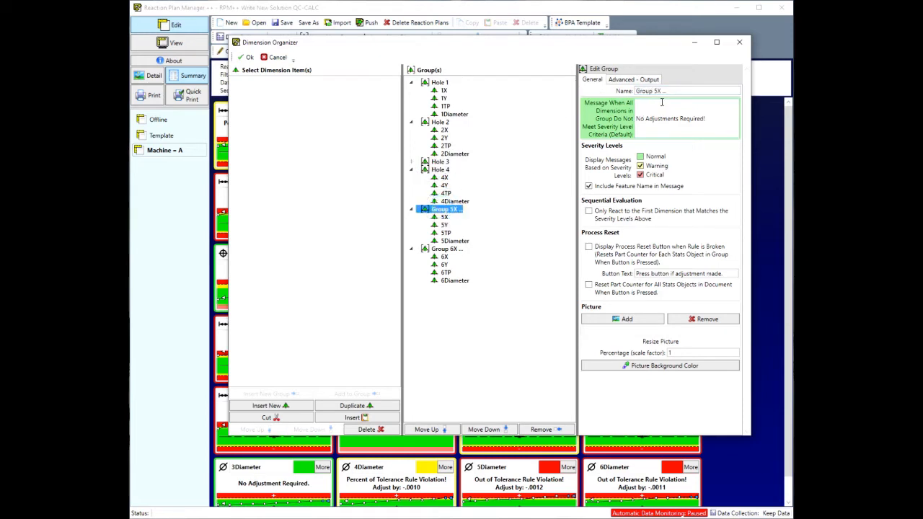
pyautogui.click(681, 91)
pyautogui.write('Hole')
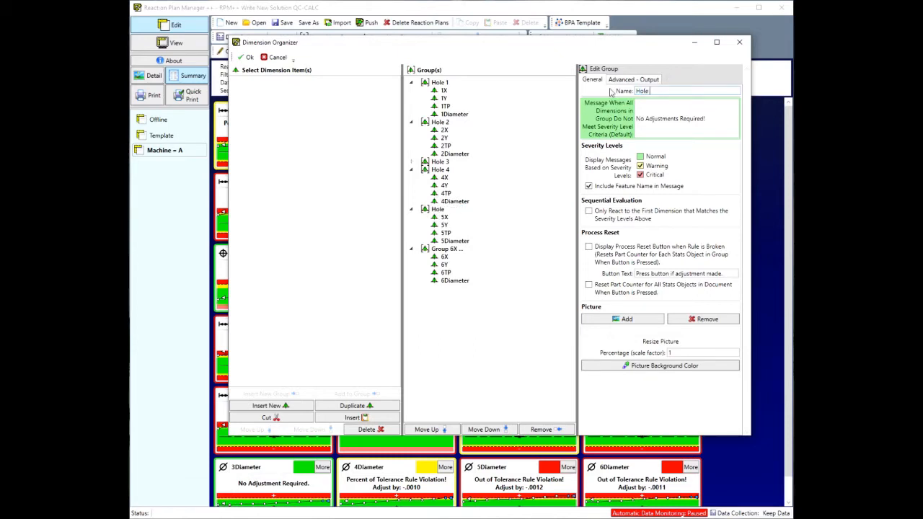
pyautogui.write(' 5')
# Step: Rename the Group 6X entry as Hole 6 and accept the changes in the Dimension Organizer
pyautogui.click(447, 249)
pyautogui.click(672, 91)
pyautogui.write('H')
pyautogui.click(246, 57)
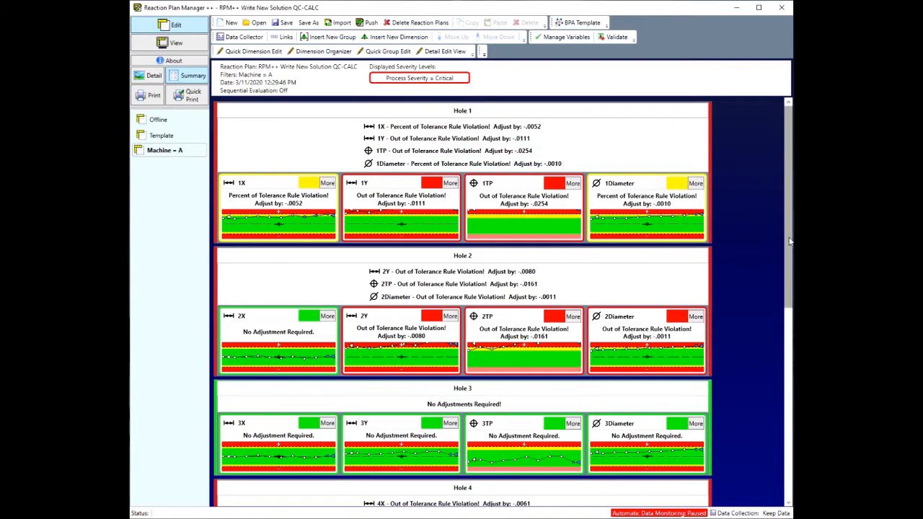
# Step: Review the hole groups in the summary view and look through Hole 1, Hole 2 and Hole 3 in the detail view
pyautogui.scroll(-5, 480, 375)
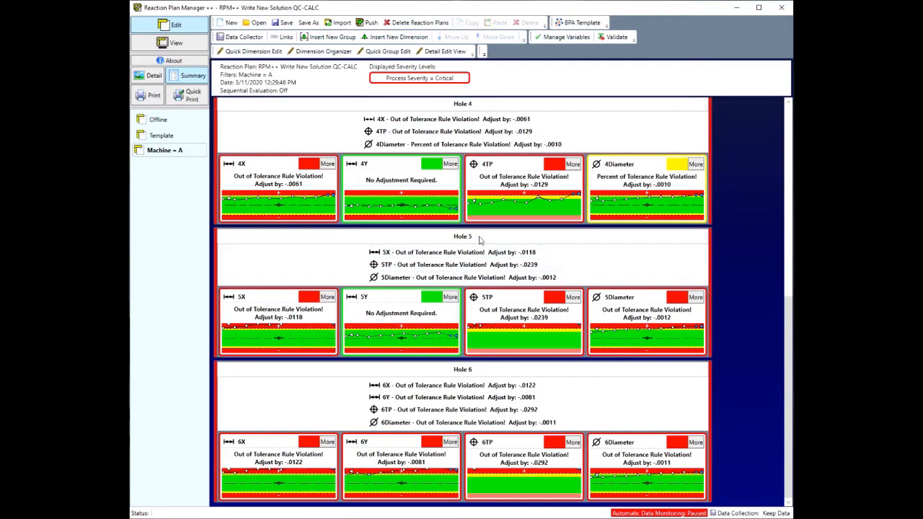
pyautogui.moveTo(789, 414); pyautogui.dragTo(789, 220)
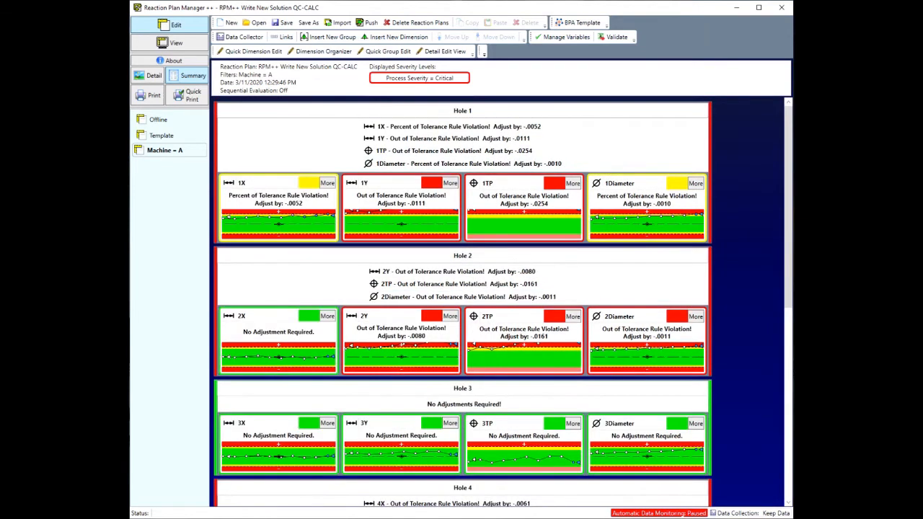
pyautogui.click(146, 77)
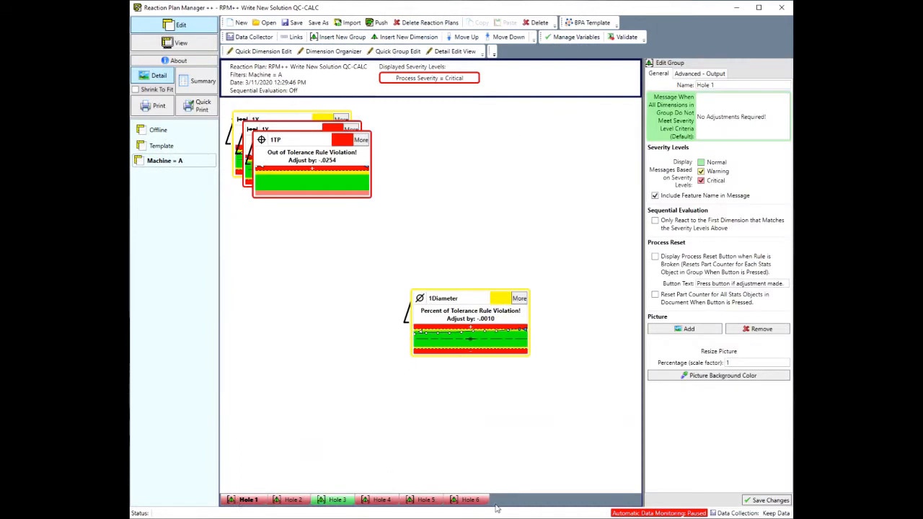
pyautogui.click(281, 500)
pyautogui.click(341, 499)
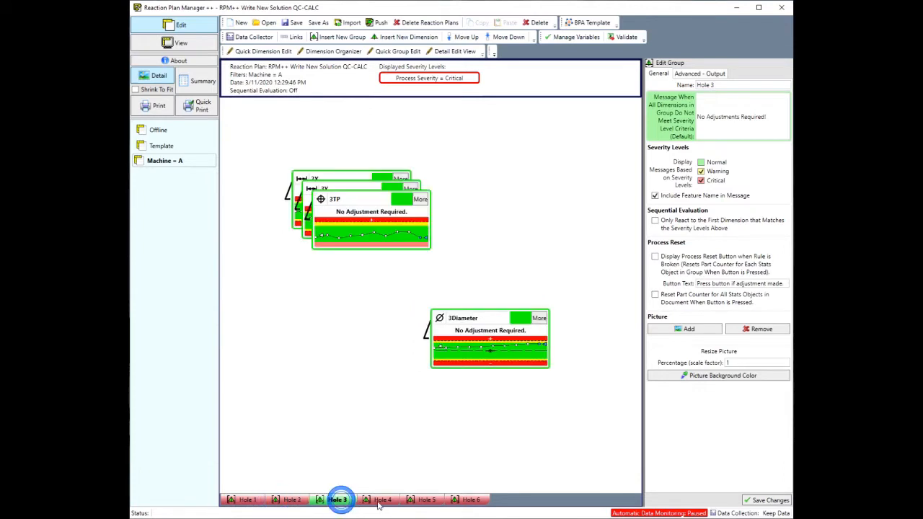
# Step: Look through the Hole 4, Hole 5 and Hole 6 groups in the detail view, and go back through them to Hole 1
pyautogui.click(379, 501)
pyautogui.click(423, 502)
pyautogui.click(465, 501)
pyautogui.click(422, 500)
pyautogui.click(381, 501)
pyautogui.click(336, 501)
pyautogui.click(293, 501)
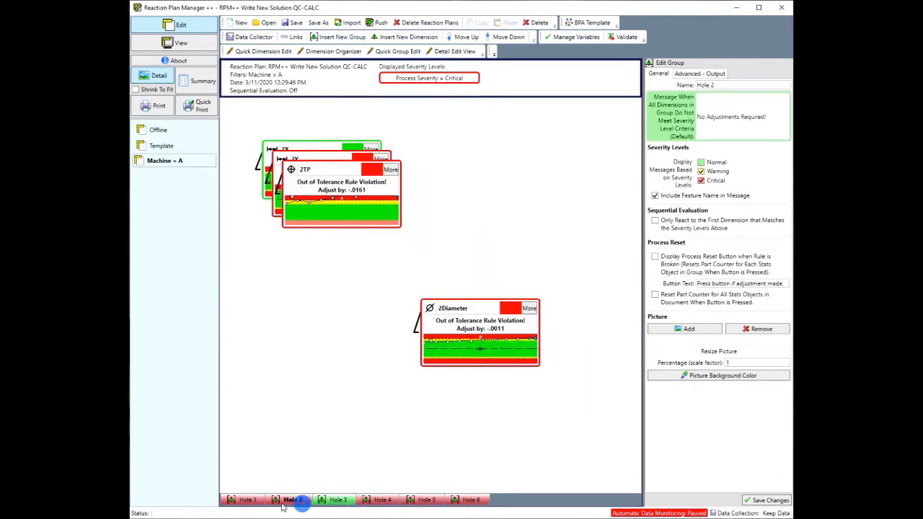
pyautogui.click(246, 499)
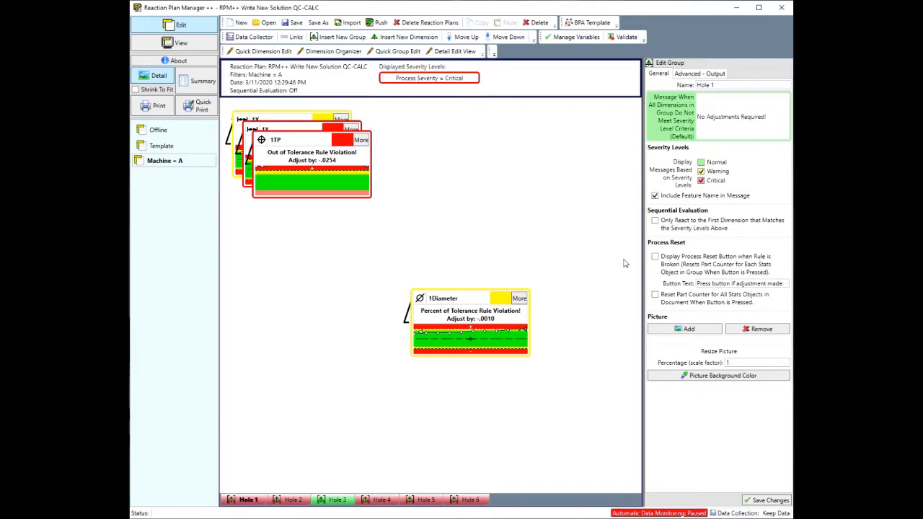
# Step: From the summary view, make Hole 1 react only to the first matching dimension, display its process reset button, and save the changes
pyautogui.click(189, 85)
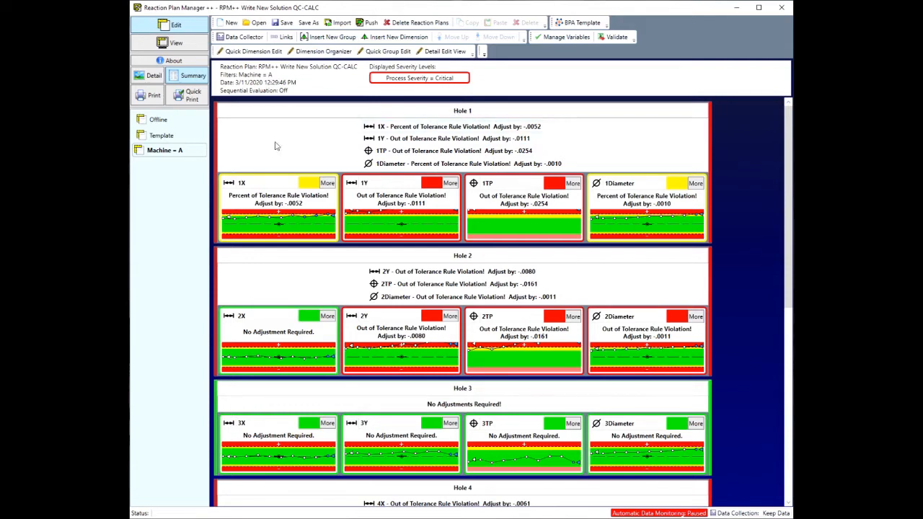
pyautogui.click(564, 165)
pyautogui.click(255, 137)
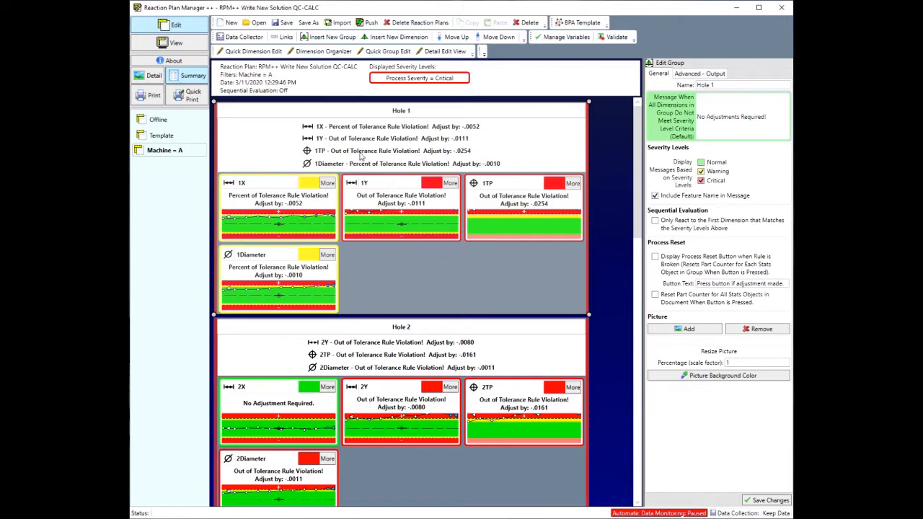
pyautogui.click(733, 84)
pyautogui.tripleClick(771, 118)
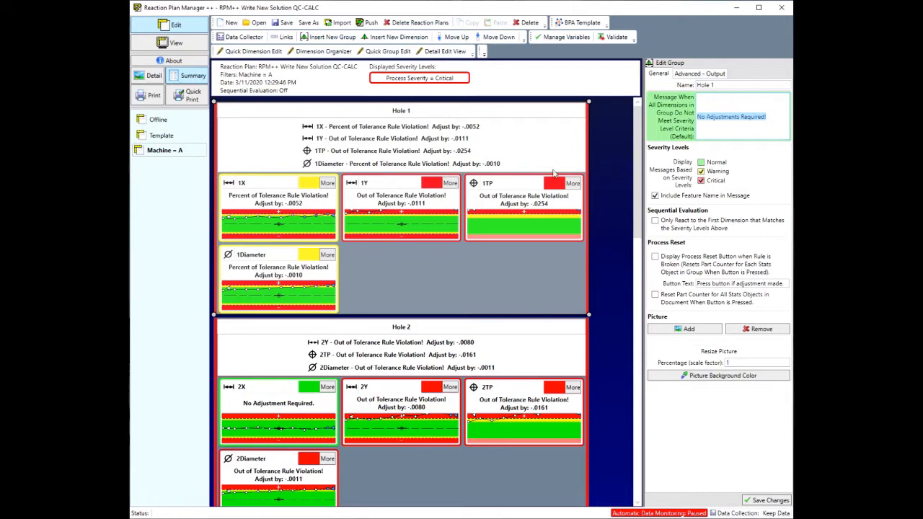
pyautogui.click(656, 221)
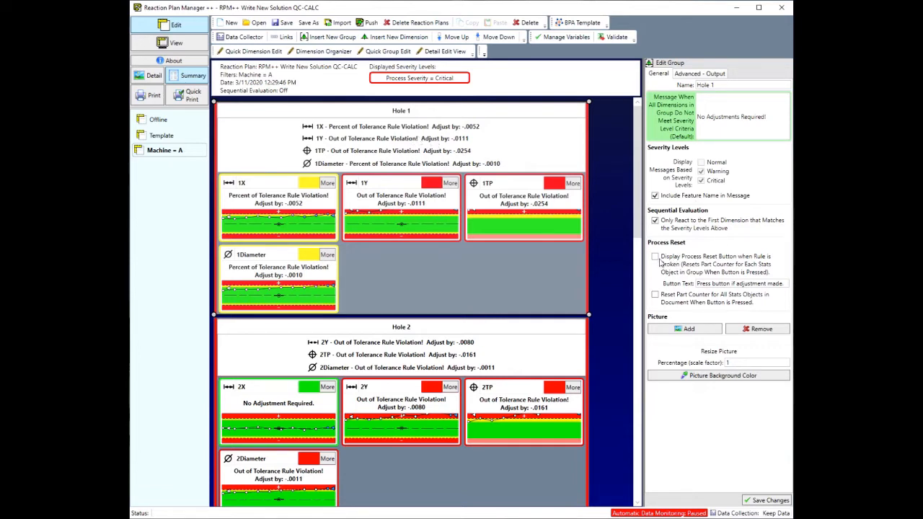
pyautogui.click(655, 258)
pyautogui.click(768, 501)
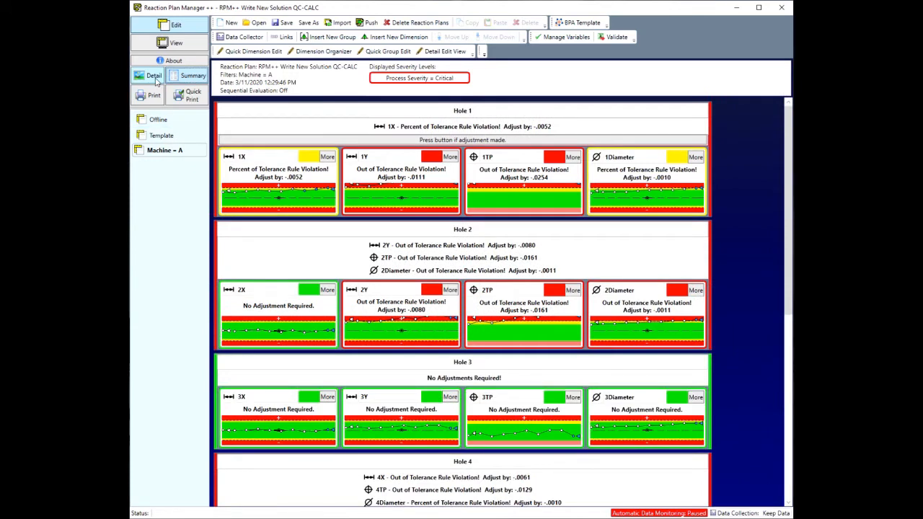
# Step: Look through the Hole 2 to Hole 6 groups in the detail view and return to Hole 1
pyautogui.click(155, 78)
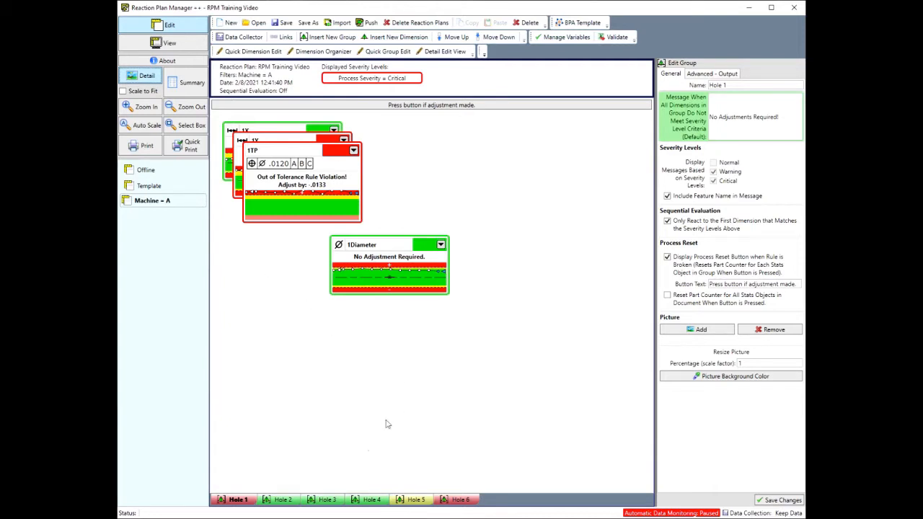
pyautogui.click(282, 499)
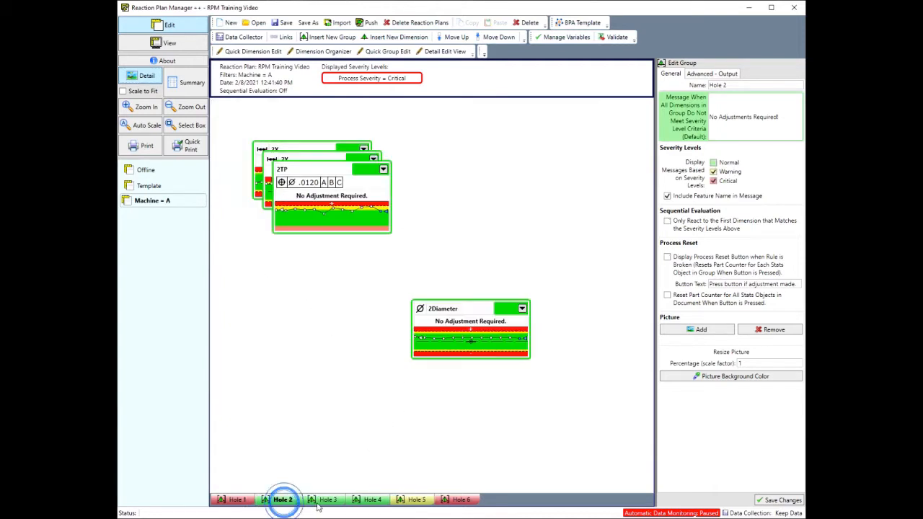
pyautogui.click(324, 500)
pyautogui.click(373, 501)
pyautogui.click(417, 501)
pyautogui.click(457, 500)
pyautogui.click(238, 500)
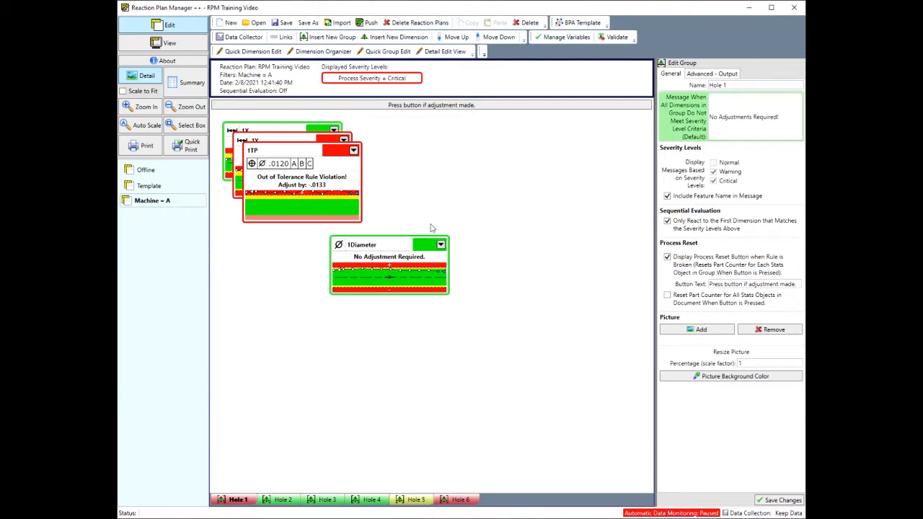
# Step: Add the SimpleHoles image from the Desktop to the image resources and use it as the picture for Hole 1
pyautogui.click(699, 330)
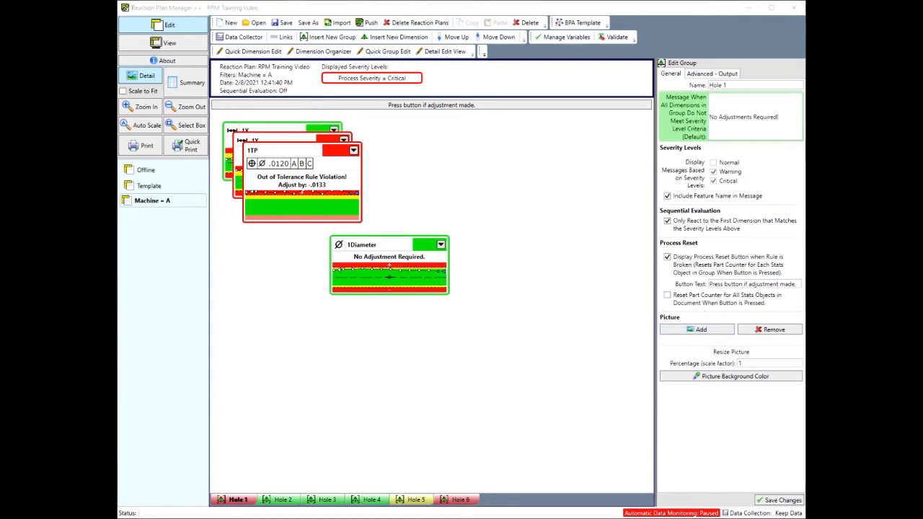
pyautogui.moveTo(119, 163); pyautogui.dragTo(338, 122)
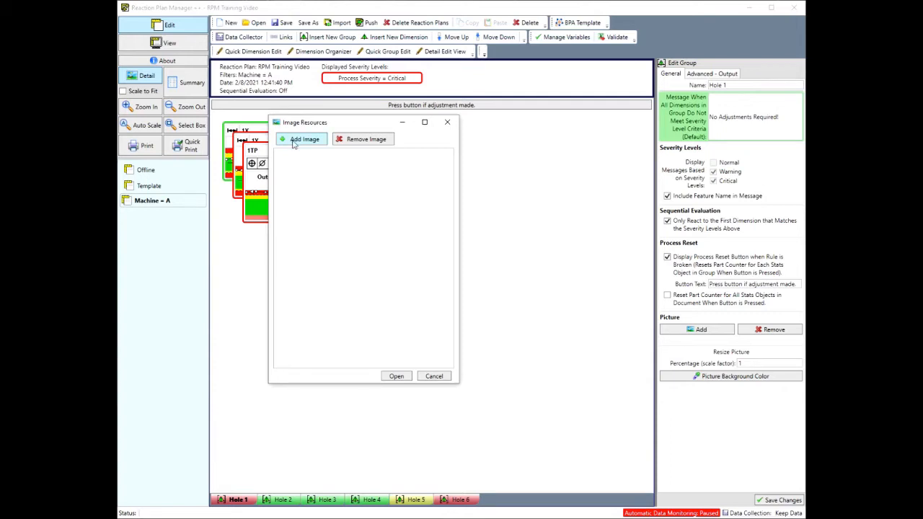
pyautogui.click(296, 139)
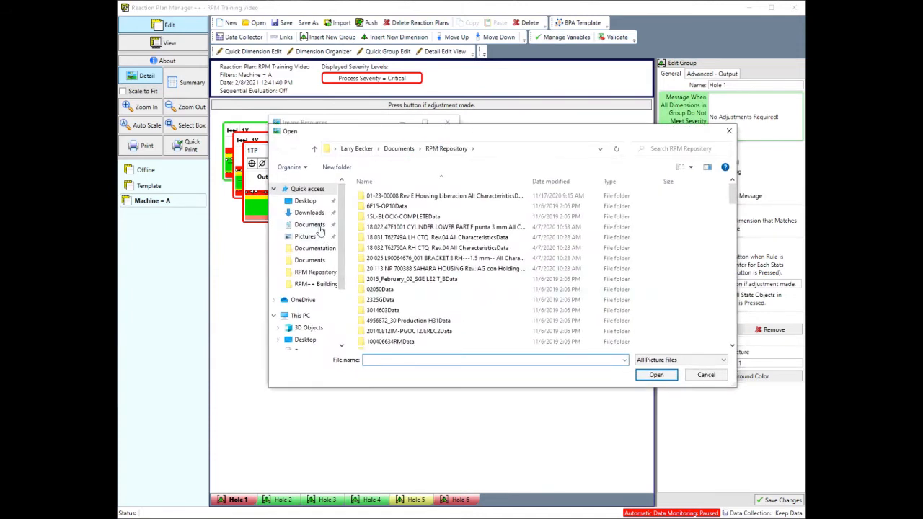
pyautogui.click(306, 207)
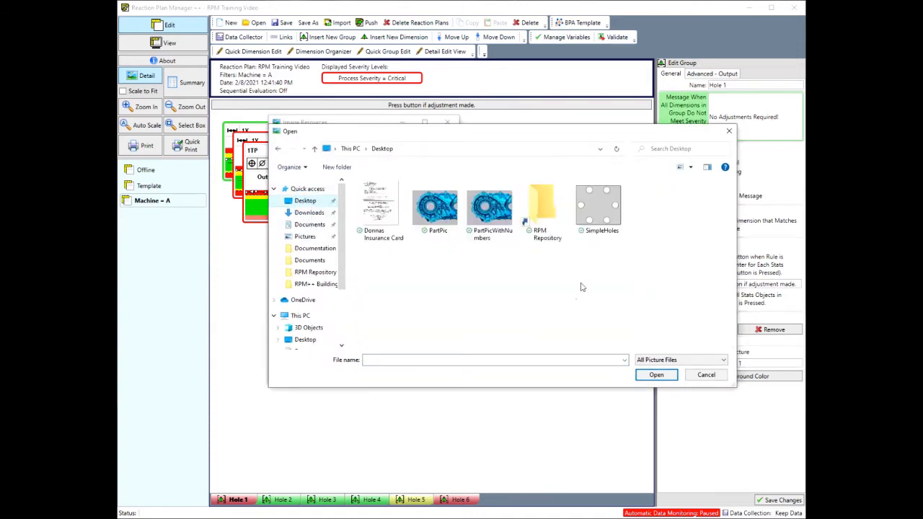
pyautogui.click(584, 227)
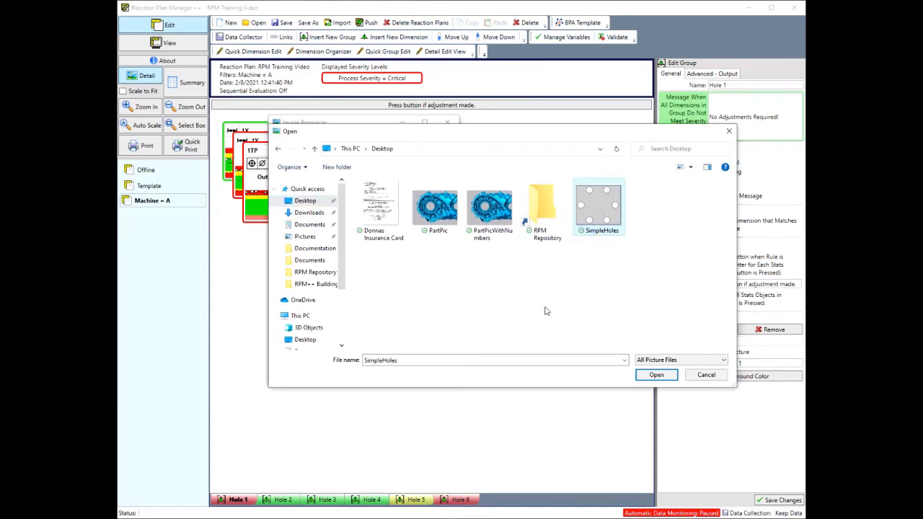
pyautogui.click(656, 375)
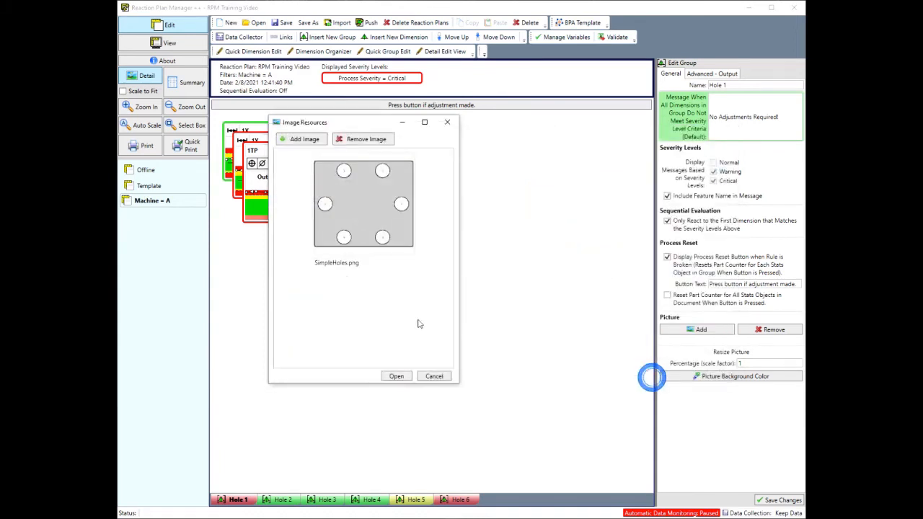
pyautogui.click(353, 230)
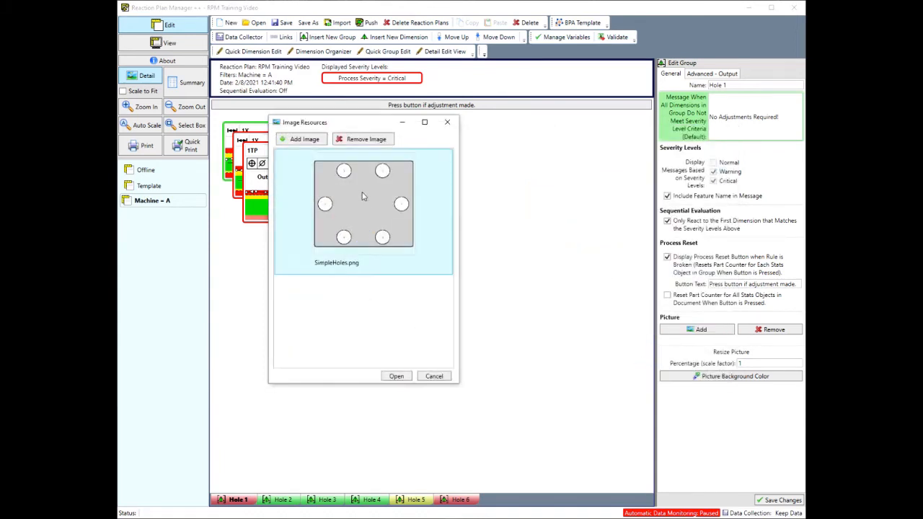
pyautogui.click(396, 377)
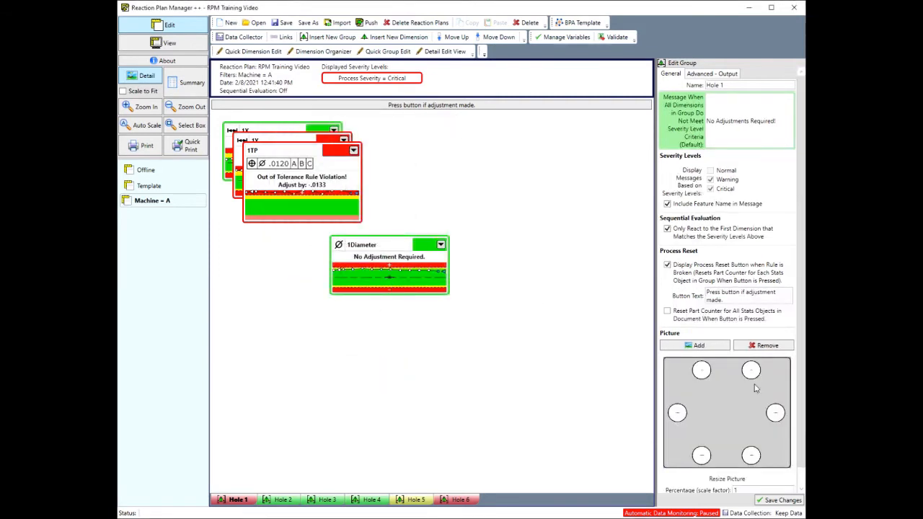
# Step: Set the Hole 1 picture's background color to light blue-violet and save the group changes
pyautogui.scroll(-1, 769, 425)
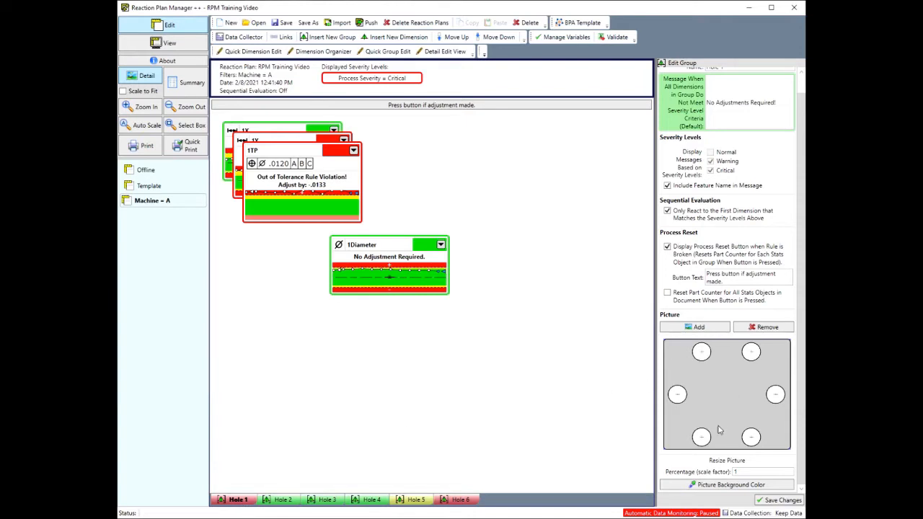
pyautogui.click(715, 486)
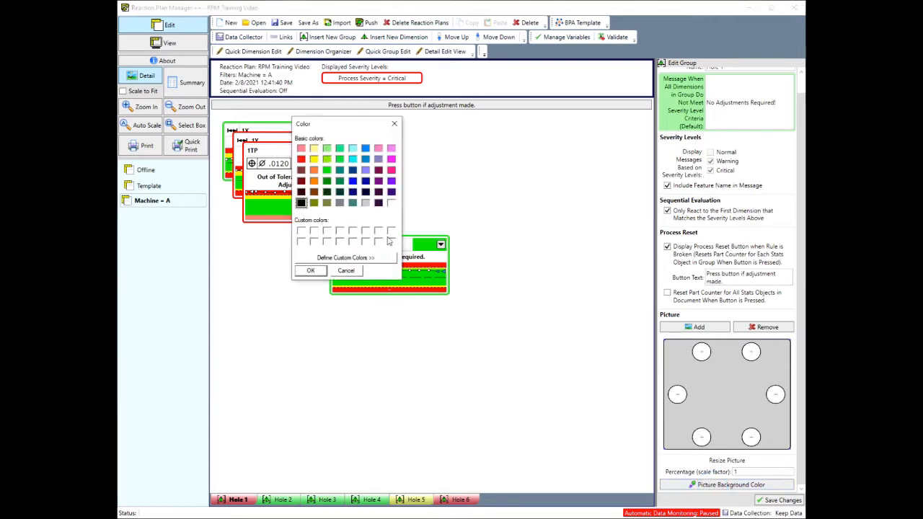
pyautogui.click(365, 171)
pyautogui.click(311, 270)
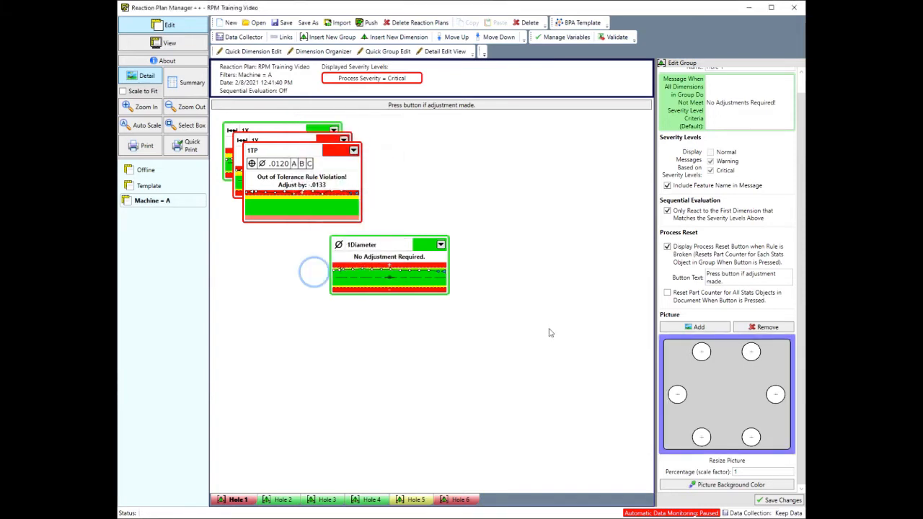
pyautogui.click(743, 473)
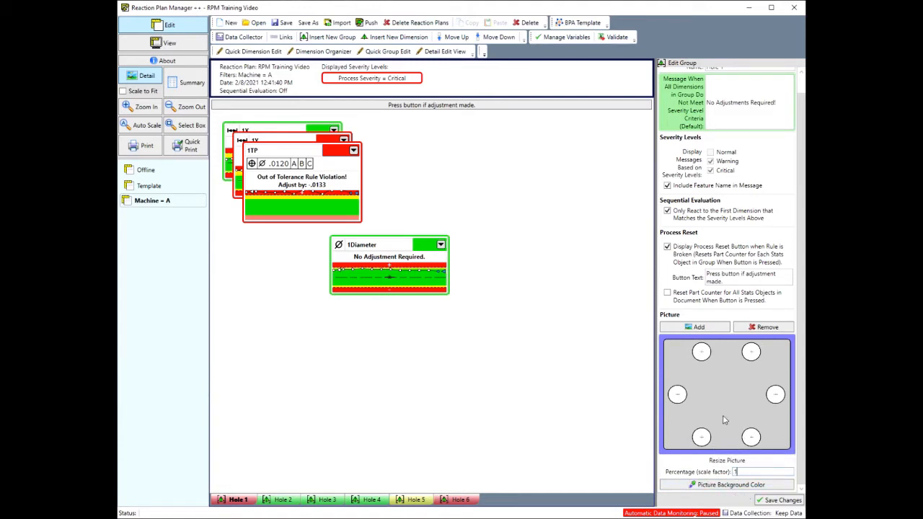
pyautogui.click(771, 501)
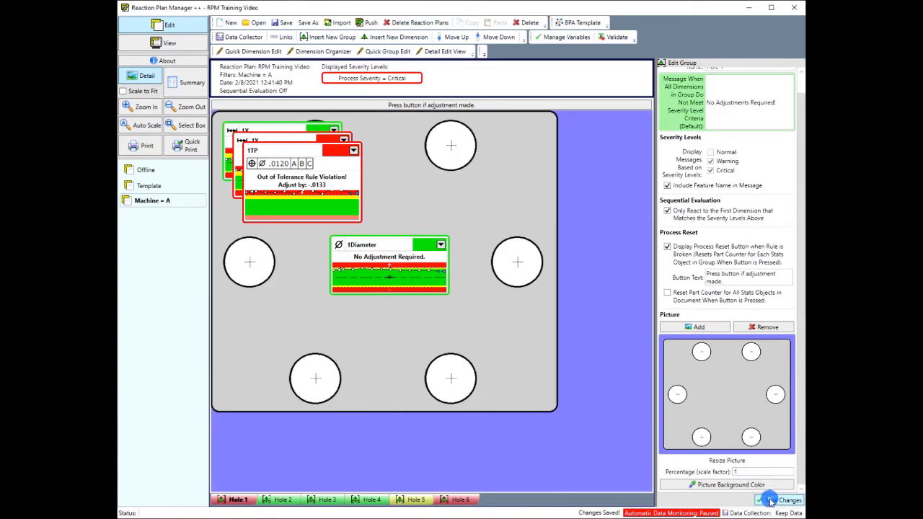
# Step: Shift the plate picture in Hole 1 to the right and slightly down within the detail view
pyautogui.click(469, 279)
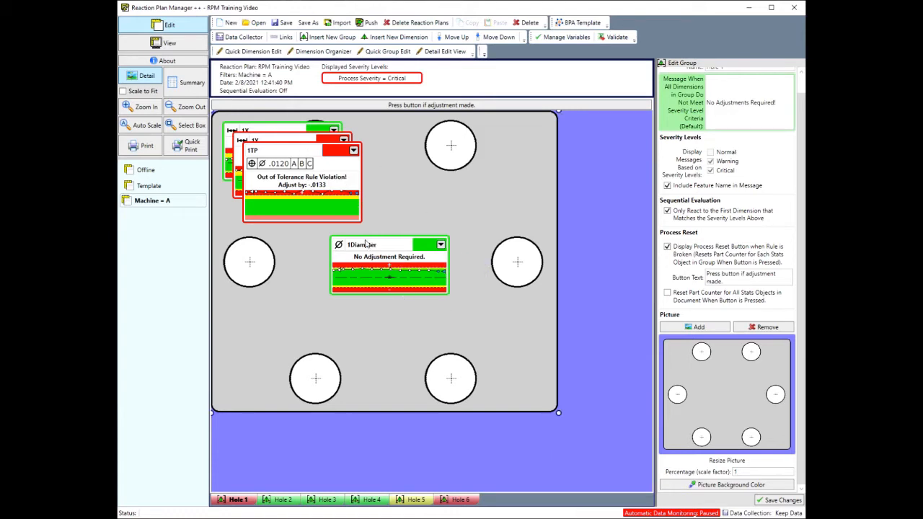
pyautogui.moveTo(561, 414); pyautogui.dragTo(660, 450)
# Step: Place the 1Diameter label between the plate's middle-left and lower-left holes and attach its leader to the lower-left hole
pyautogui.click(405, 264)
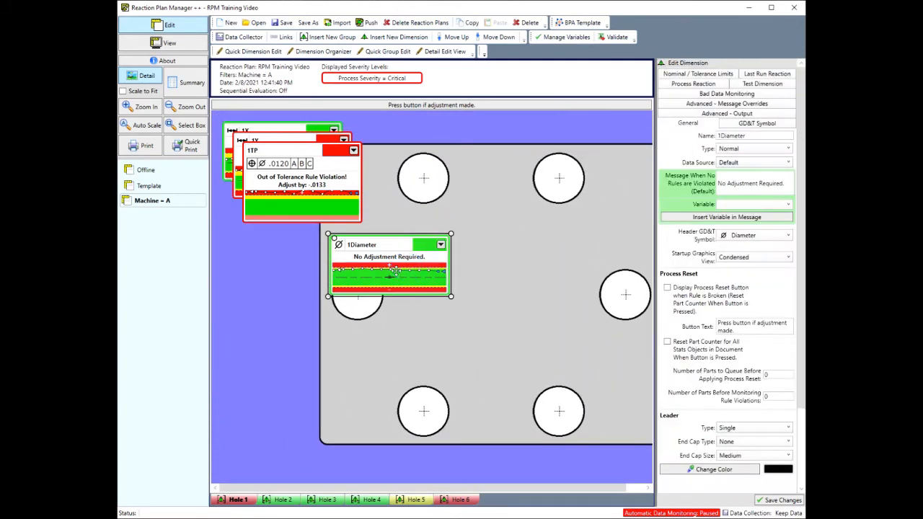
pyautogui.moveTo(404, 259); pyautogui.dragTo(422, 335)
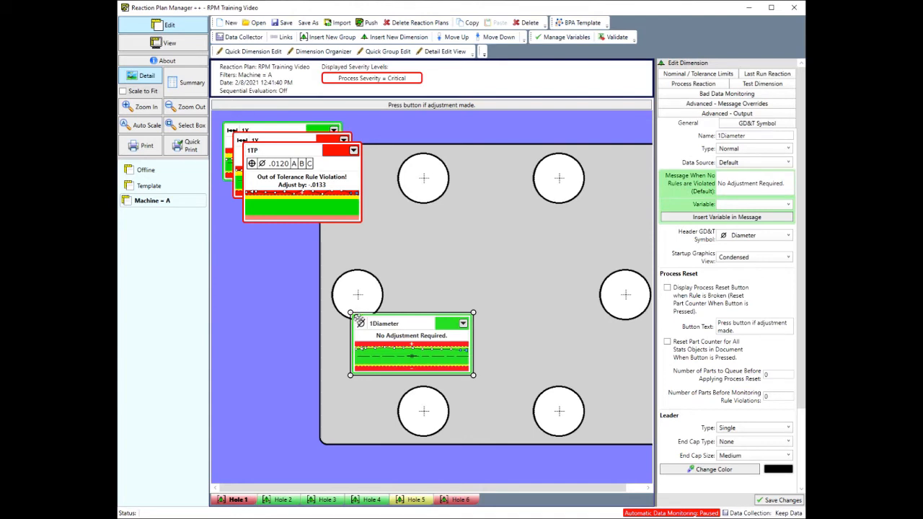
pyautogui.moveTo(356, 317); pyautogui.dragTo(417, 387)
pyautogui.moveTo(437, 345); pyautogui.dragTo(434, 344)
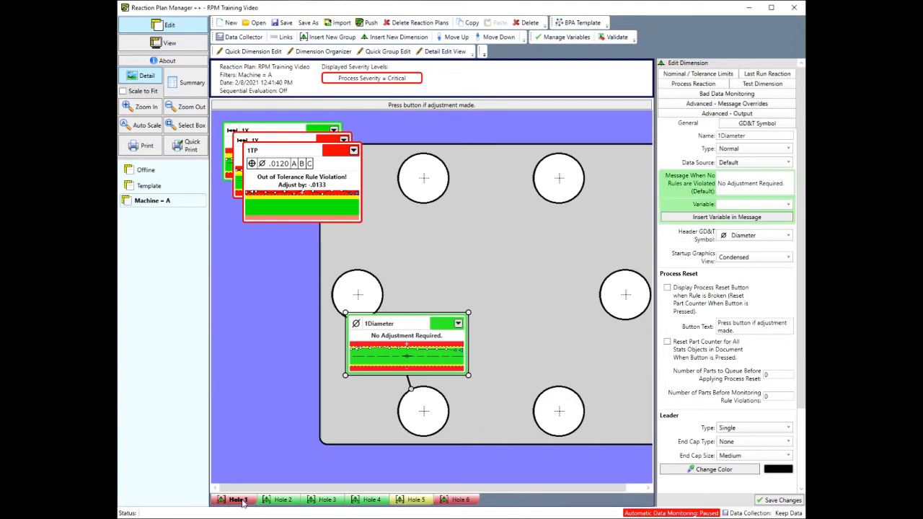
# Step: Compare the Hole 2 group with Hole 1 in the detail view to check which one has a picture
pyautogui.click(281, 500)
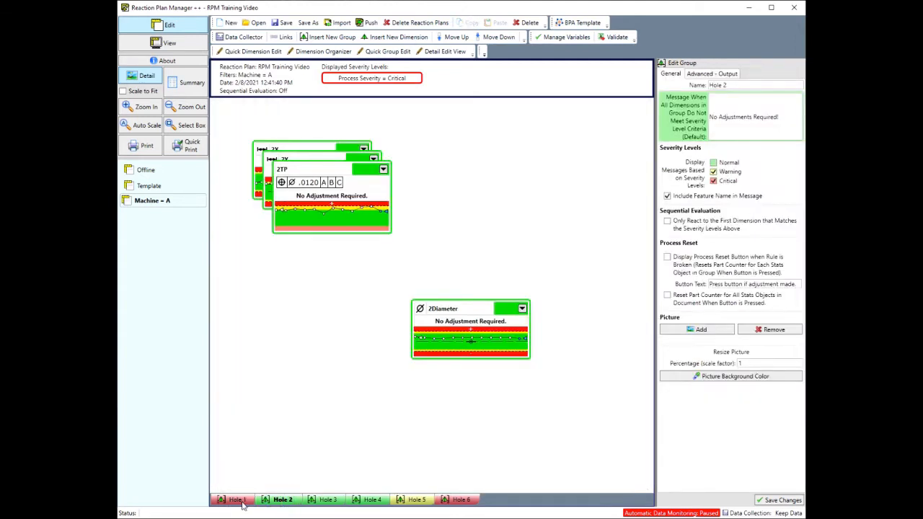
pyautogui.click(241, 500)
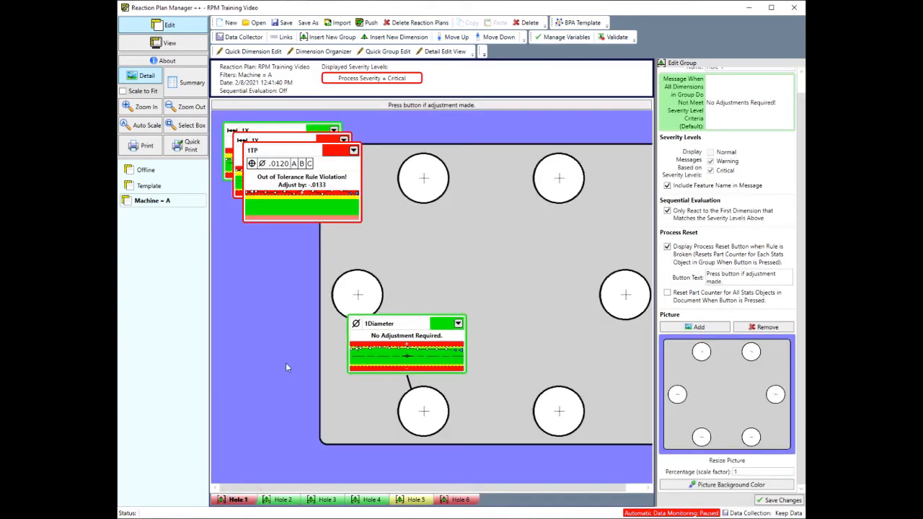
pyautogui.click(279, 500)
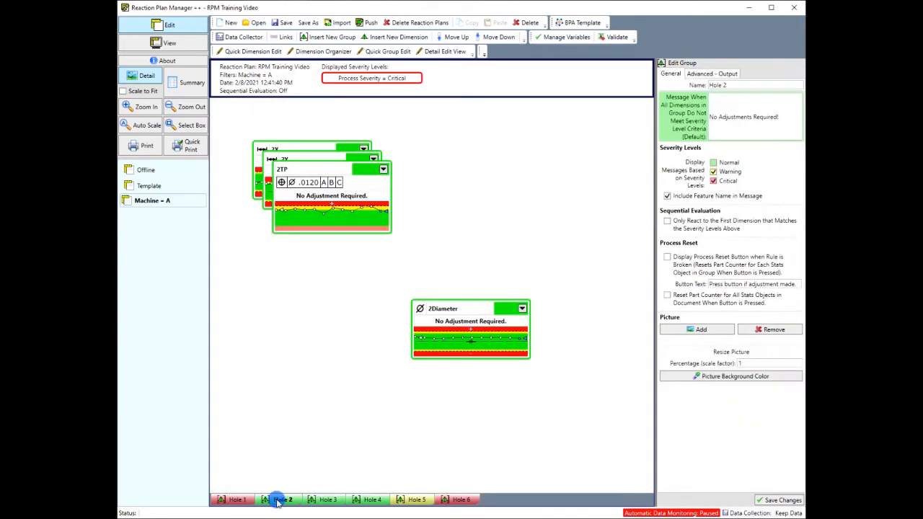
pyautogui.click(238, 500)
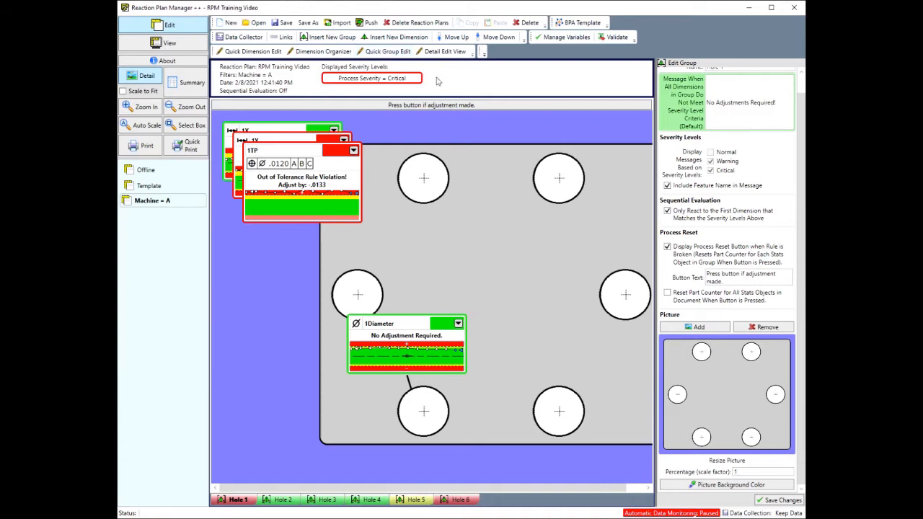
# Step: For groups Hole 2 through Hole 6, enable reacting only to the first matching dimension and displaying the process reset button when a rule is broken
pyautogui.click(389, 52)
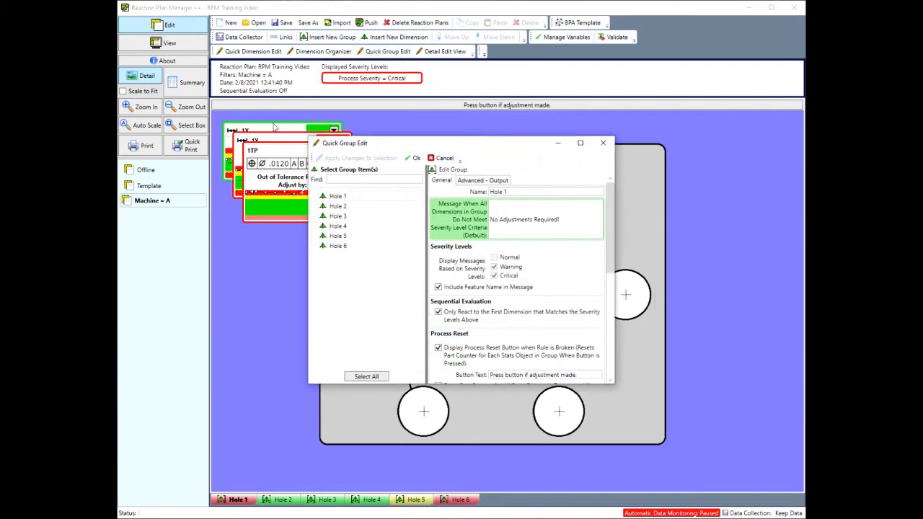
pyautogui.click(349, 197)
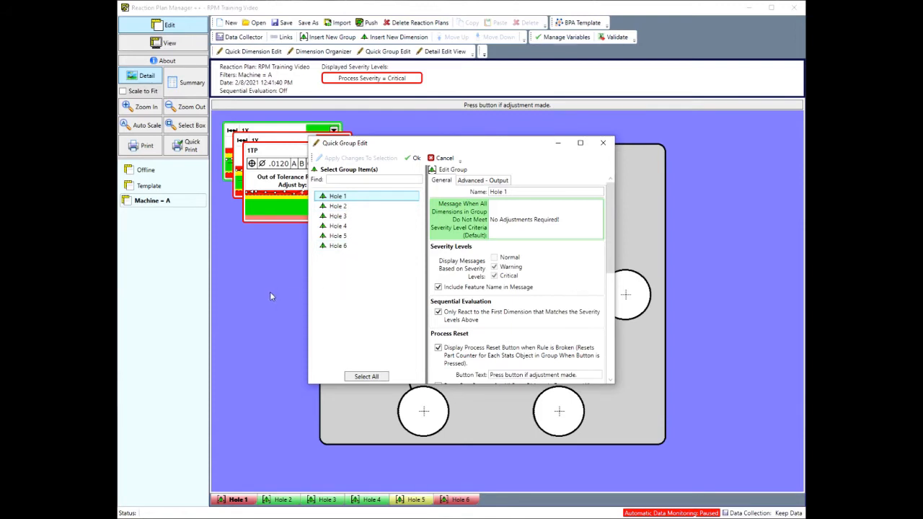
pyautogui.click(350, 207)
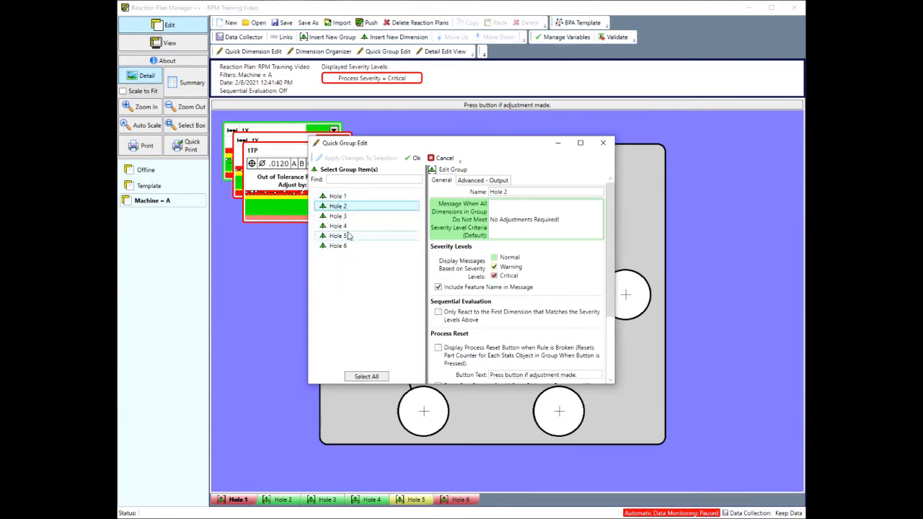
pyautogui.keyDown('shift'); pyautogui.click(329, 249); pyautogui.keyUp('shift')
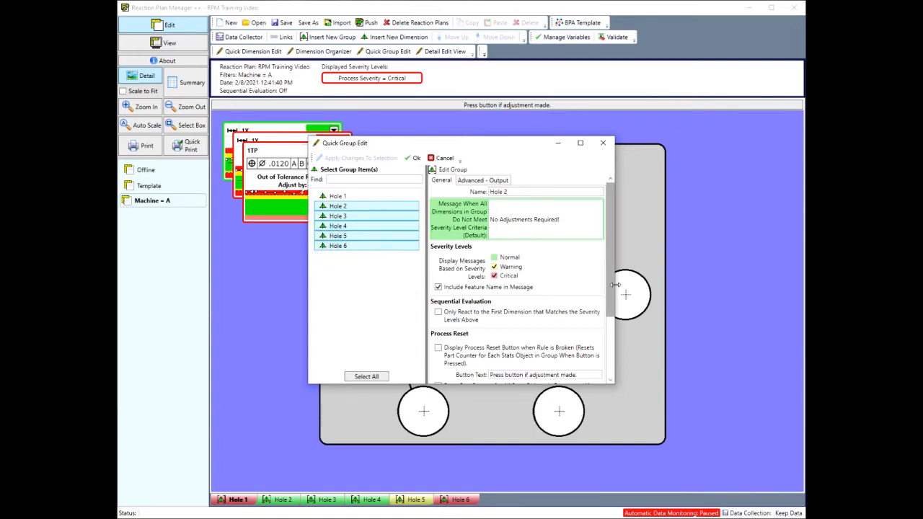
pyautogui.moveTo(611, 288); pyautogui.dragTo(623, 339)
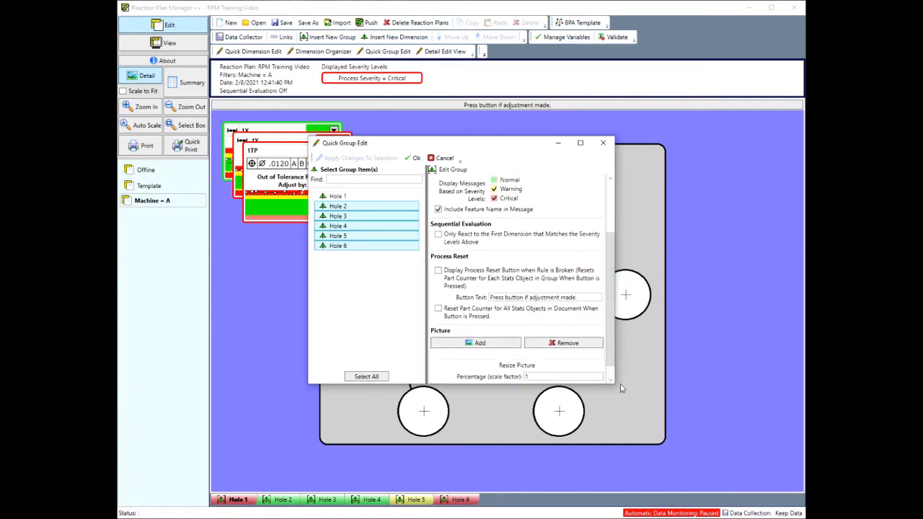
pyautogui.moveTo(615, 386); pyautogui.dragTo(733, 482)
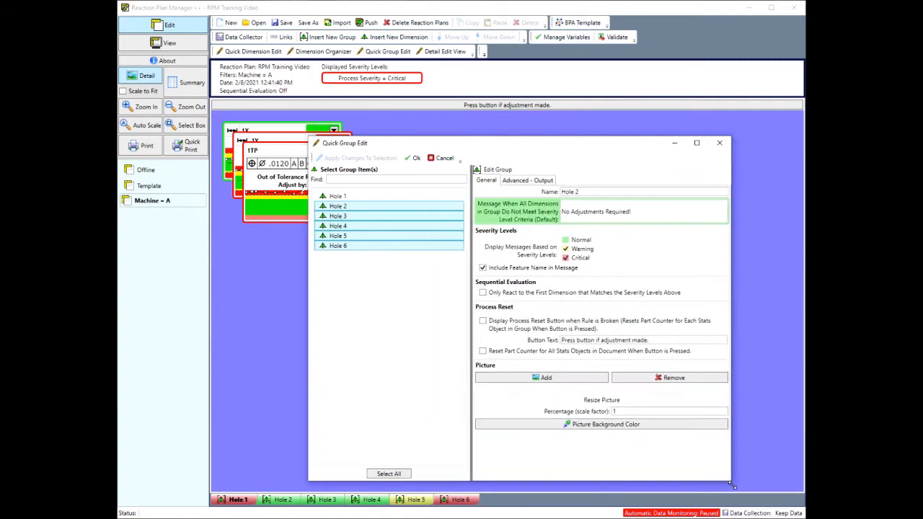
pyautogui.click(484, 292)
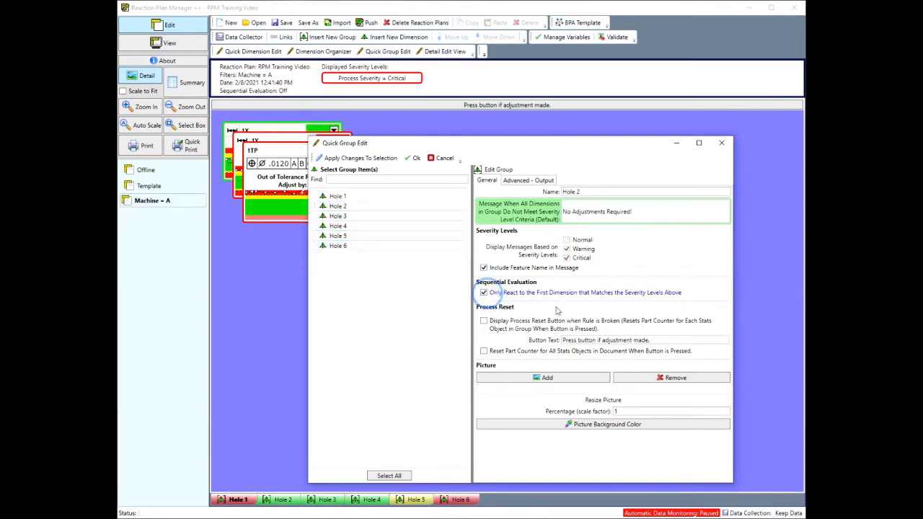
pyautogui.click(484, 322)
# Step: Add the SimpleHoles.png picture to the selected groups Hole 2 through Hole 6
pyautogui.click(540, 380)
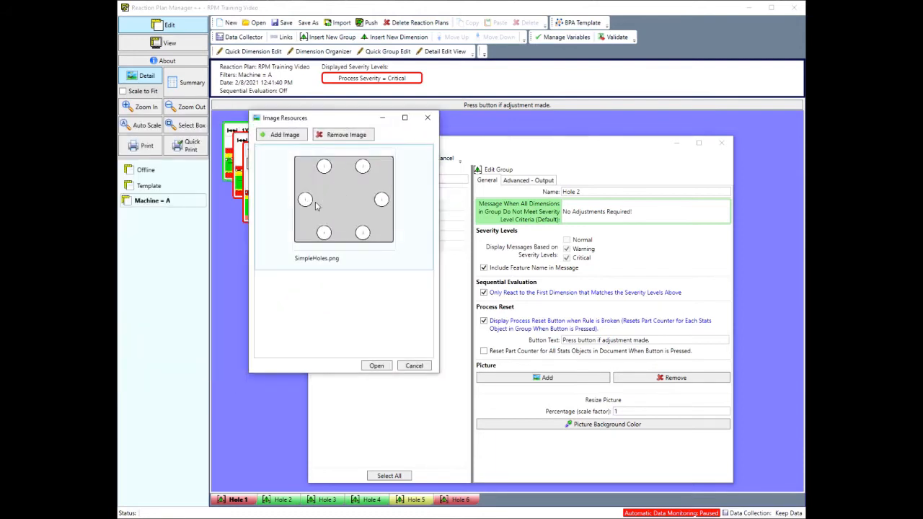
pyautogui.click(331, 220)
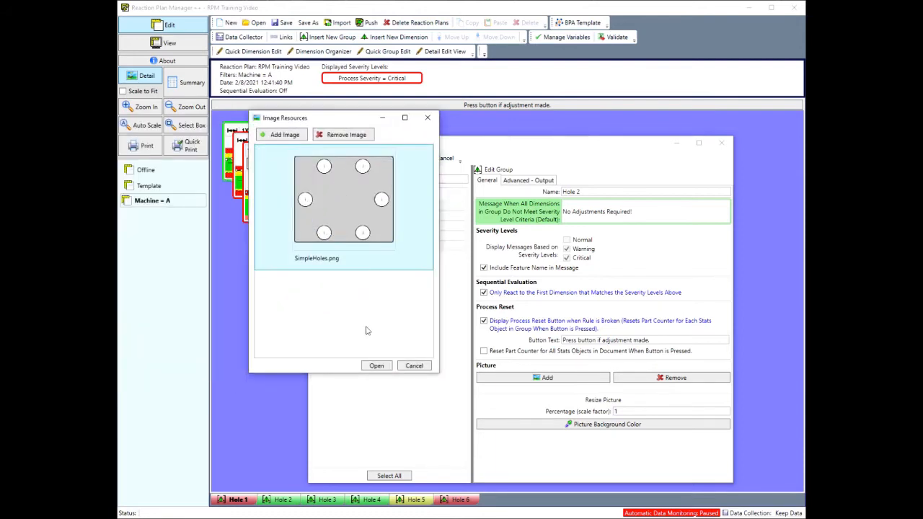
pyautogui.click(375, 365)
pyautogui.scroll(-1, 626, 361)
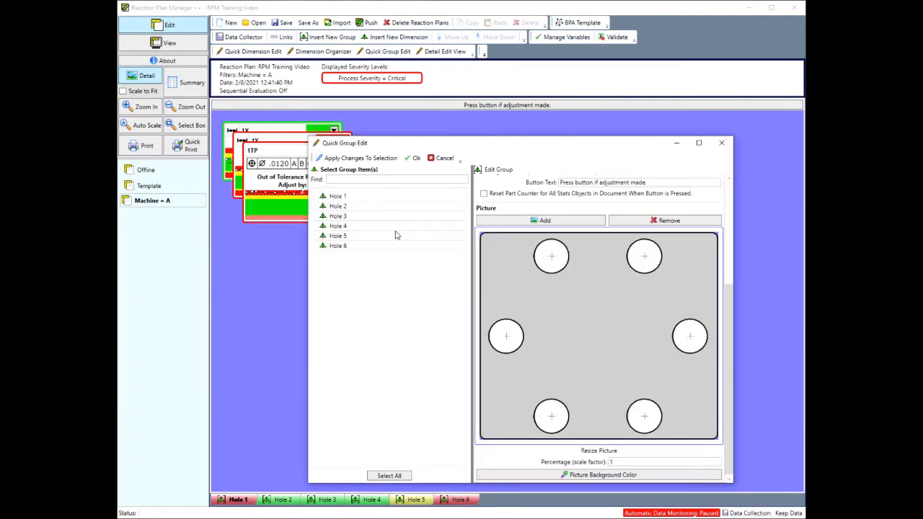
# Step: Set the picture background color to light blue-violet and apply the changes to groups Hole 2 through Hole 6
pyautogui.click(613, 475)
pyautogui.click(365, 171)
pyautogui.click(305, 271)
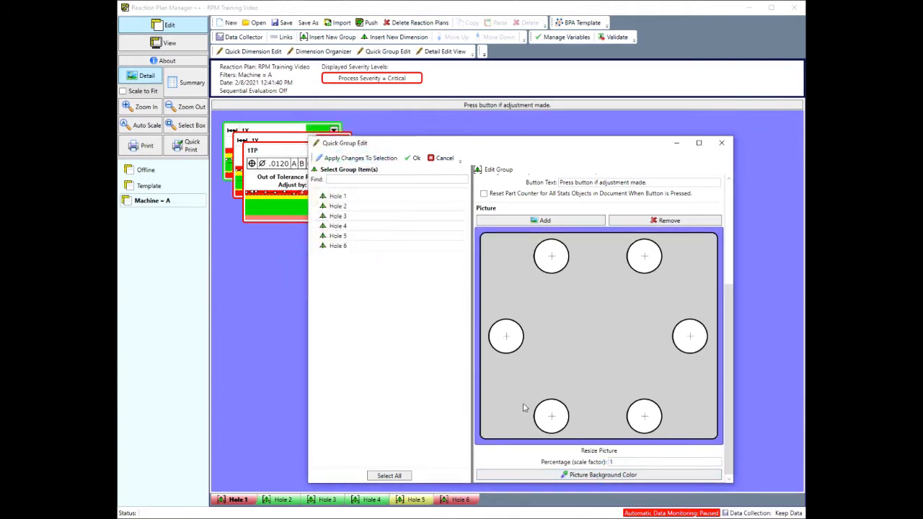
pyautogui.click(344, 159)
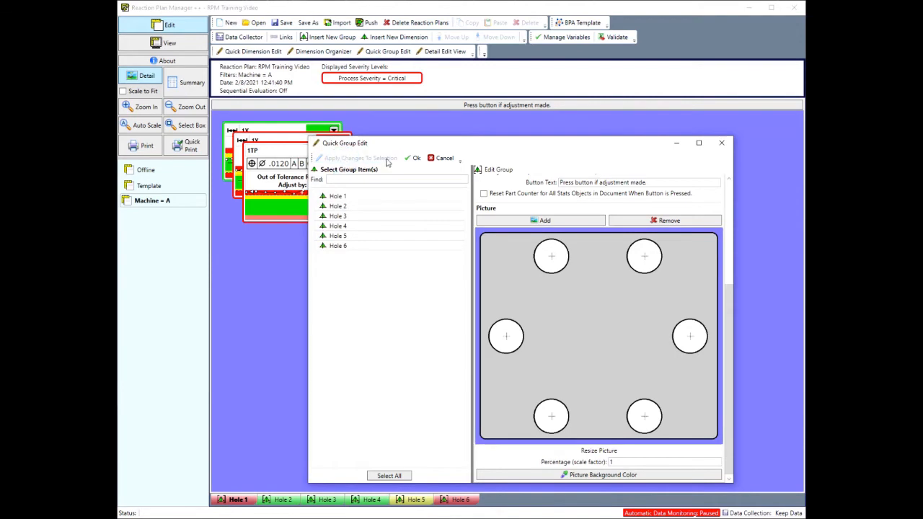
pyautogui.click(414, 158)
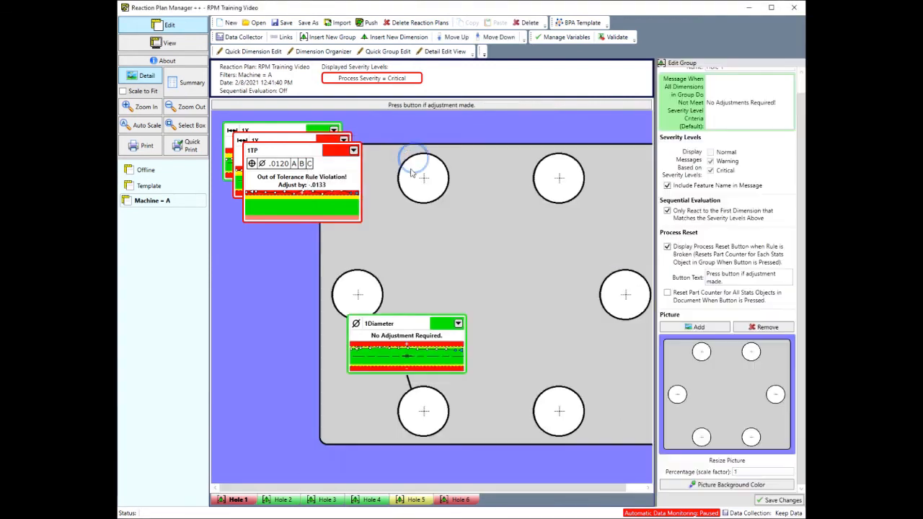
# Step: Check the detail views of groups Hole 2 through Hole 6 for the picture, background color and label positions
pyautogui.click(282, 502)
pyautogui.click(316, 502)
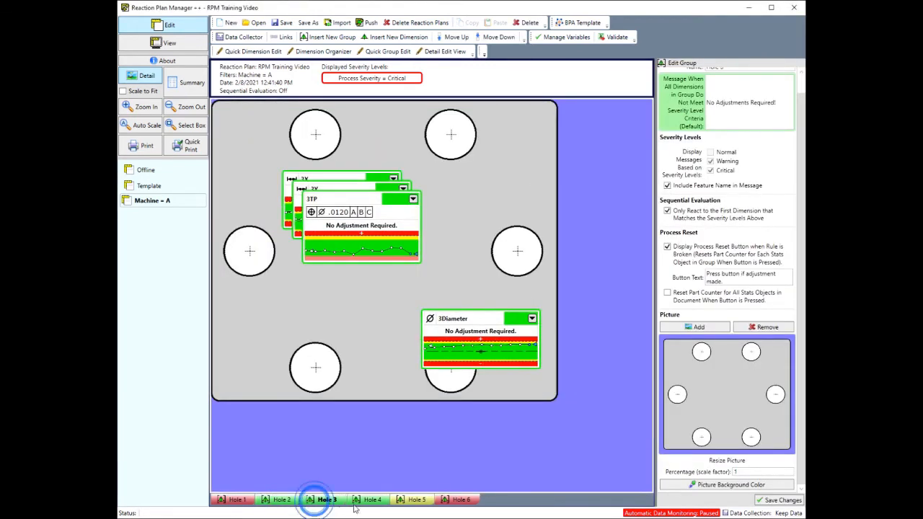
pyautogui.click(365, 502)
pyautogui.click(412, 505)
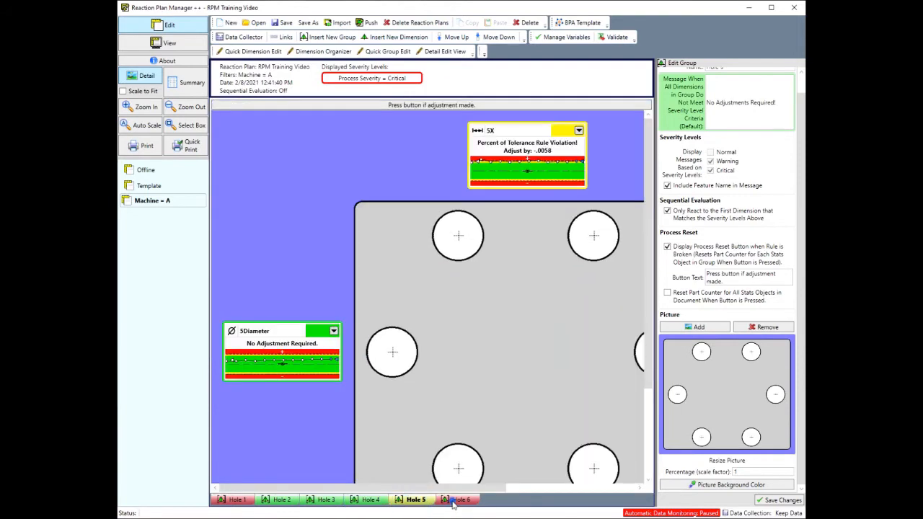
pyautogui.click(453, 502)
pyautogui.click(414, 501)
pyautogui.click(368, 500)
pyautogui.click(324, 501)
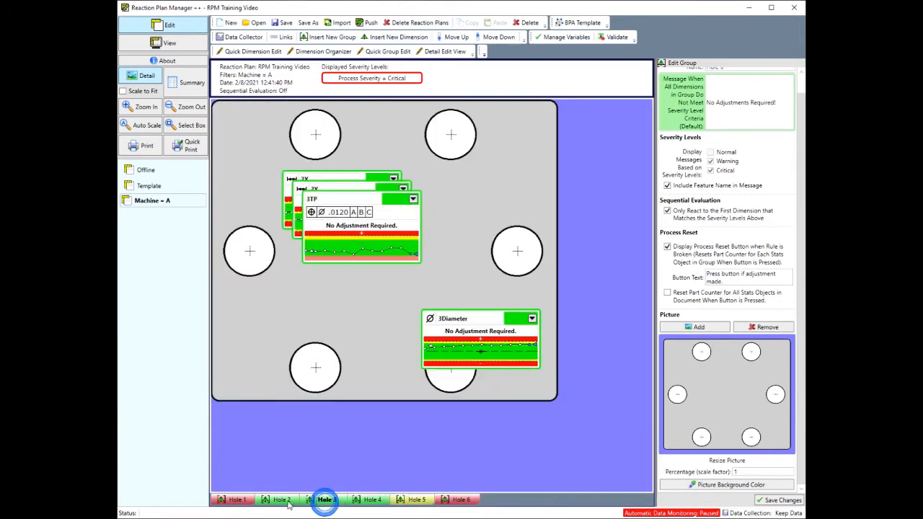
pyautogui.click(287, 505)
pyautogui.click(313, 504)
pyautogui.click(287, 505)
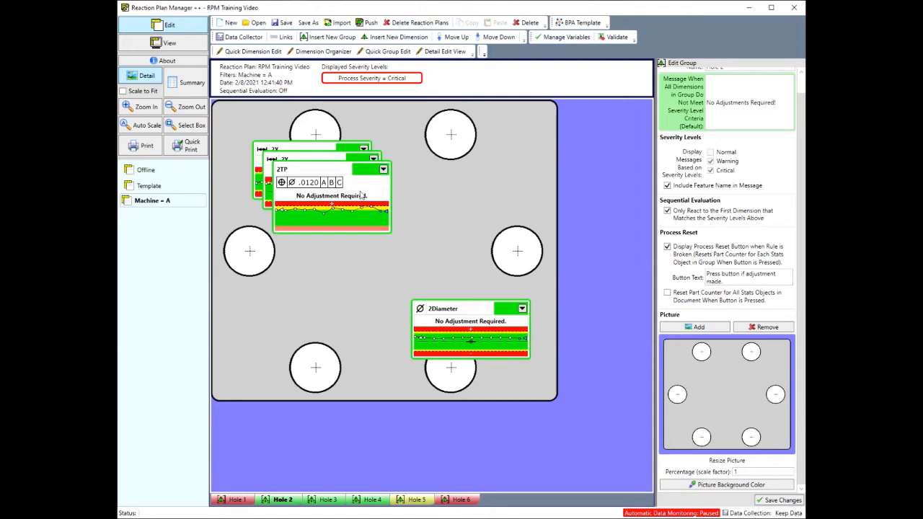
# Step: Open the Hole 2 group for editing in the Detail Edit View and set its picture scale factor to 0.8
pyautogui.click(449, 53)
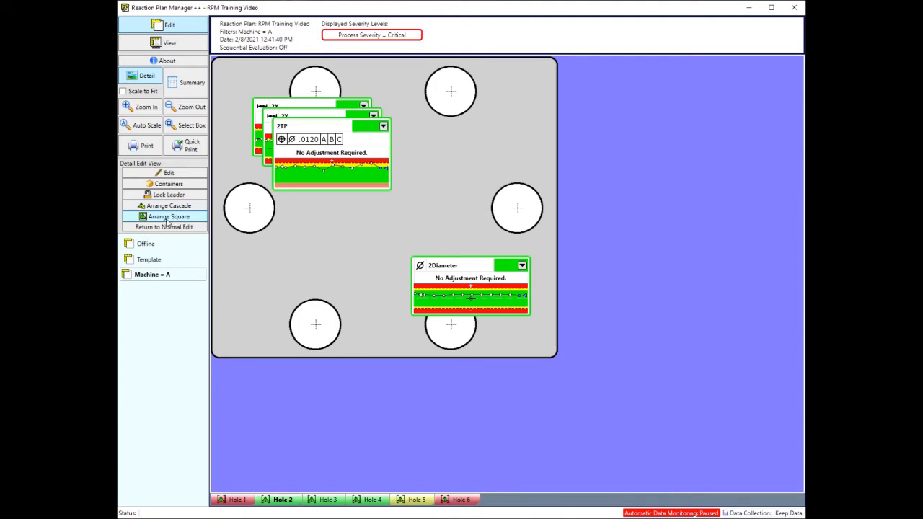
pyautogui.click(168, 173)
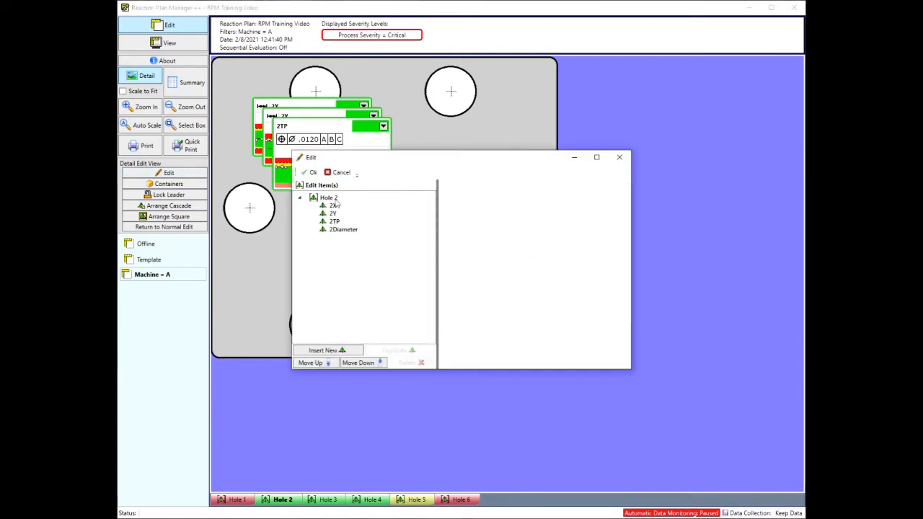
pyautogui.moveTo(410, 155); pyautogui.dragTo(405, 132)
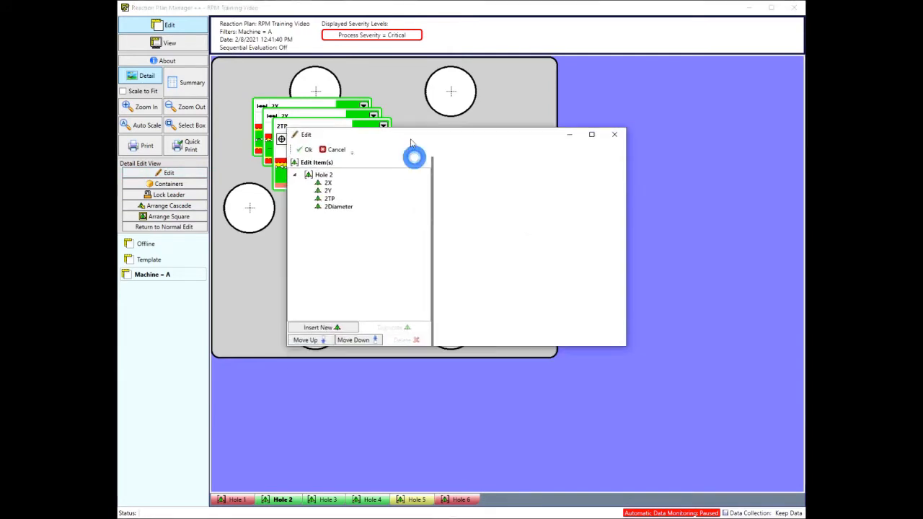
pyautogui.moveTo(629, 350); pyautogui.dragTo(685, 440)
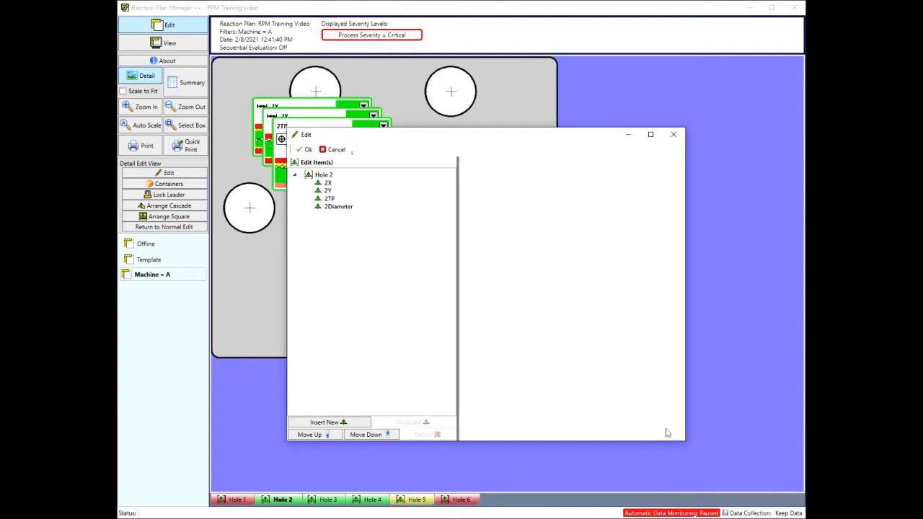
pyautogui.click(322, 175)
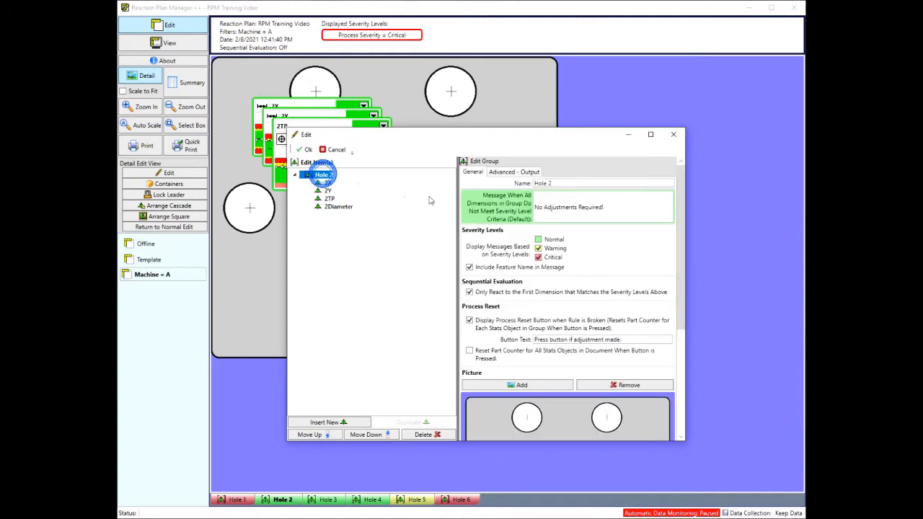
pyautogui.moveTo(679, 321); pyautogui.dragTo(689, 439)
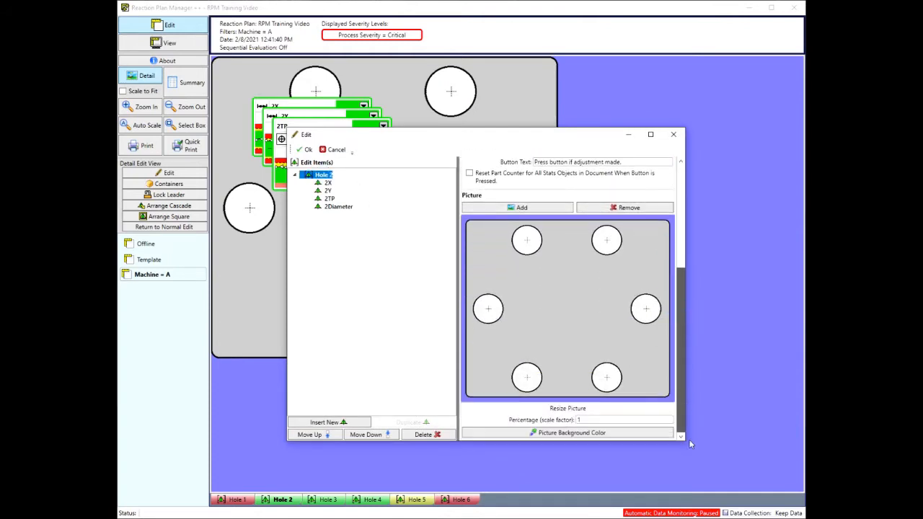
pyautogui.click(605, 419)
pyautogui.moveTo(602, 423); pyautogui.dragTo(517, 421)
pyautogui.press('BackSpace')
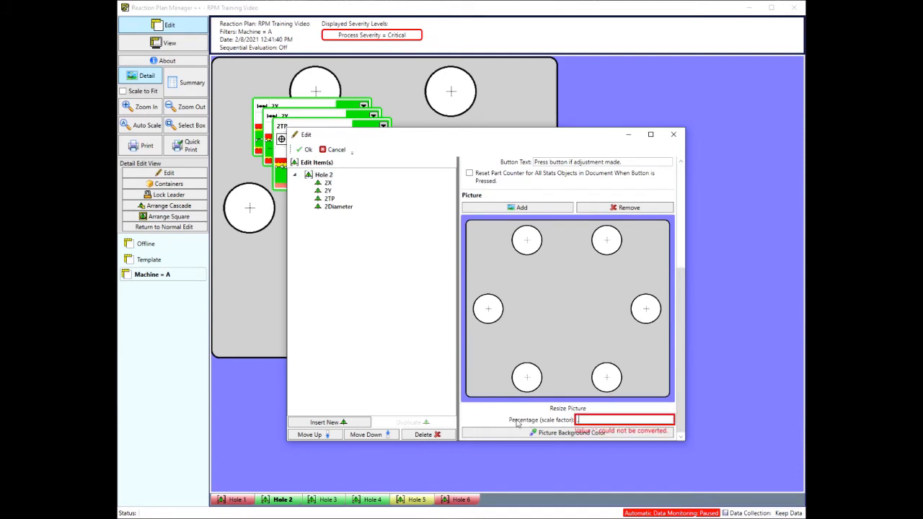
pyautogui.write('0.8')
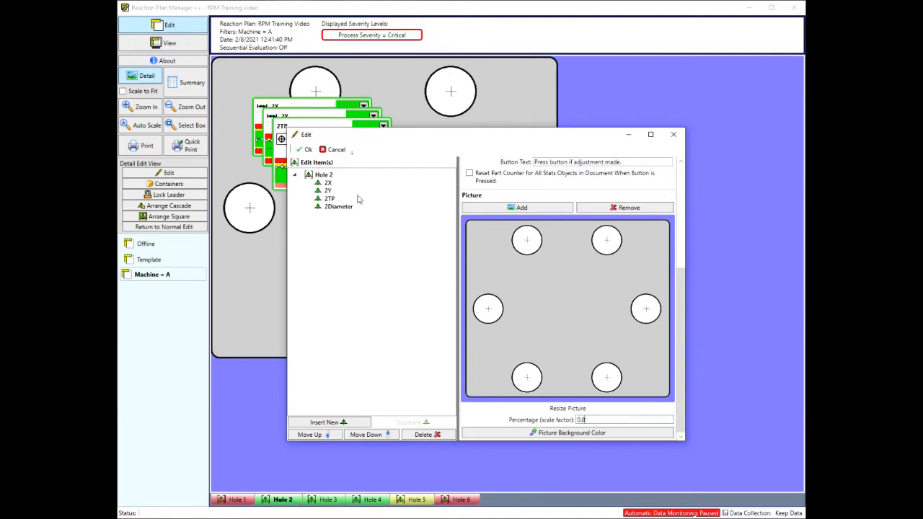
# Step: Review the general settings of Hole 2's 2X, 2Y and 2Diameter dimensions and accept the group edits
pyautogui.click(325, 183)
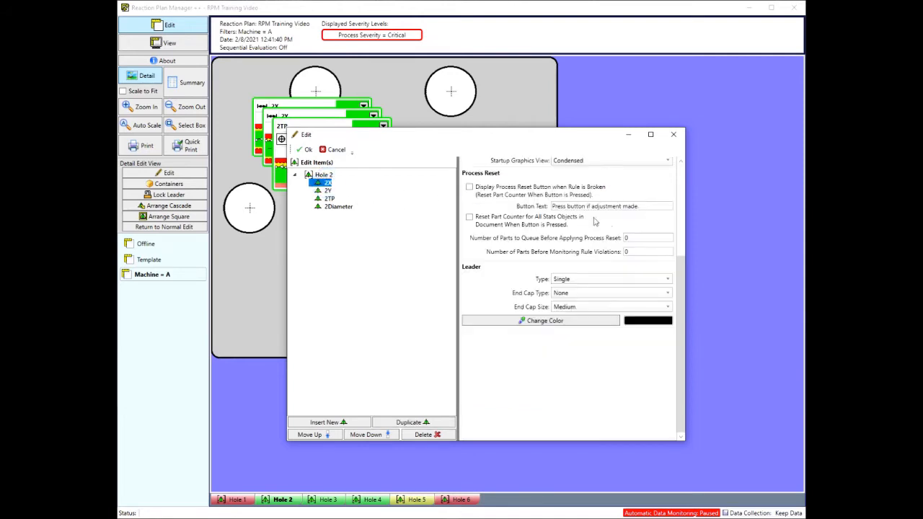
pyautogui.scroll(3, 637, 300)
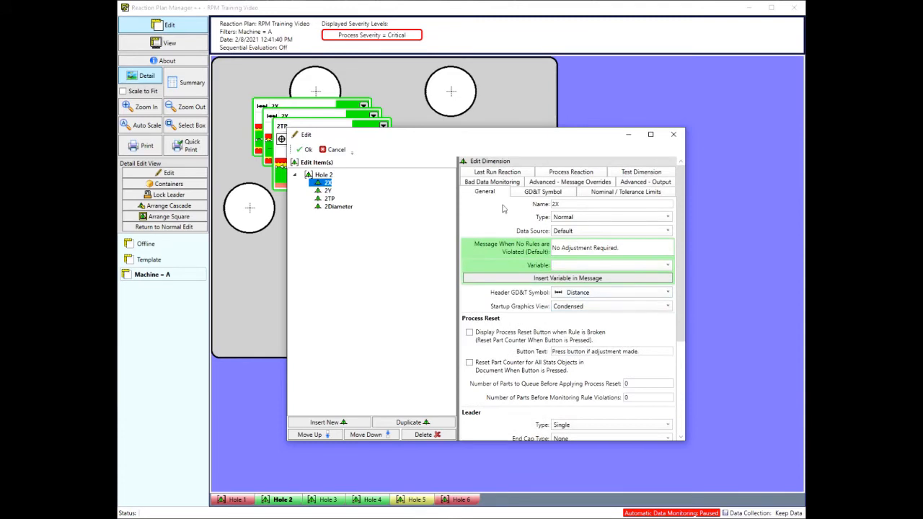
pyautogui.click(326, 191)
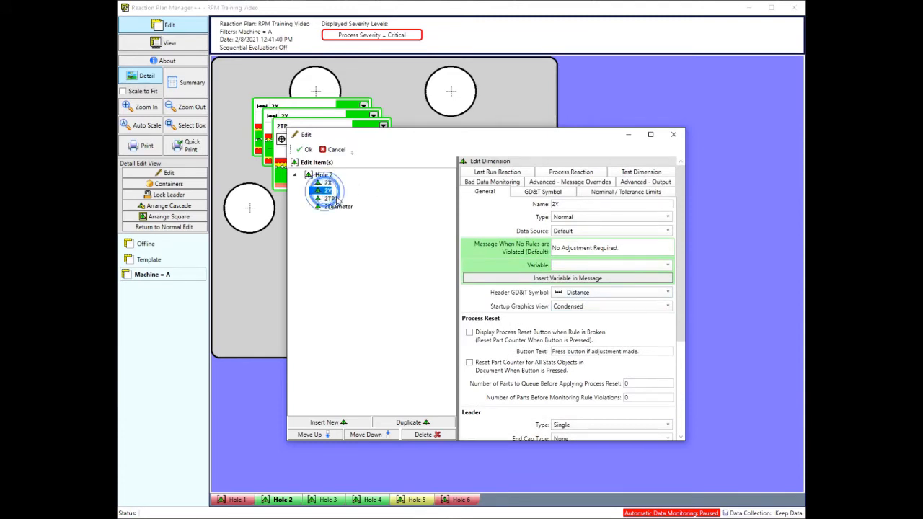
pyautogui.click(336, 207)
pyautogui.click(328, 190)
pyautogui.click(327, 183)
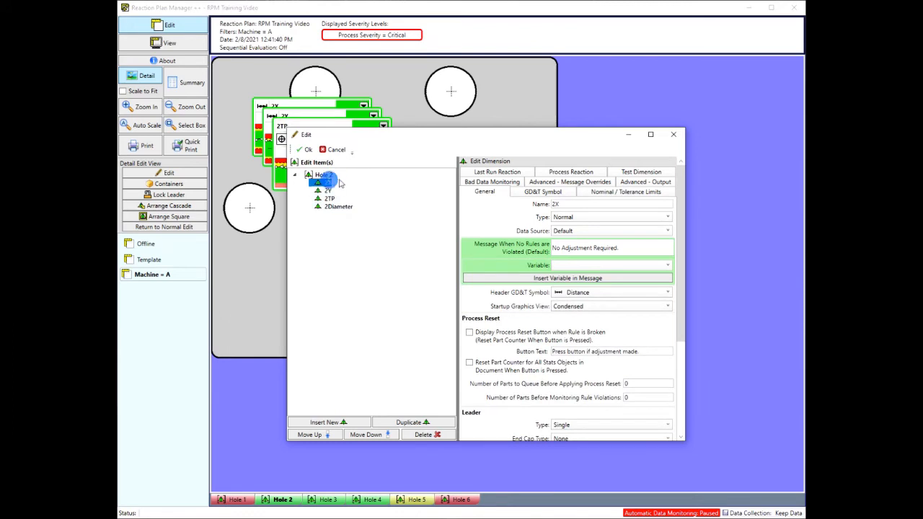
pyautogui.click(308, 150)
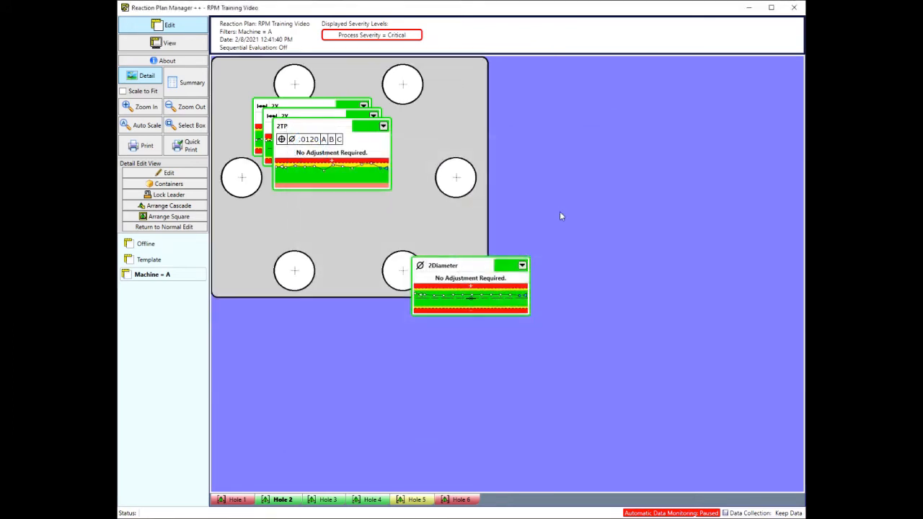
# Step: Move the Hole 2 plate picture right and down toward the center of the detail view
pyautogui.click(418, 166)
pyautogui.moveTo(488, 297)
pyautogui.mouseDown()
pyautogui.moveTo(505, 324)
pyautogui.moveTo(638, 355)
pyautogui.moveTo(640, 426)
pyautogui.moveTo(602, 382)
pyautogui.moveTo(607, 397)
pyautogui.mouseUp()
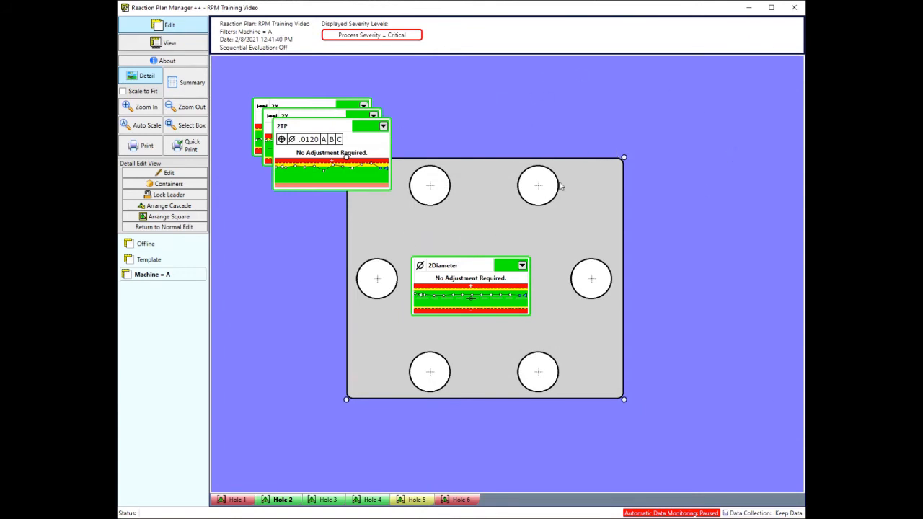
# Step: Spread the 2X, 2TP, 2Y and 2Diameter labels around the plate, one near each corner, and lock the leaders
pyautogui.click(473, 291)
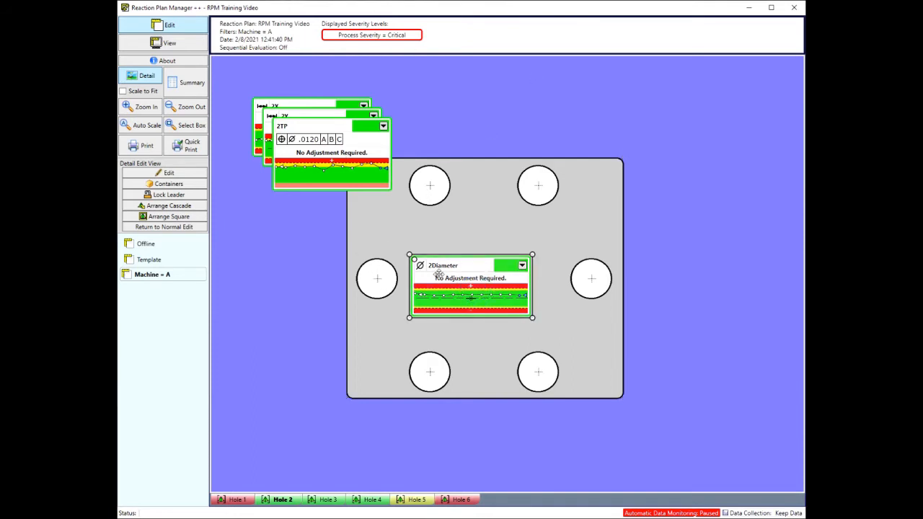
pyautogui.moveTo(452, 290); pyautogui.dragTo(615, 404)
pyautogui.moveTo(324, 137); pyautogui.dragTo(338, 336)
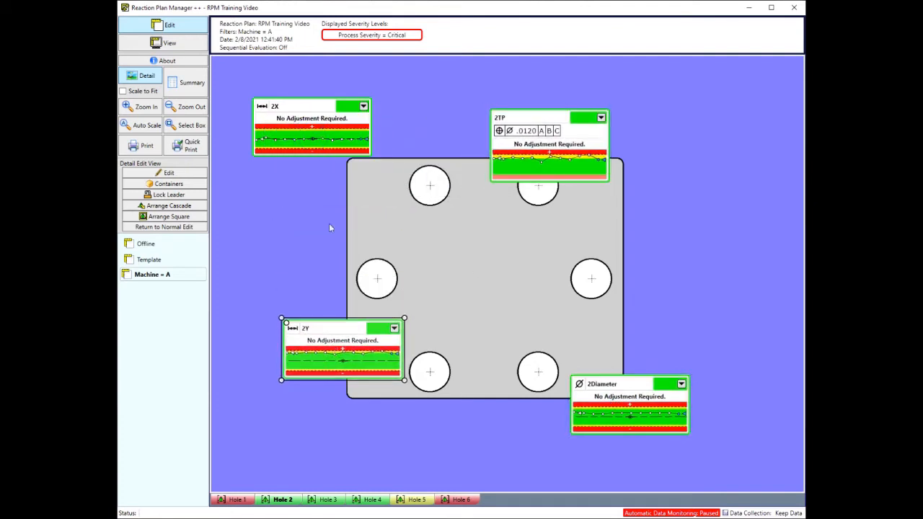
pyautogui.moveTo(290, 112); pyautogui.dragTo(308, 126)
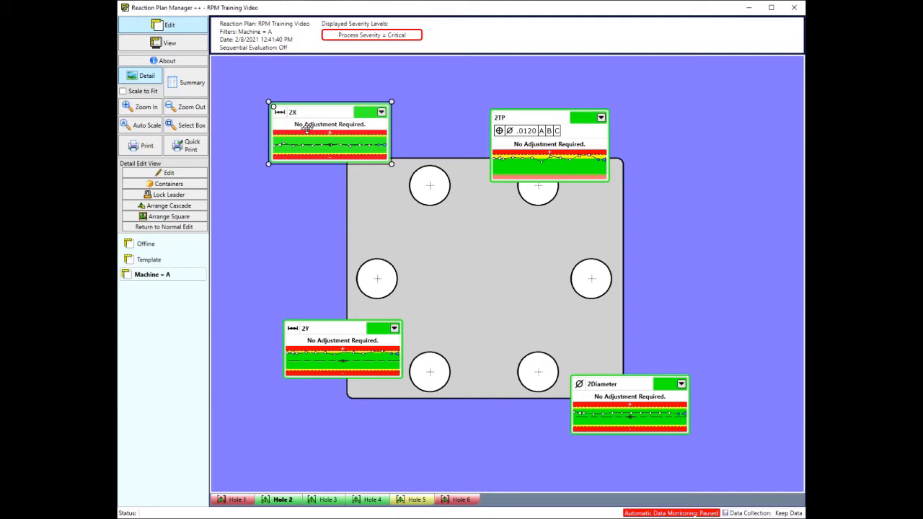
pyautogui.click(157, 196)
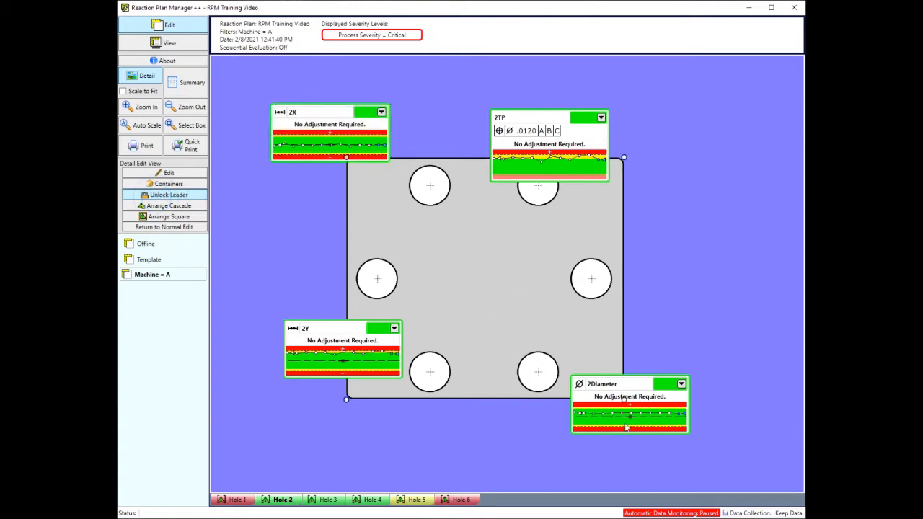
# Step: Move the Hole 2 plate picture up and right, shift the 2Y label with its leader end locked, and unlock the leaders
pyautogui.moveTo(622, 401); pyautogui.dragTo(641, 385)
pyautogui.click(325, 337)
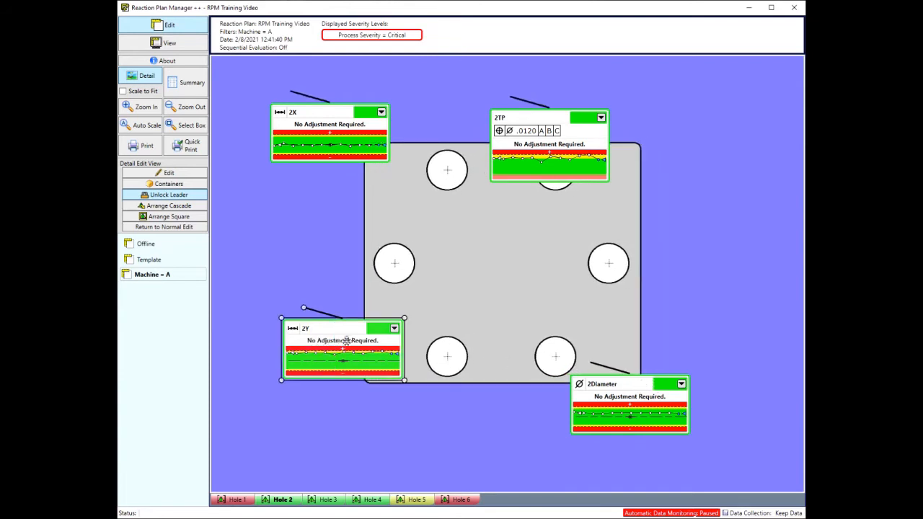
pyautogui.moveTo(345, 341)
pyautogui.mouseDown()
pyautogui.moveTo(316, 298)
pyautogui.moveTo(363, 251)
pyautogui.moveTo(326, 348)
pyautogui.moveTo(394, 261)
pyautogui.moveTo(358, 357)
pyautogui.moveTo(348, 265)
pyautogui.moveTo(387, 326)
pyautogui.moveTo(362, 338)
pyautogui.moveTo(369, 289)
pyautogui.moveTo(369, 343)
pyautogui.moveTo(346, 270)
pyautogui.moveTo(373, 329)
pyautogui.moveTo(357, 338)
pyautogui.mouseUp()
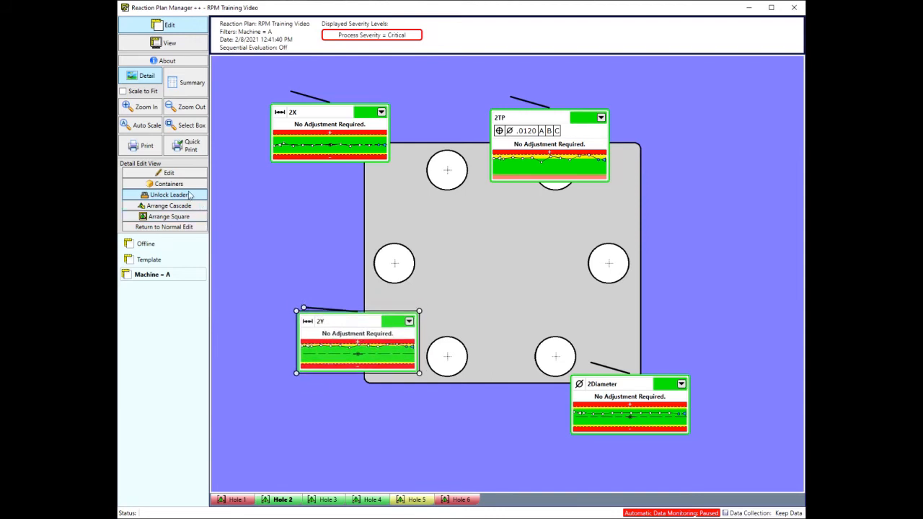
pyautogui.click(176, 196)
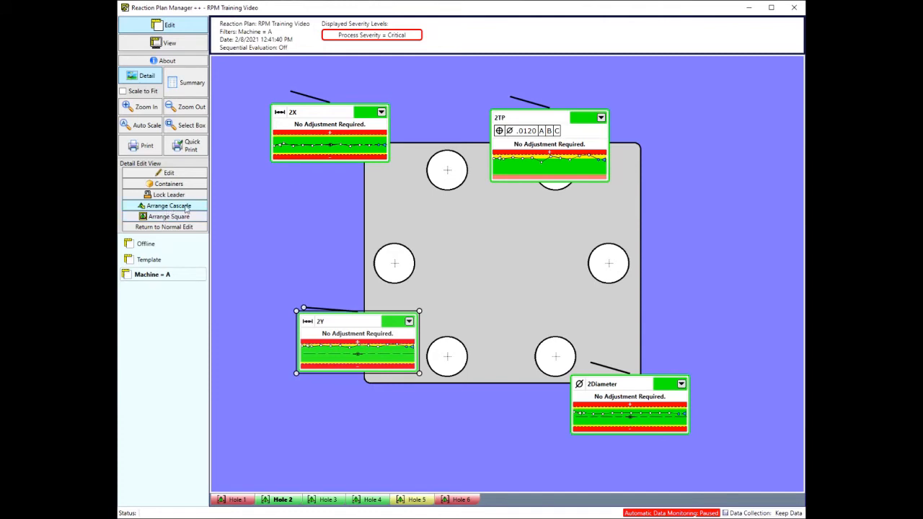
# Step: Arrange the Hole 2 labels in a cascade and pull the 2Y, 2TP, 2Diameter and 2X labels apart over the plate
pyautogui.click(181, 206)
pyautogui.click(381, 301)
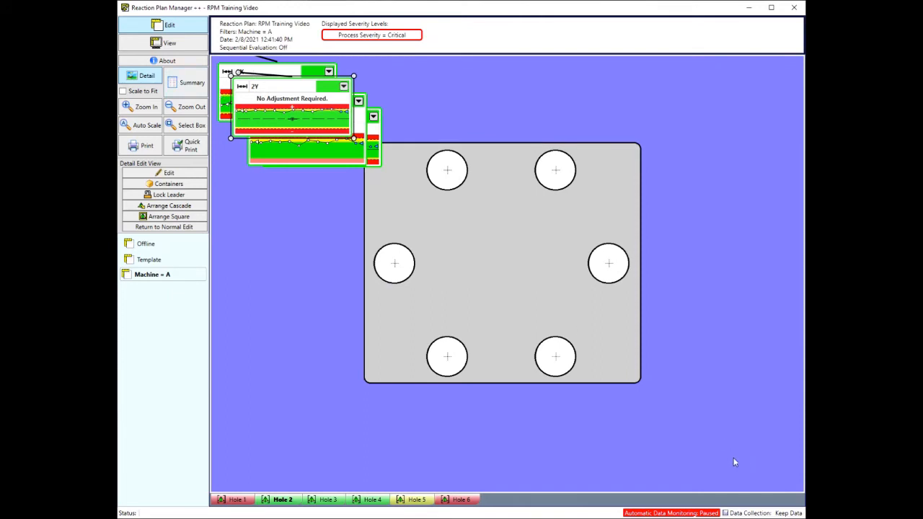
pyautogui.moveTo(308, 121); pyautogui.dragTo(593, 370)
pyautogui.doubleClick(320, 145)
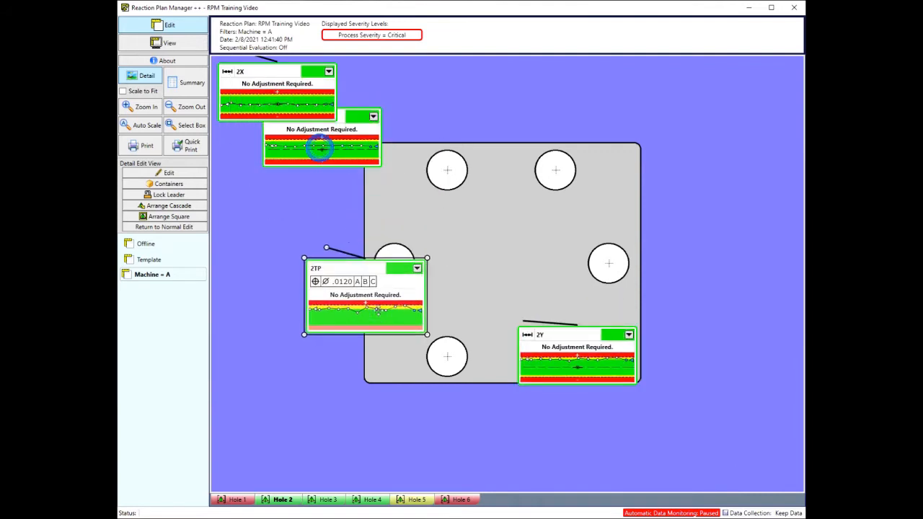
pyautogui.doubleClick(324, 143)
pyautogui.doubleClick(288, 96)
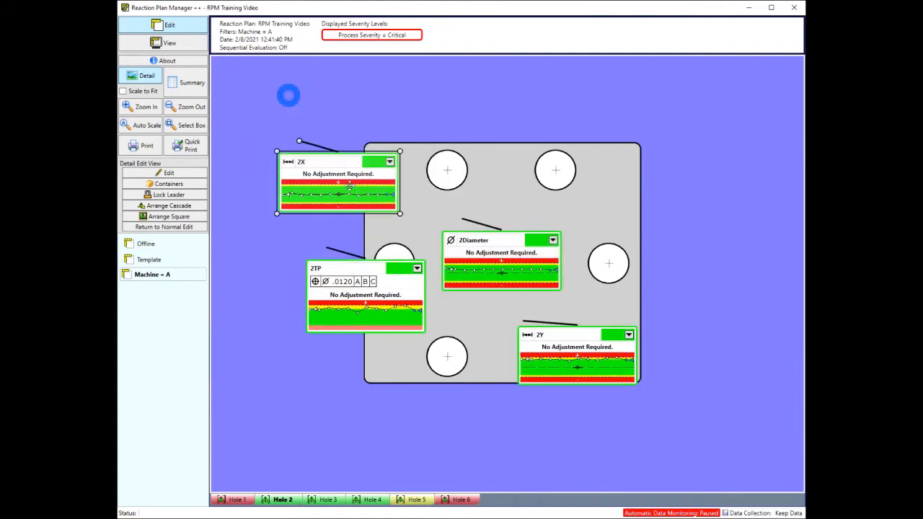
# Step: Arrange the Hole 2 labels in a square, move 2X to the plate's upper-right corner and point its leader at the upper-right hole
pyautogui.click(185, 217)
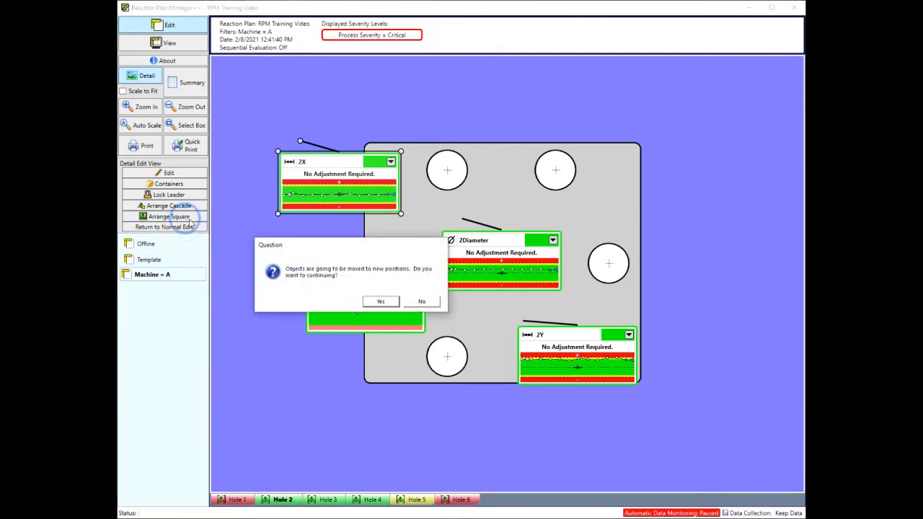
pyautogui.click(379, 303)
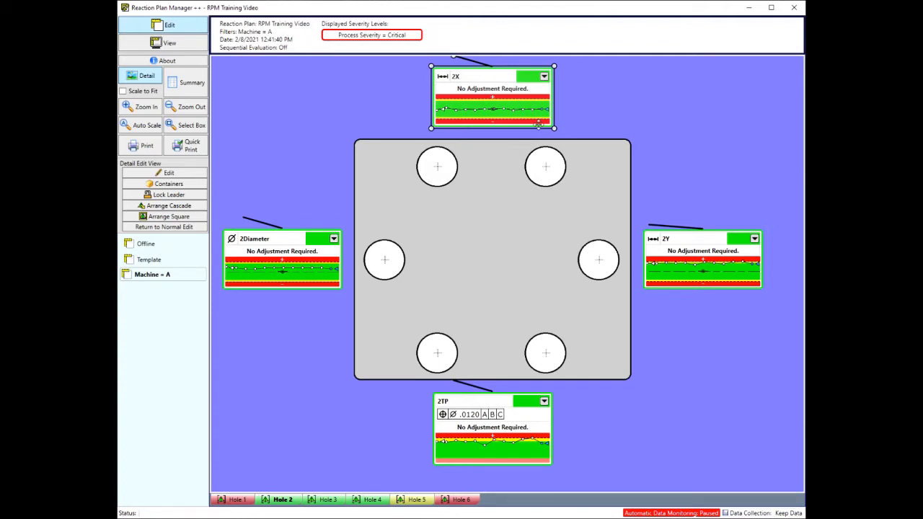
pyautogui.moveTo(490, 104); pyautogui.dragTo(689, 135)
pyautogui.moveTo(641, 89); pyautogui.dragTo(569, 167)
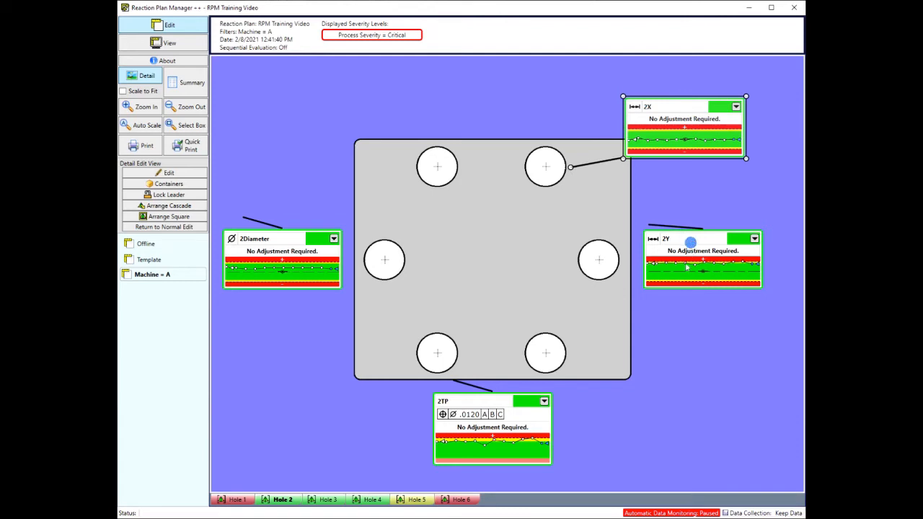
# Step: Stack the 2Y, 2TP and 2Diameter labels below 2X along the plate's right edge, with their leaders pointing at the upper-right hole
pyautogui.moveTo(691, 247); pyautogui.dragTo(567, 181)
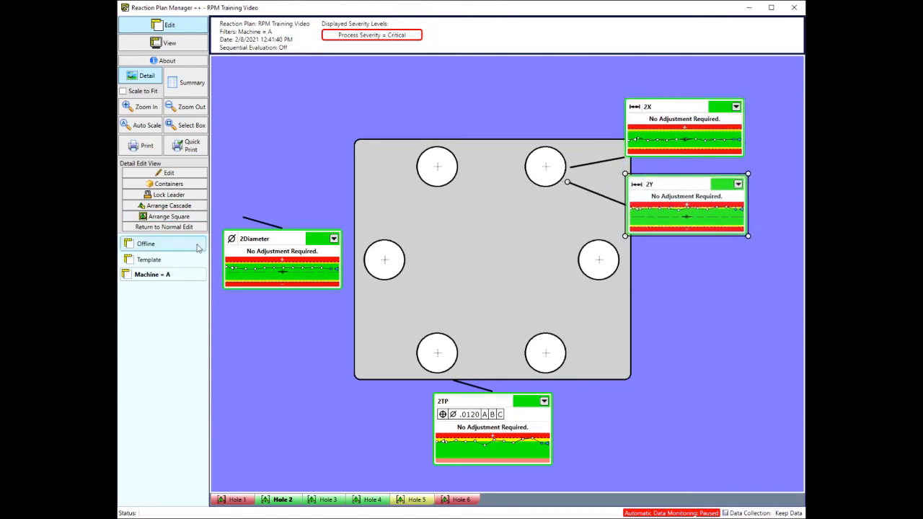
pyautogui.click(251, 253)
pyautogui.moveTo(483, 438); pyautogui.dragTo(668, 298)
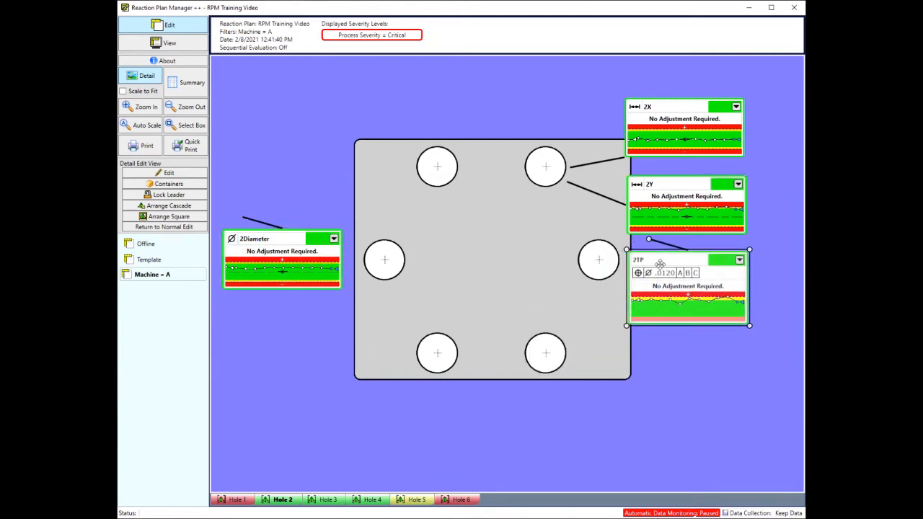
pyautogui.moveTo(647, 237); pyautogui.dragTo(567, 182)
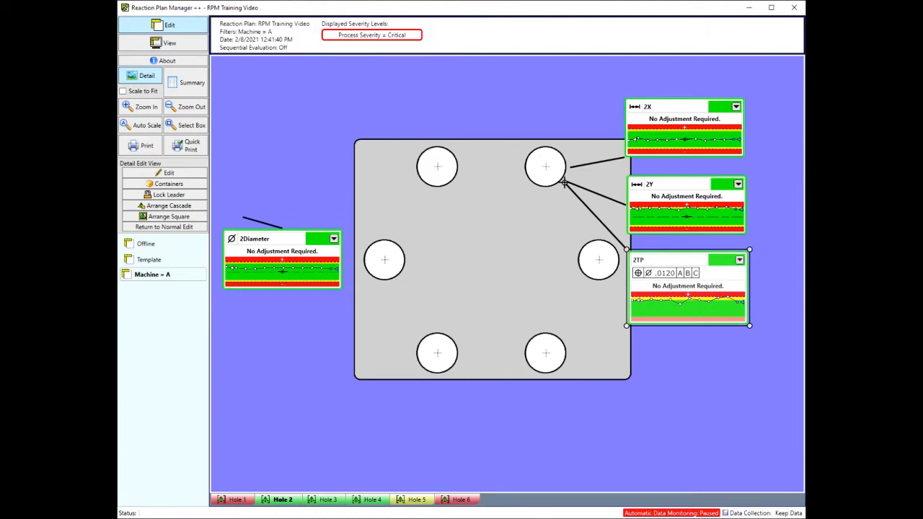
pyautogui.moveTo(670, 296); pyautogui.dragTo(672, 301)
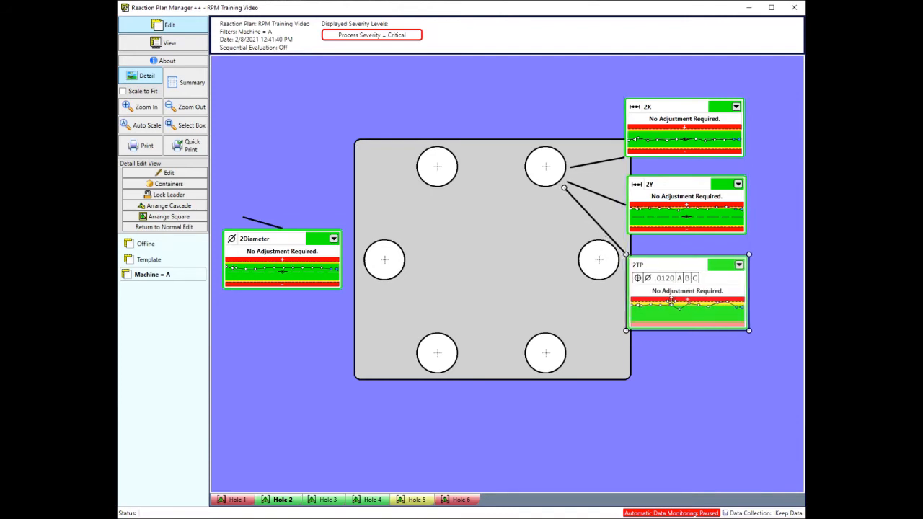
pyautogui.moveTo(300, 264); pyautogui.dragTo(658, 373)
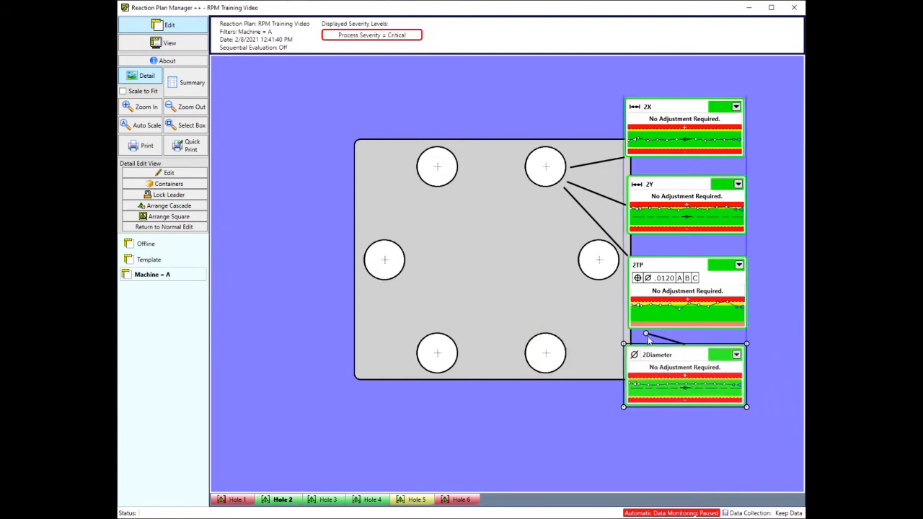
pyautogui.moveTo(645, 333); pyautogui.dragTo(562, 186)
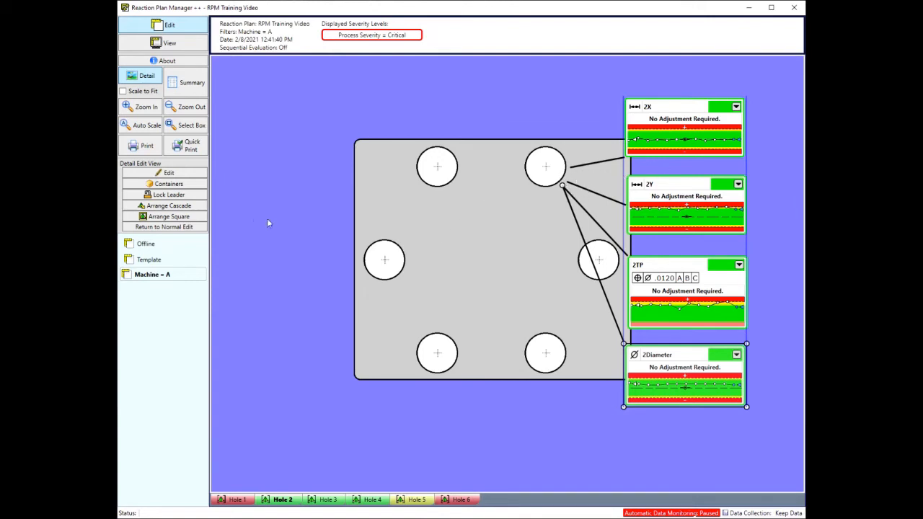
# Step: Create a new container holding all four Hole 2 dimensions: 2X, 2Y, 2TP and 2Diameter
pyautogui.click(182, 186)
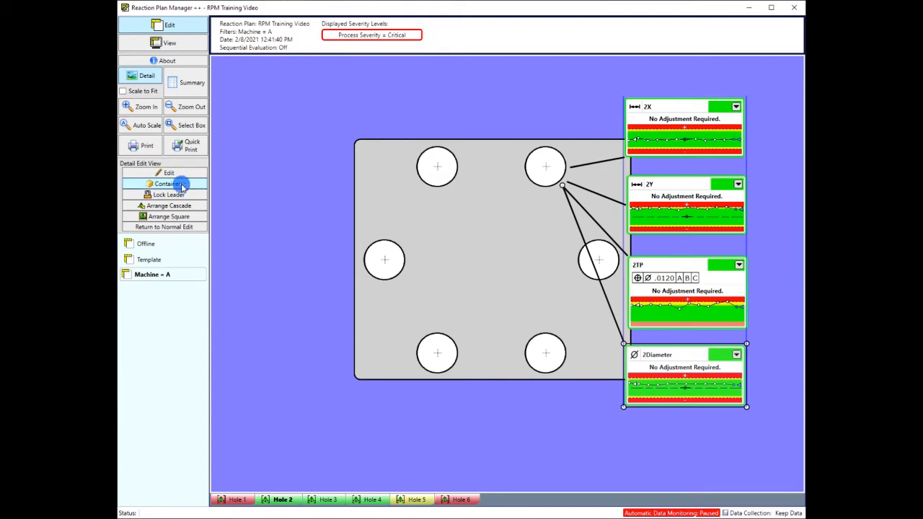
pyautogui.moveTo(455, 156); pyautogui.dragTo(447, 138)
pyautogui.moveTo(647, 345); pyautogui.dragTo(674, 421)
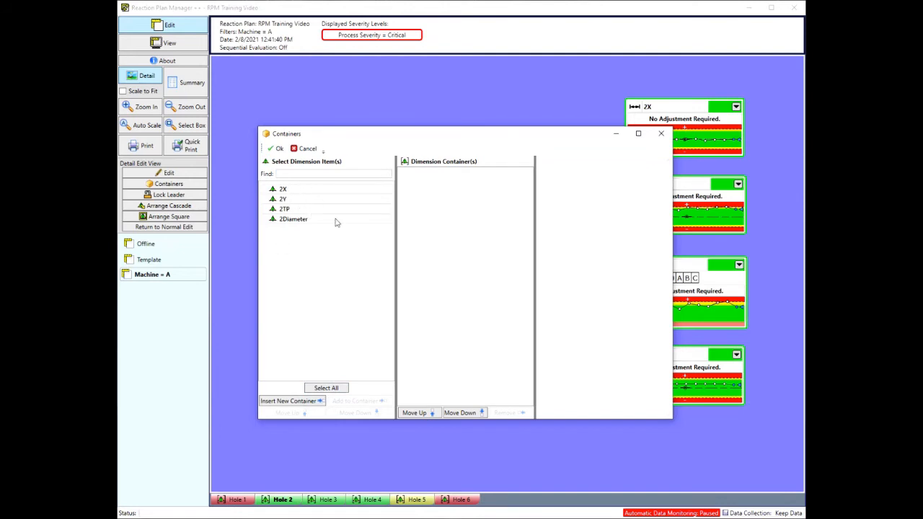
pyautogui.click(289, 403)
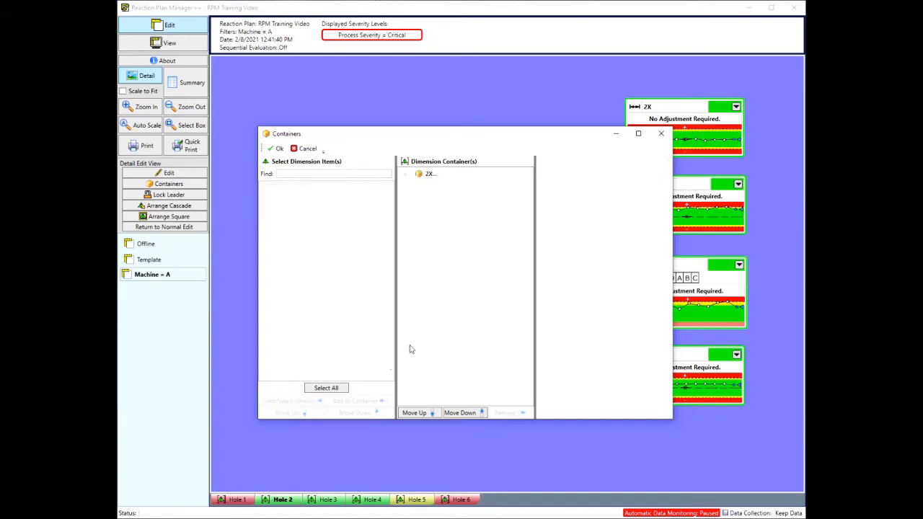
# Step: Name the container Hole 2, set its GD&T symbol to Position, show its header, and accept the container settings
pyautogui.click(426, 175)
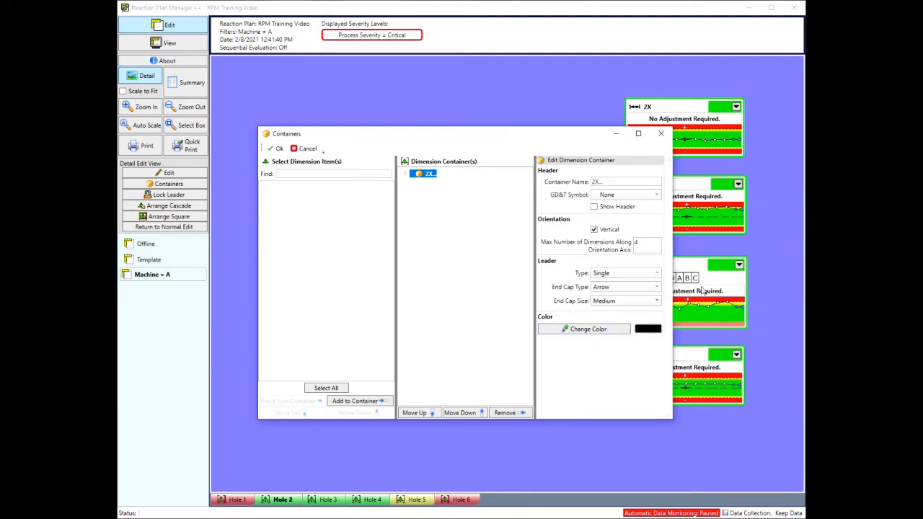
pyautogui.click(627, 183)
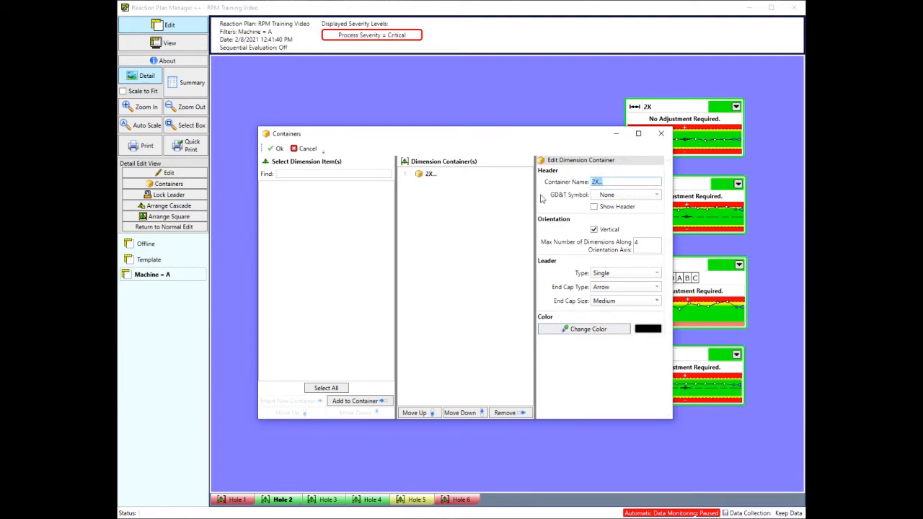
pyautogui.write('Hole')
pyautogui.click(629, 199)
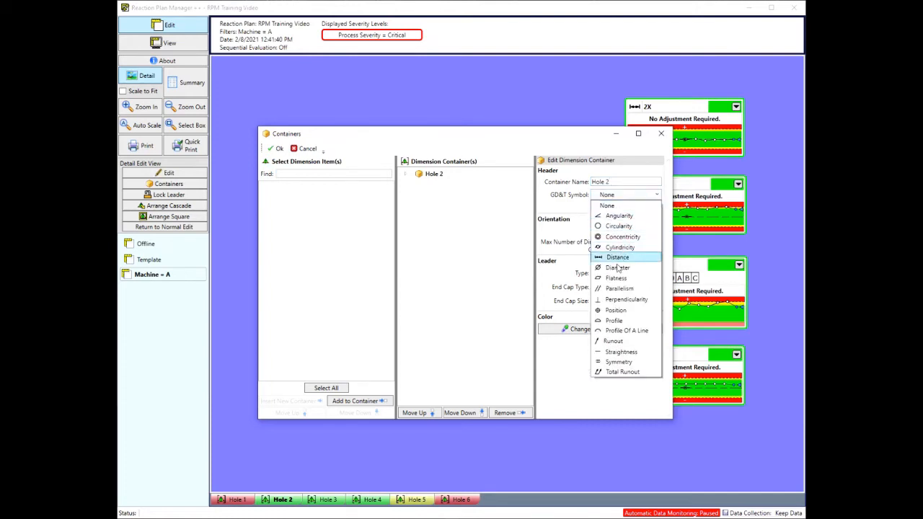
pyautogui.click(618, 310)
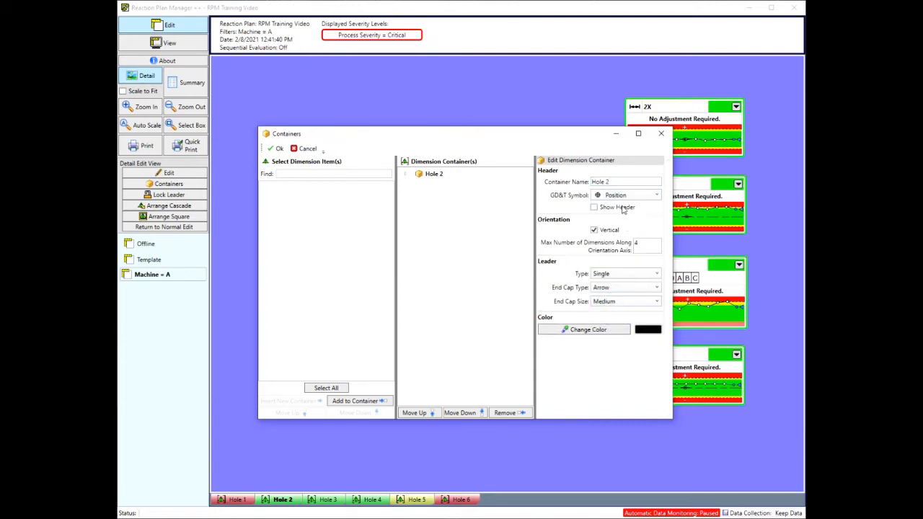
pyautogui.click(598, 207)
pyautogui.click(278, 149)
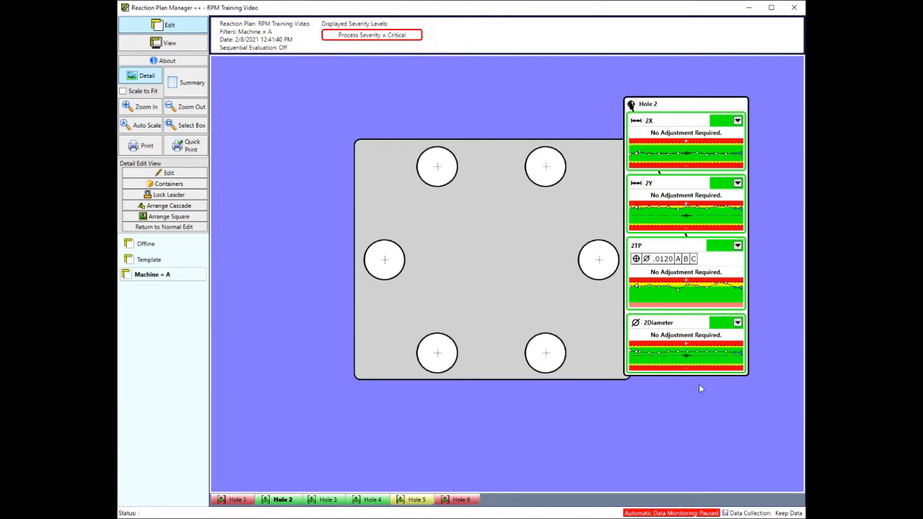
# Step: Move the Hole 2 container clear of the plate's right edge and point its leader arrow at the upper-right hole
pyautogui.click(667, 128)
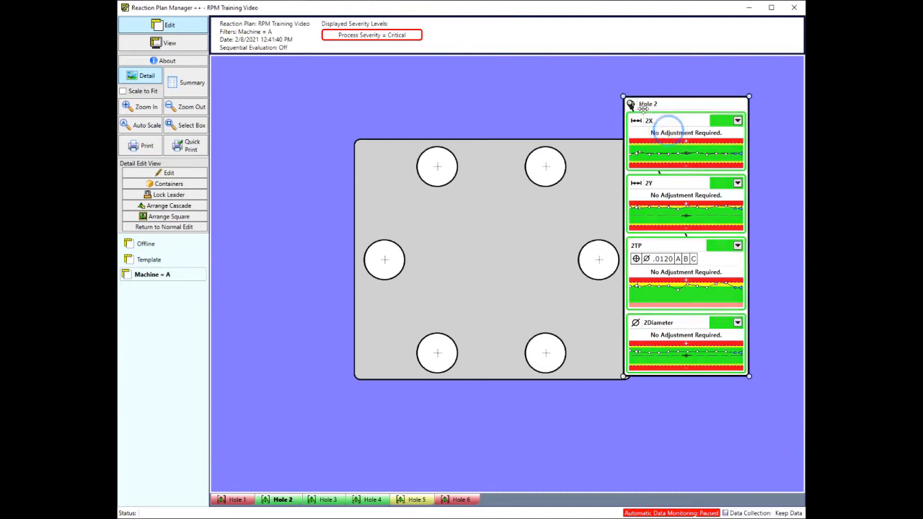
pyautogui.moveTo(631, 105); pyautogui.dragTo(592, 167)
pyautogui.moveTo(654, 185); pyautogui.dragTo(678, 169)
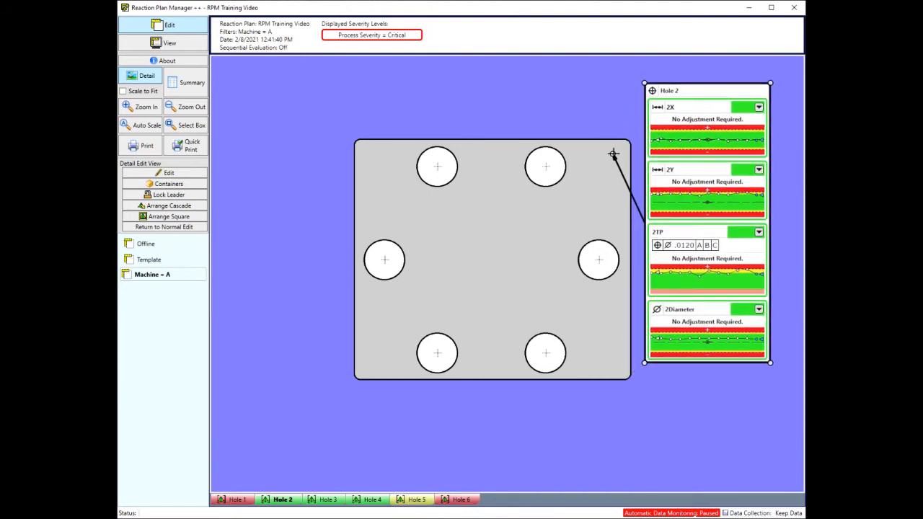
pyautogui.moveTo(613, 155); pyautogui.dragTo(567, 179)
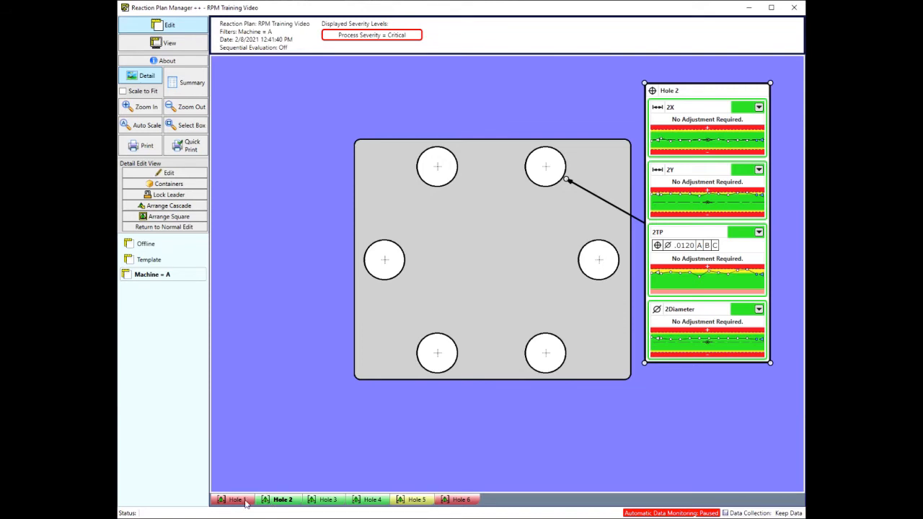
# Step: Switch to the Hole 3 group and enlarge its plate picture
pyautogui.click(326, 500)
pyautogui.click(296, 295)
pyautogui.moveTo(558, 357); pyautogui.dragTo(690, 441)
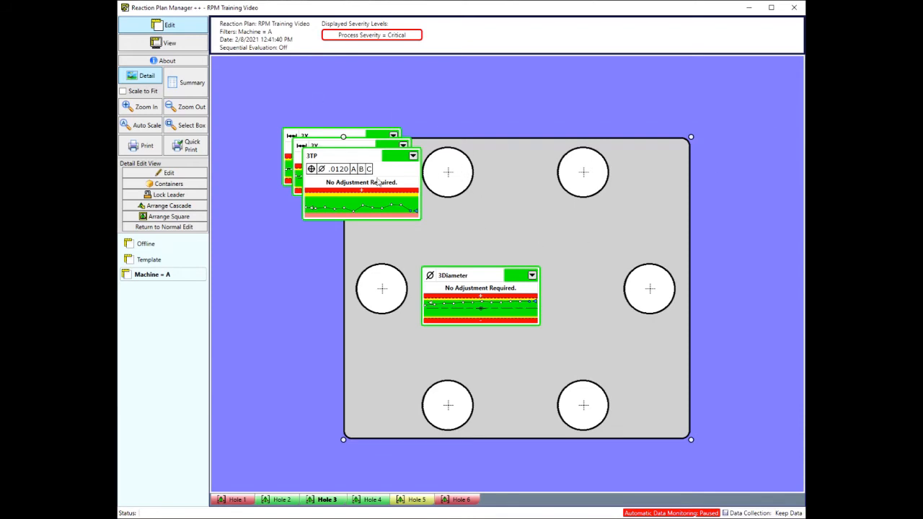
# Step: Create a new container holding all four Hole 3 dimensions: 3X, 3Y, 3TP and 3Diameter
pyautogui.click(157, 184)
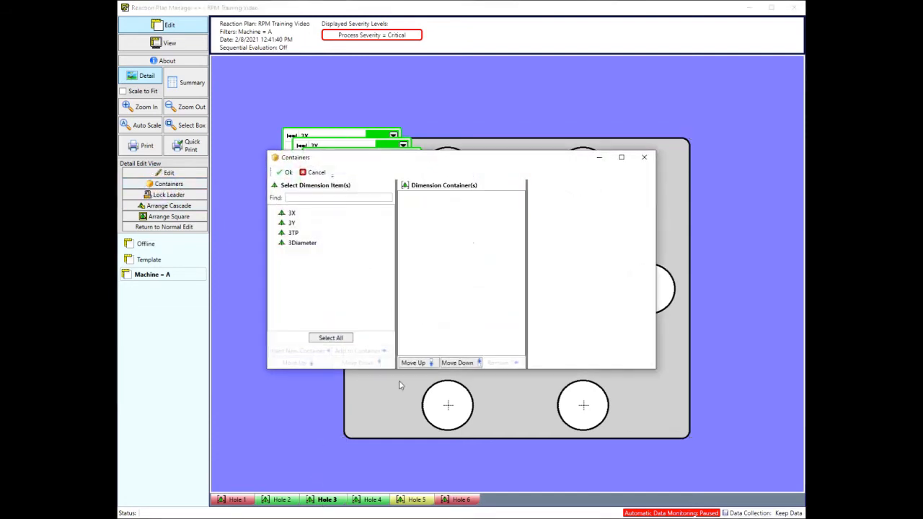
pyautogui.click(318, 337)
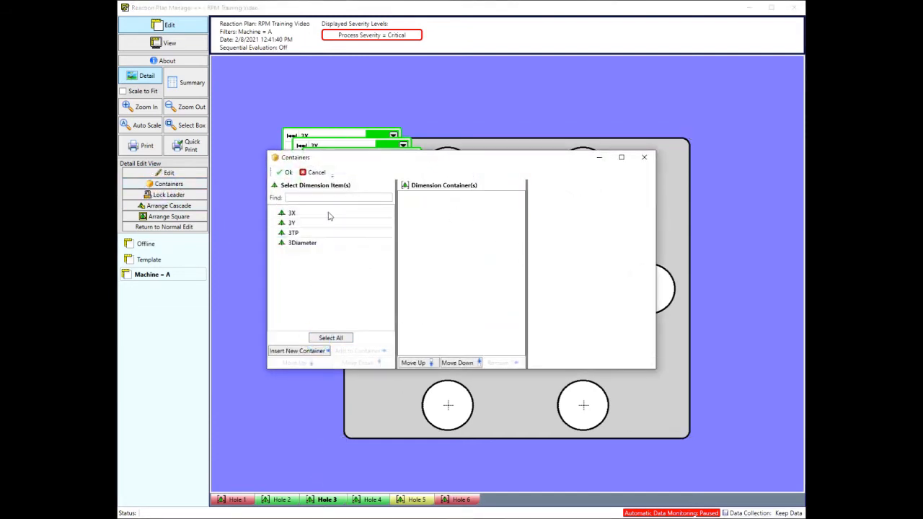
pyautogui.click(292, 352)
# Step: Name the new container Hole 3 with the Position GD&T symbol, show its header, turn off vertical orientation, and accept the settings
pyautogui.click(431, 201)
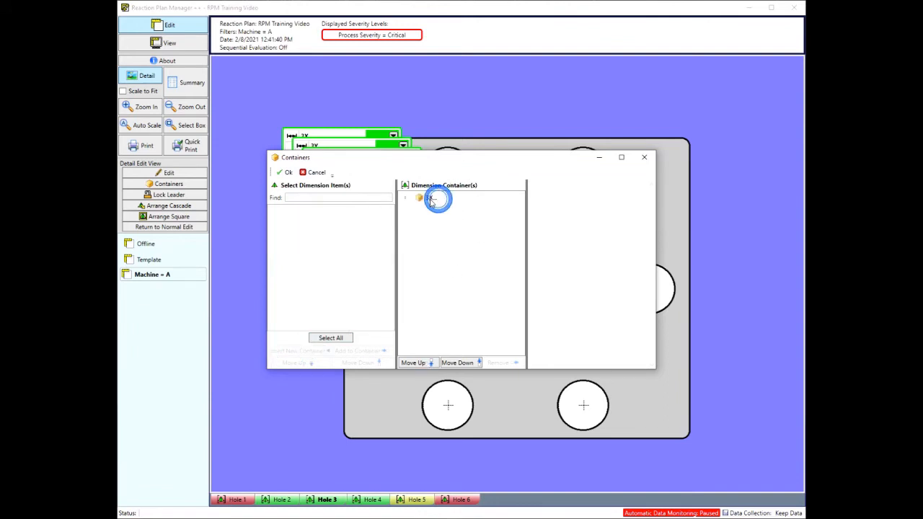
pyautogui.click(613, 204)
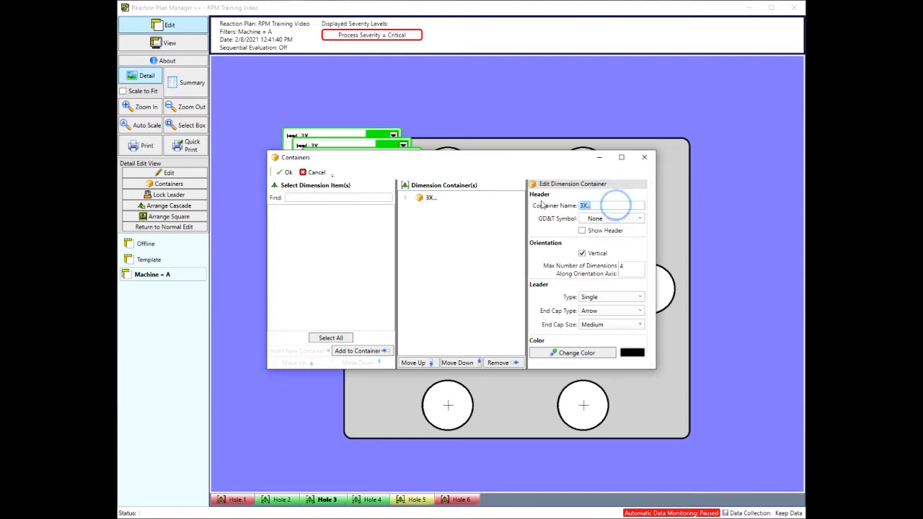
pyautogui.write('Hole 3')
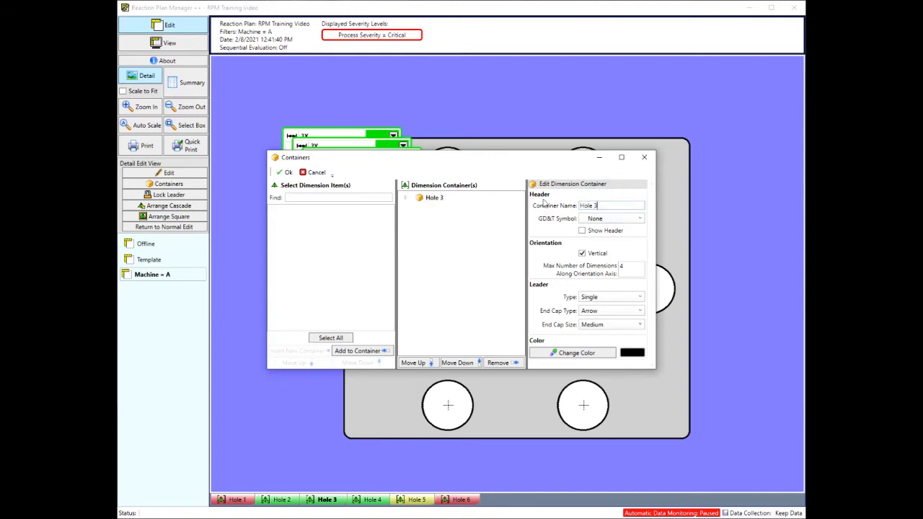
pyautogui.click(601, 219)
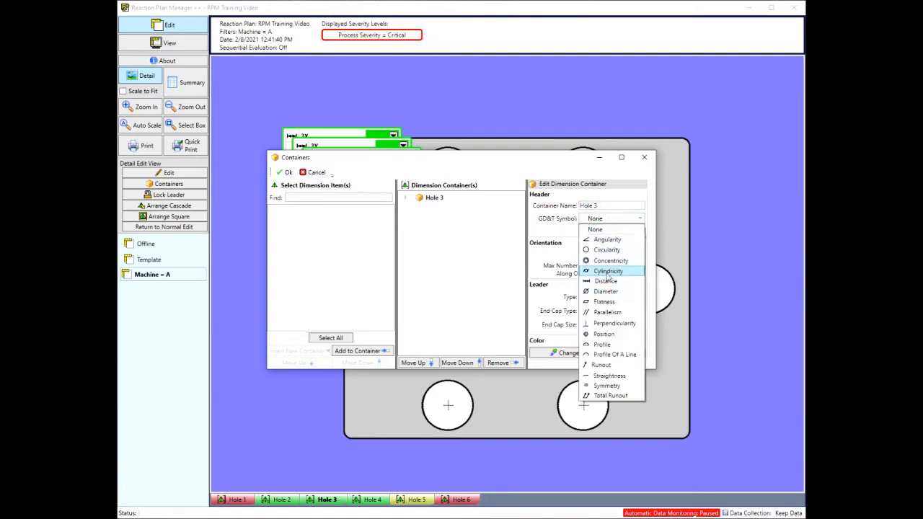
pyautogui.click(612, 334)
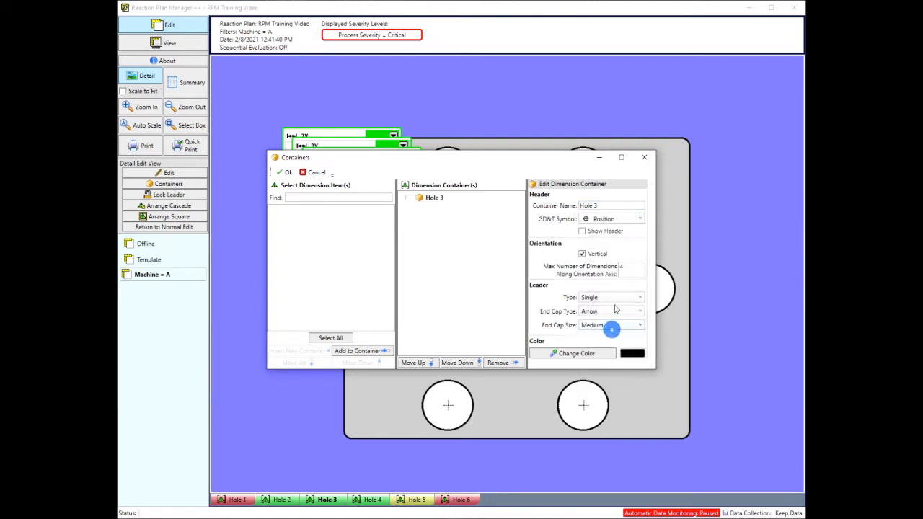
pyautogui.click(583, 232)
pyautogui.moveTo(653, 369); pyautogui.dragTo(679, 384)
pyautogui.click(604, 256)
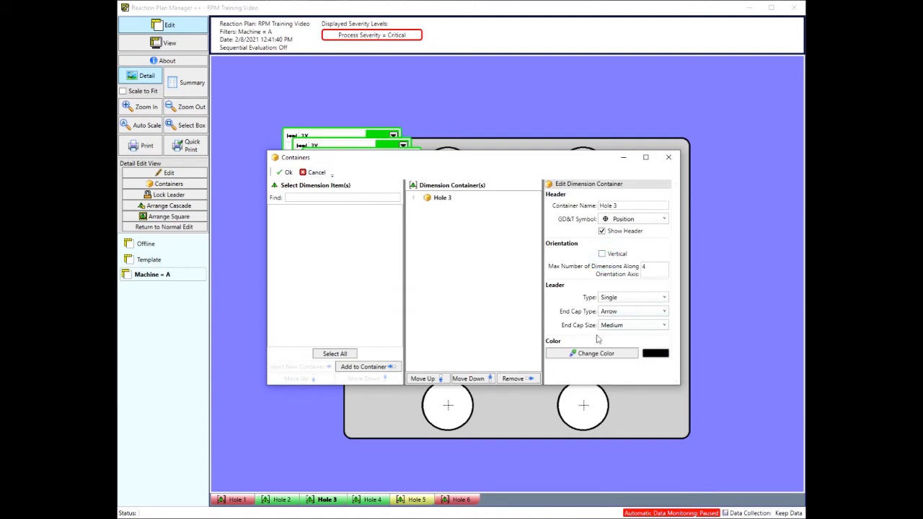
pyautogui.click(285, 172)
# Step: Arrange the Hole 3 container above the plate picture without overlap and point its leader arrow at the upper-left hole
pyautogui.moveTo(464, 193); pyautogui.dragTo(478, 133)
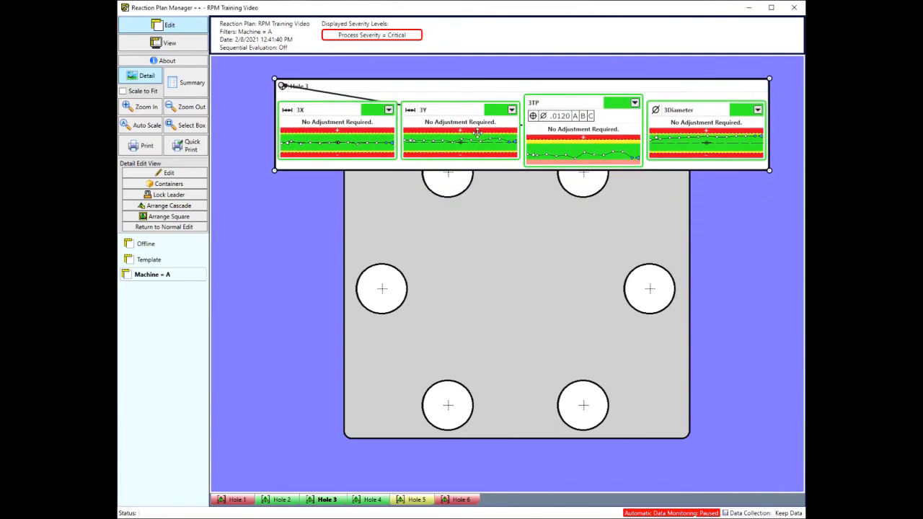
pyautogui.click(480, 229)
pyautogui.moveTo(692, 441); pyautogui.dragTo(688, 474)
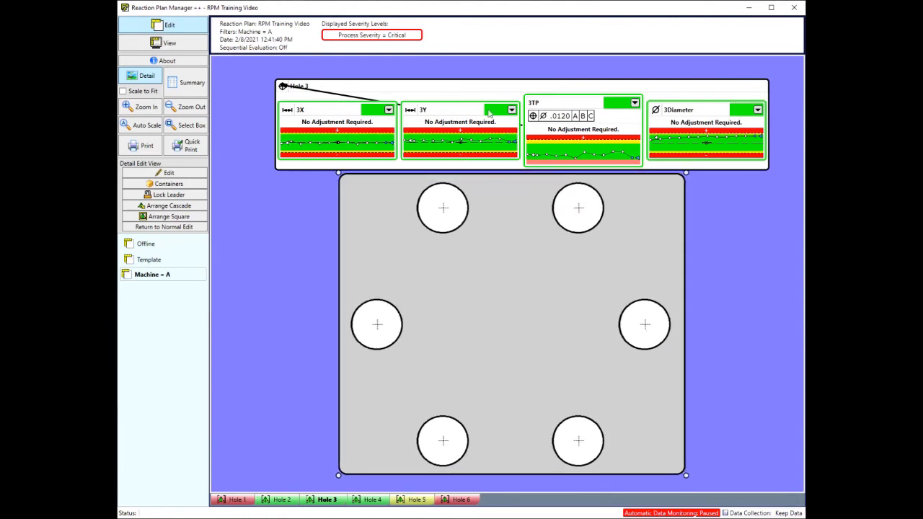
pyautogui.moveTo(470, 94); pyautogui.dragTo(464, 82)
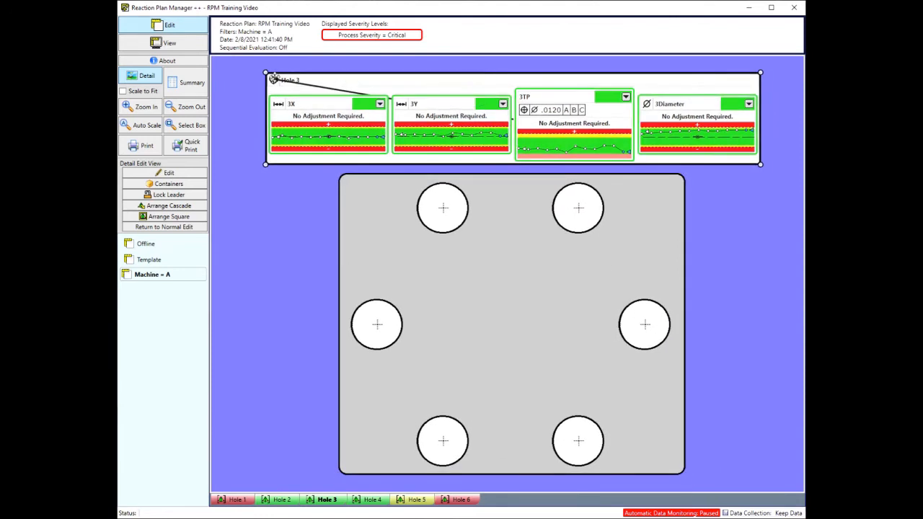
pyautogui.moveTo(294, 94); pyautogui.dragTo(468, 194)
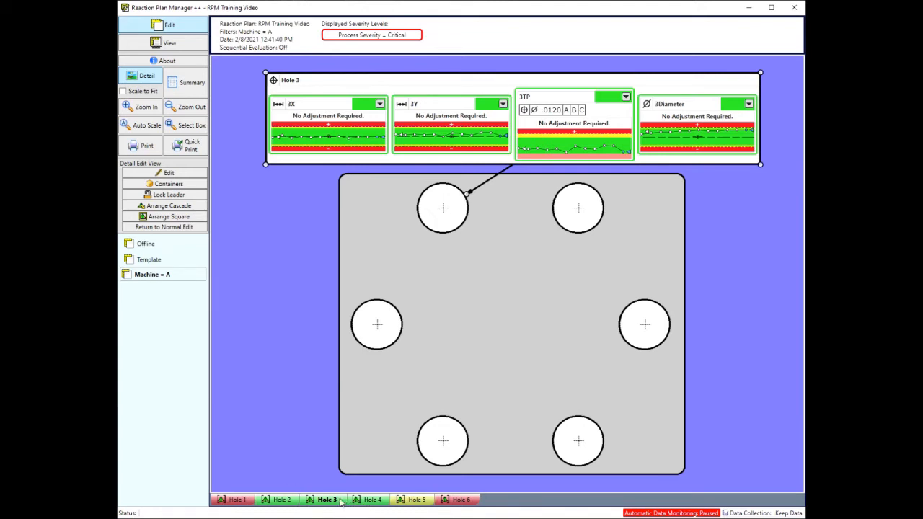
# Step: Switch to the Hole 4 group and move its plate picture toward the middle of the view
pyautogui.click(368, 500)
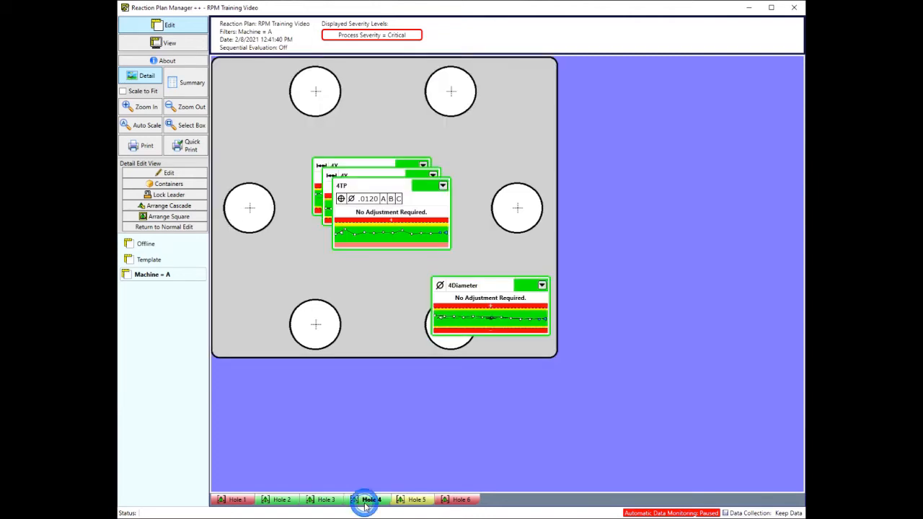
pyautogui.click(390, 280)
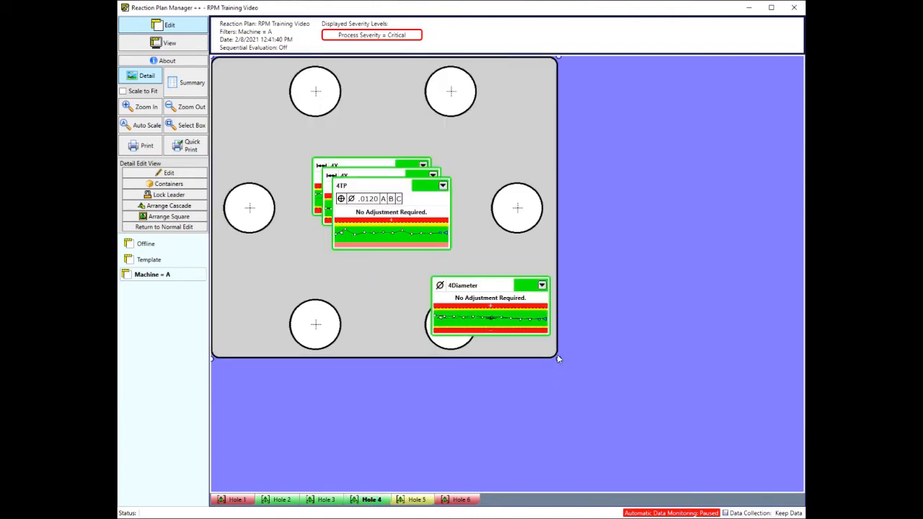
pyautogui.moveTo(560, 359); pyautogui.dragTo(706, 433)
# Step: Create a container holding 4X, 4Y, 4TP and 4Diameter, and name it Hole 4
pyautogui.click(153, 184)
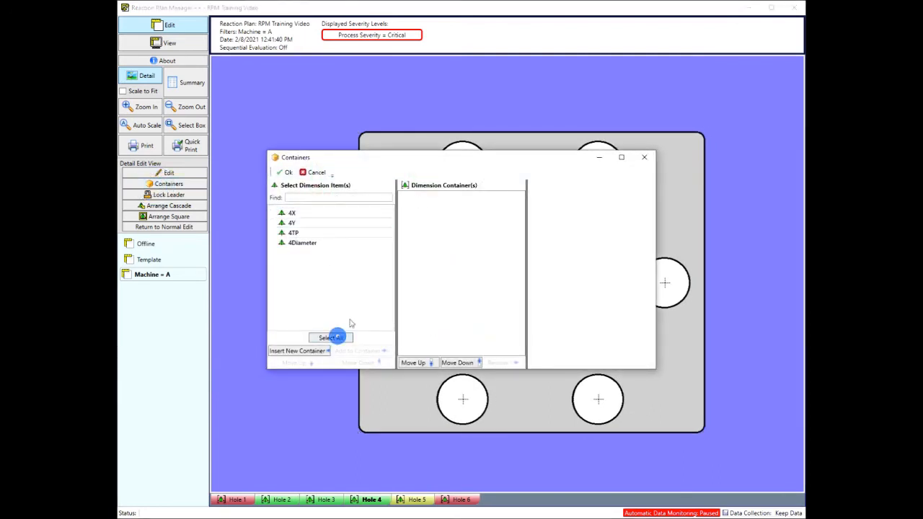
pyautogui.click(305, 351)
pyautogui.click(425, 197)
pyautogui.click(606, 204)
pyautogui.write('Hole 3')
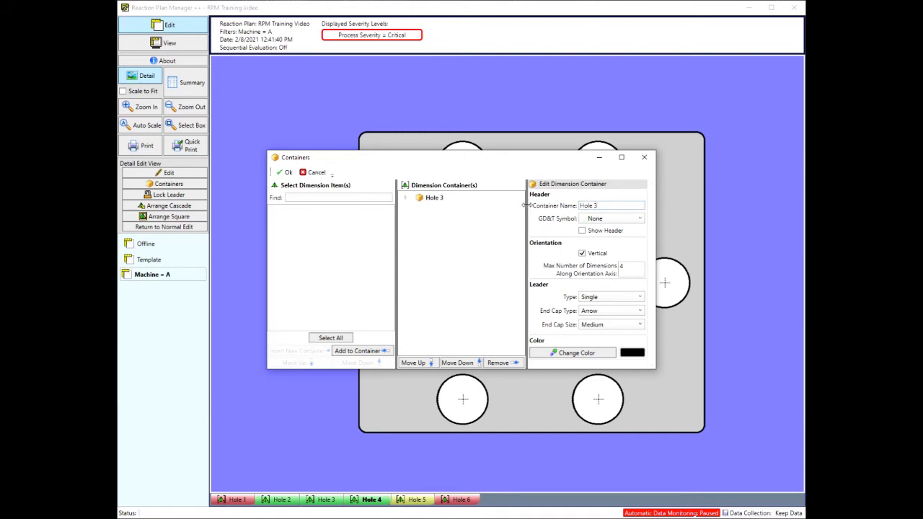
pyautogui.doubleClick(593, 205)
pyautogui.write('4')
# Step: Set the Hole 4 container's GD&T symbol to Position, turn off vertical orientation, limit it to 2 dimensions along the axis, and accept
pyautogui.click(602, 219)
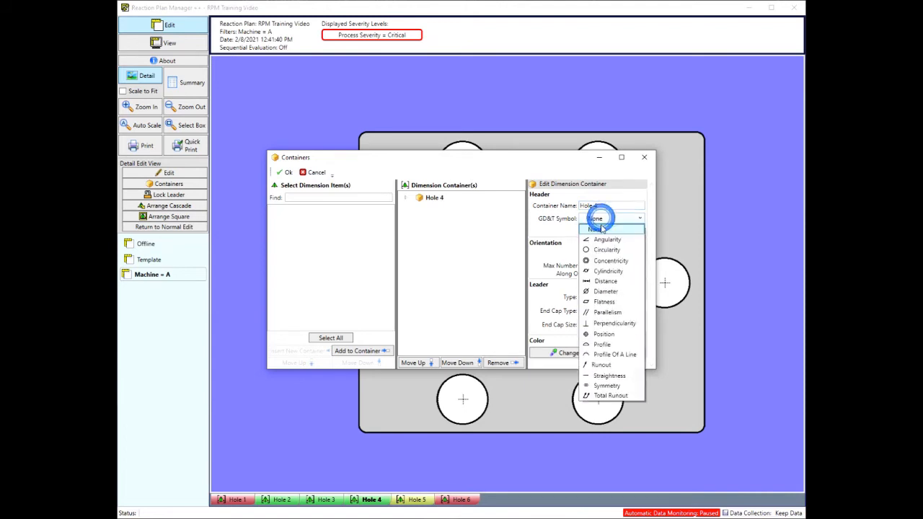
pyautogui.click(606, 334)
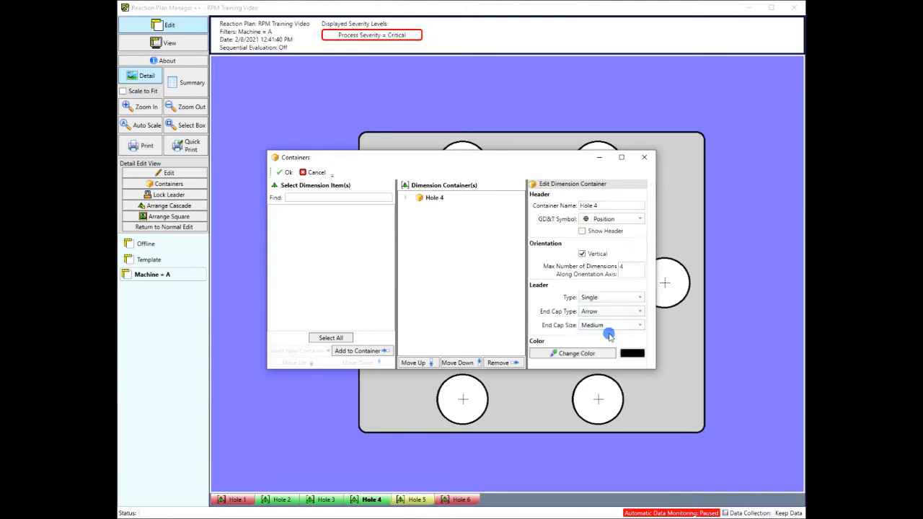
pyautogui.click(585, 254)
pyautogui.doubleClick(624, 267)
pyautogui.click(405, 197)
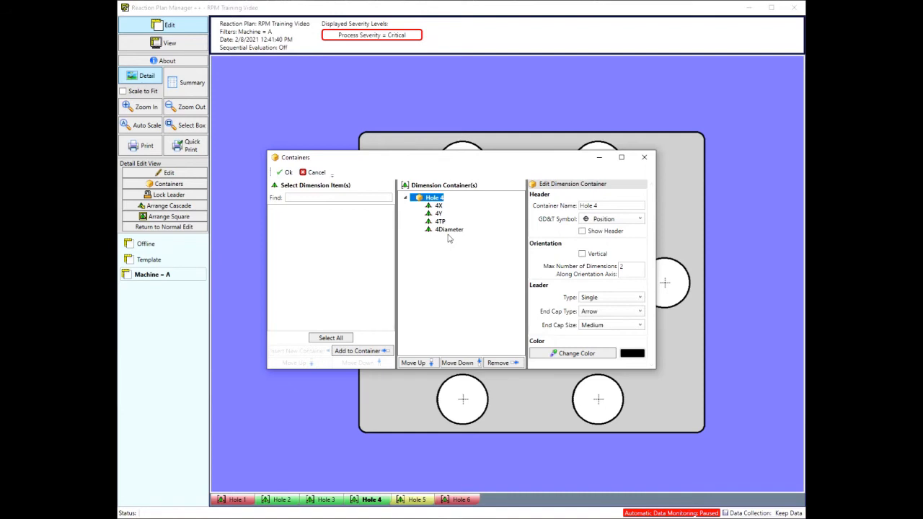
pyautogui.click(283, 173)
# Step: Move the Hole 4 plate picture to the right and its dimension container to the plate's left side
pyautogui.click(501, 225)
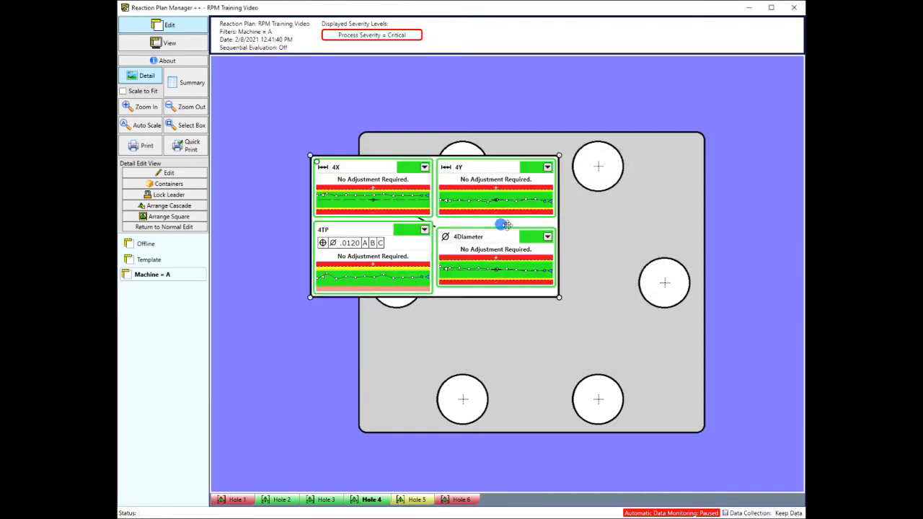
pyautogui.click(619, 303)
pyautogui.moveTo(704, 433); pyautogui.dragTo(753, 433)
pyautogui.moveTo(505, 250); pyautogui.dragTo(432, 391)
pyautogui.click(514, 199)
pyautogui.moveTo(409, 129); pyautogui.dragTo(436, 121)
pyautogui.moveTo(339, 333); pyautogui.dragTo(351, 288)
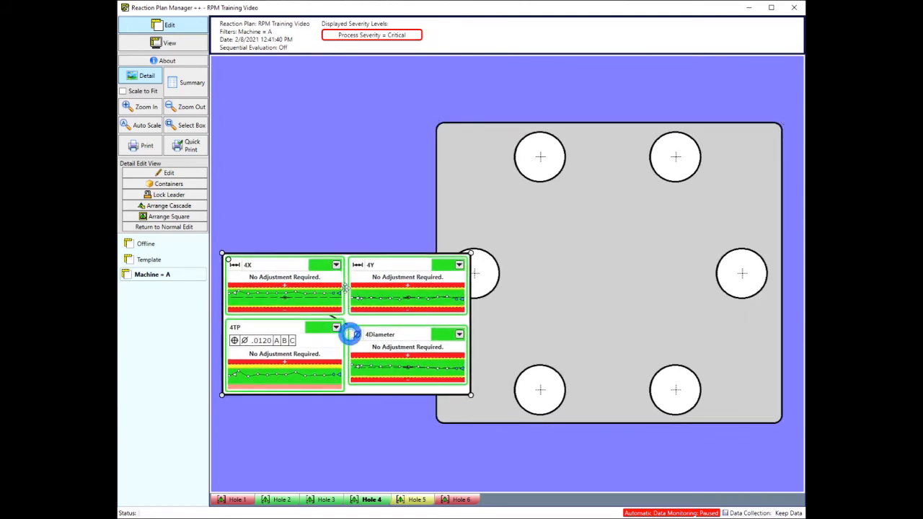
# Step: Set the Hole 4 picture's scale factor to 0.8 and accept the change
pyautogui.click(180, 175)
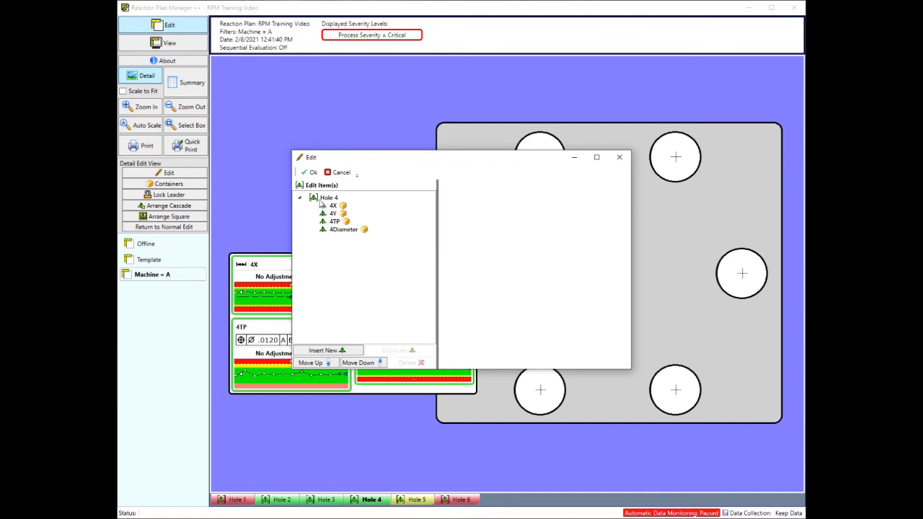
pyautogui.click(321, 201)
pyautogui.moveTo(630, 373); pyautogui.dragTo(670, 424)
pyautogui.moveTo(667, 303); pyautogui.dragTo(672, 417)
pyautogui.moveTo(609, 406); pyautogui.dragTo(547, 411)
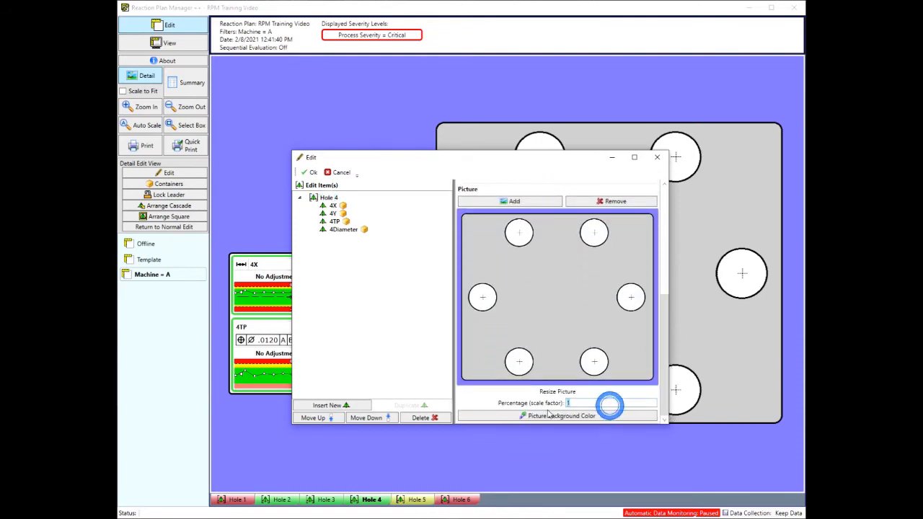
pyautogui.write('0.8')
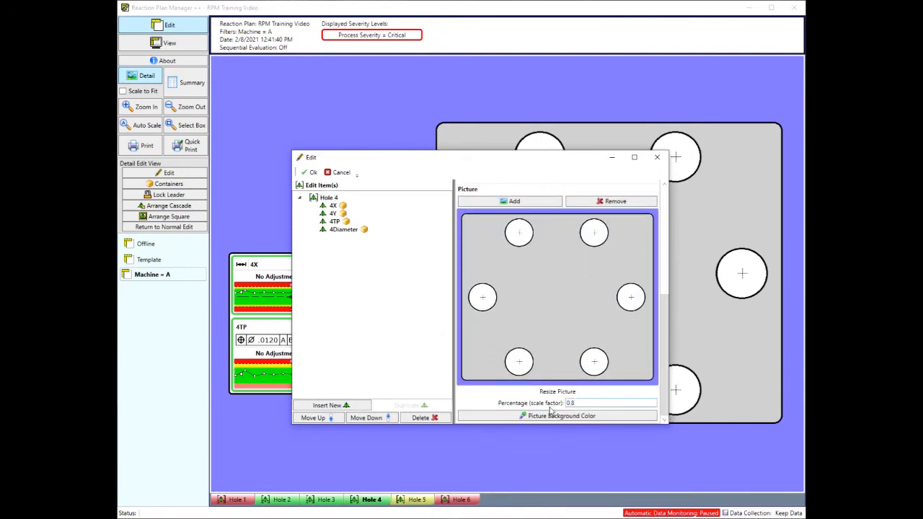
pyautogui.click(311, 172)
# Step: Move the scaled plate clear of the Hole 4 container, raise the container, and point its leader arrow at the middle-left hole
pyautogui.click(541, 267)
pyautogui.moveTo(712, 363); pyautogui.dragTo(772, 406)
pyautogui.click(351, 292)
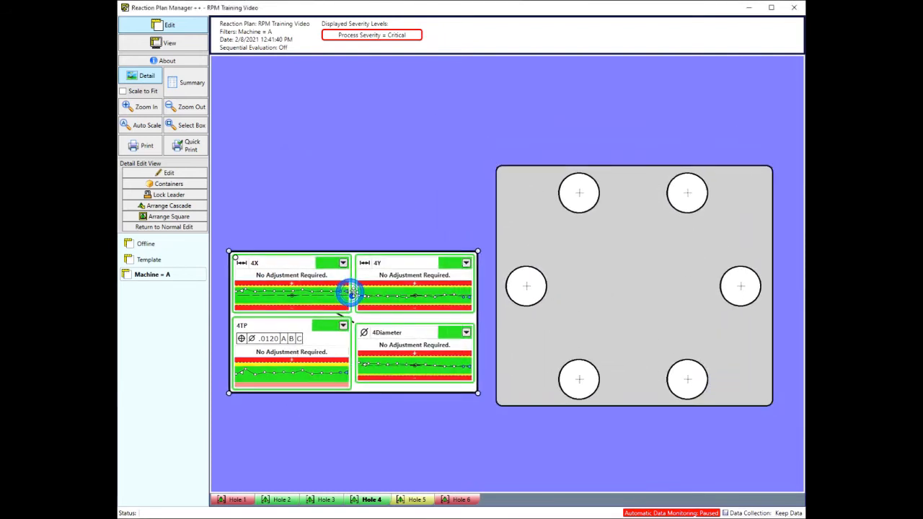
pyautogui.moveTo(351, 293); pyautogui.dragTo(350, 253)
pyautogui.moveTo(231, 216); pyautogui.dragTo(507, 286)
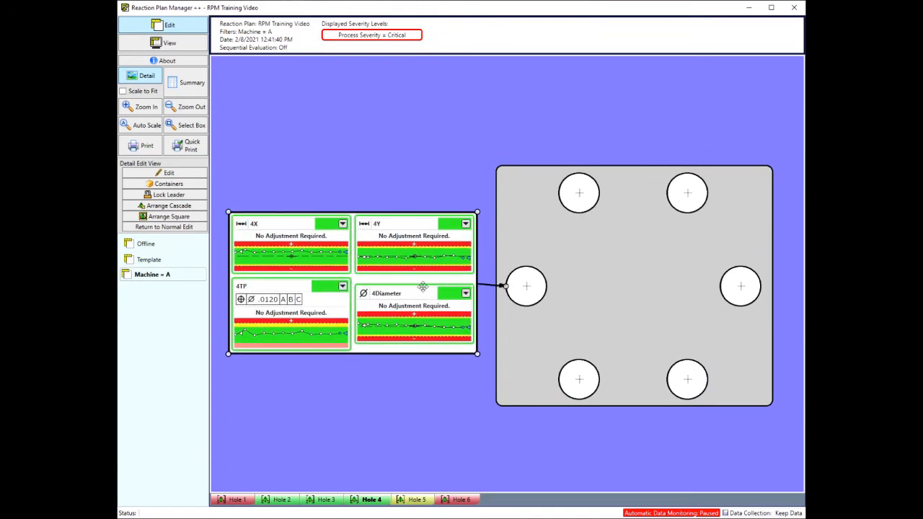
pyautogui.moveTo(411, 286); pyautogui.dragTo(411, 259)
pyautogui.moveTo(506, 257); pyautogui.dragTo(507, 270)
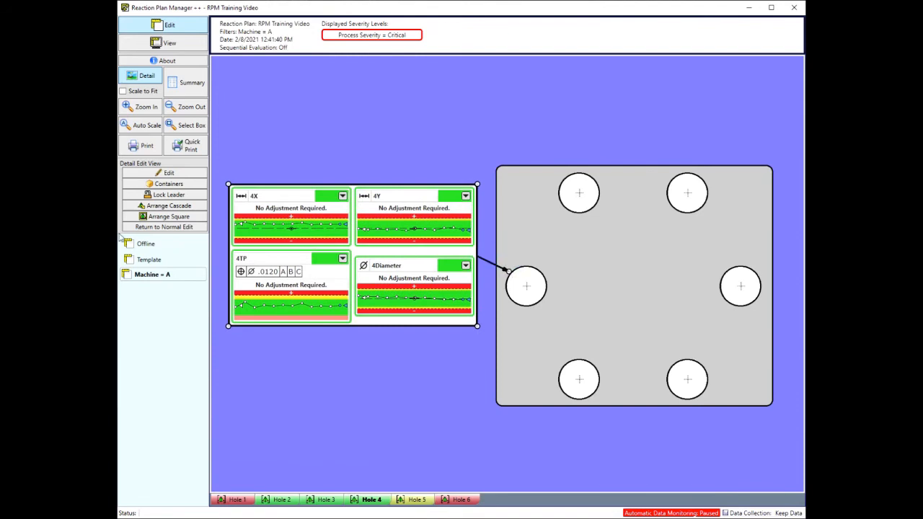
# Step: Switch to the Hole 5 group and create a container holding 5X, 5Y, 5TP and 5Diameter
pyautogui.click(417, 501)
pyautogui.scroll(-2, 408, 321)
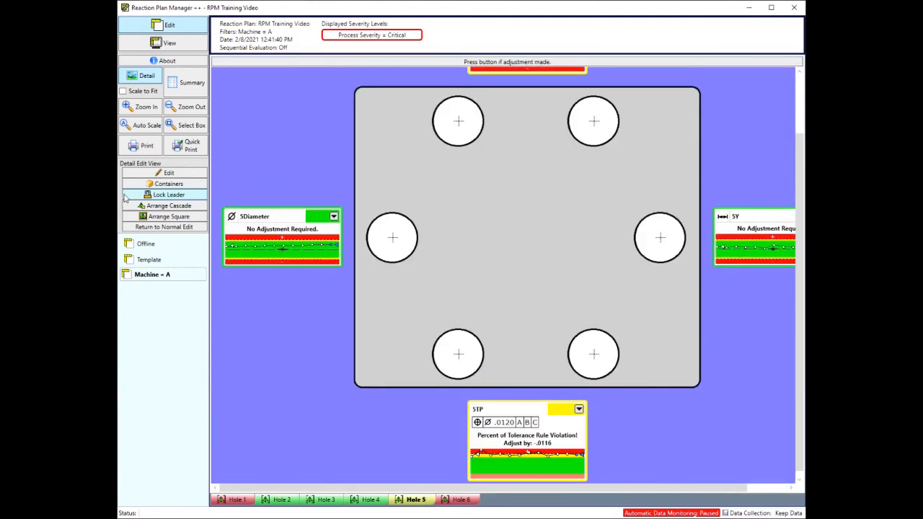
pyautogui.click(148, 186)
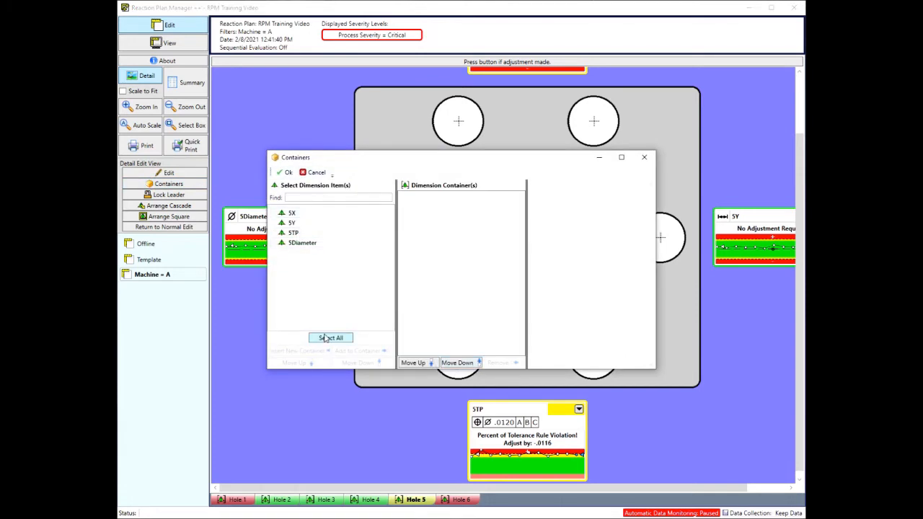
pyautogui.click(326, 338)
pyautogui.click(310, 352)
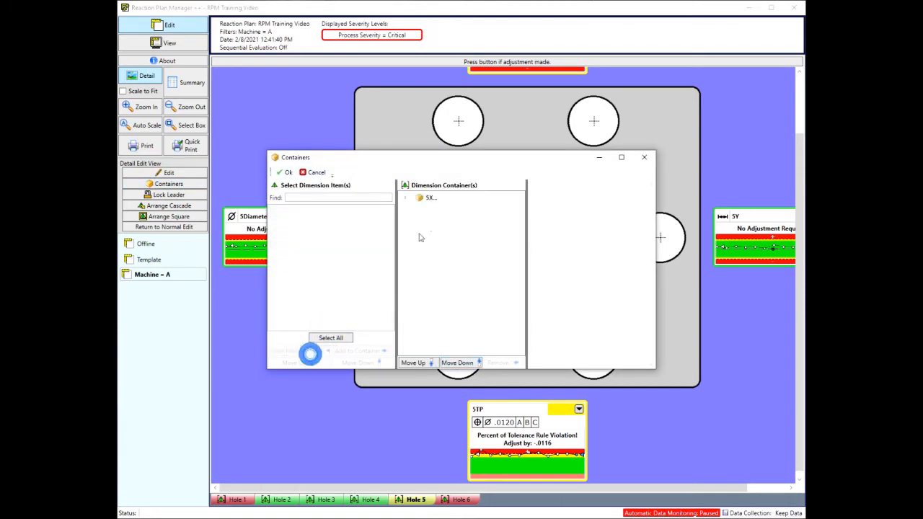
# Step: Name the container Hole 5 with the Position GD&T symbol, show its header, turn off vertical orientation, and accept the settings
pyautogui.click(432, 199)
pyautogui.click(601, 204)
pyautogui.moveTo(603, 203); pyautogui.dragTo(560, 198)
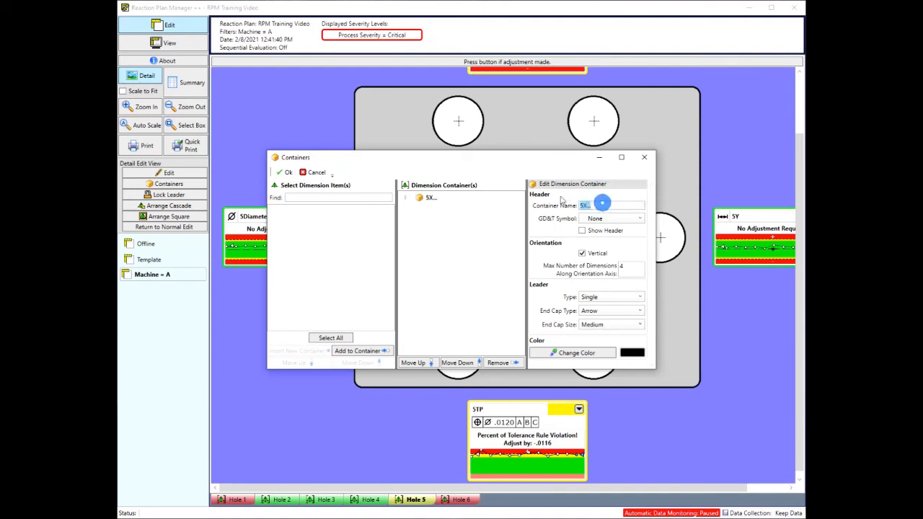
pyautogui.write('Hole 5')
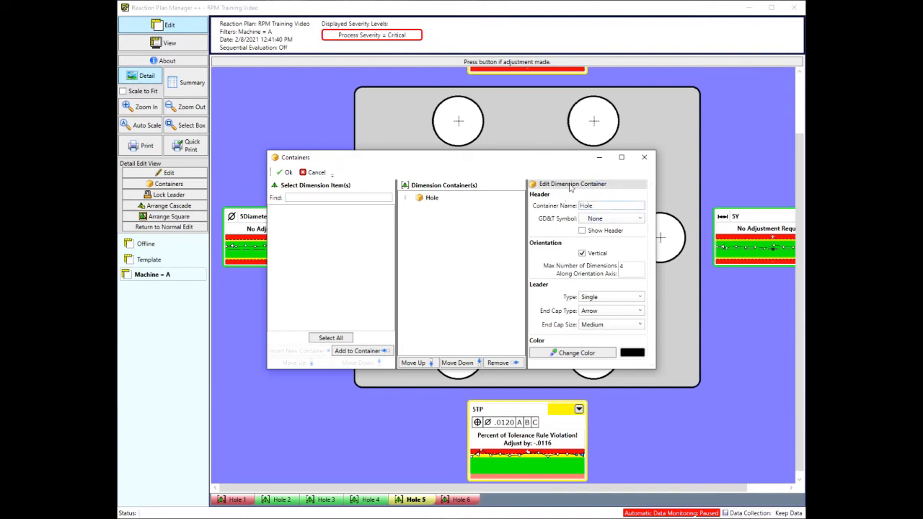
pyautogui.click(634, 220)
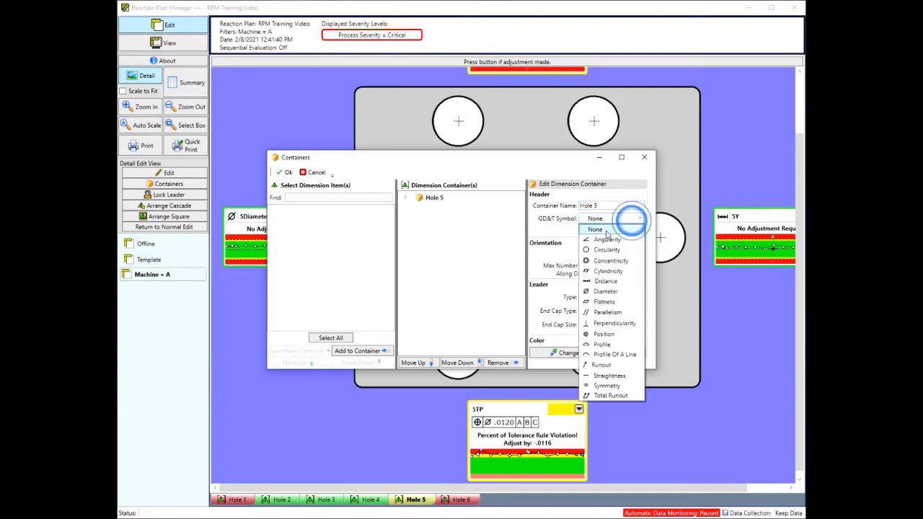
pyautogui.click(600, 334)
pyautogui.click(582, 231)
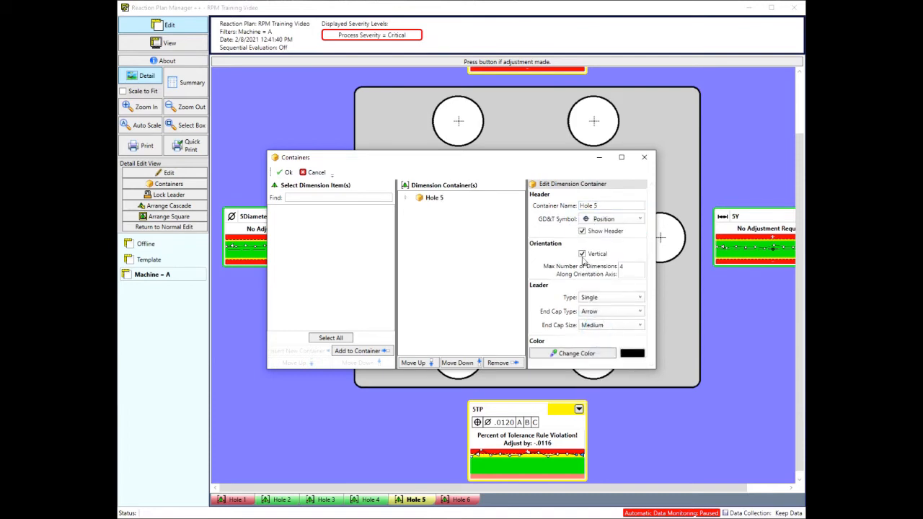
pyautogui.click(582, 254)
pyautogui.click(285, 173)
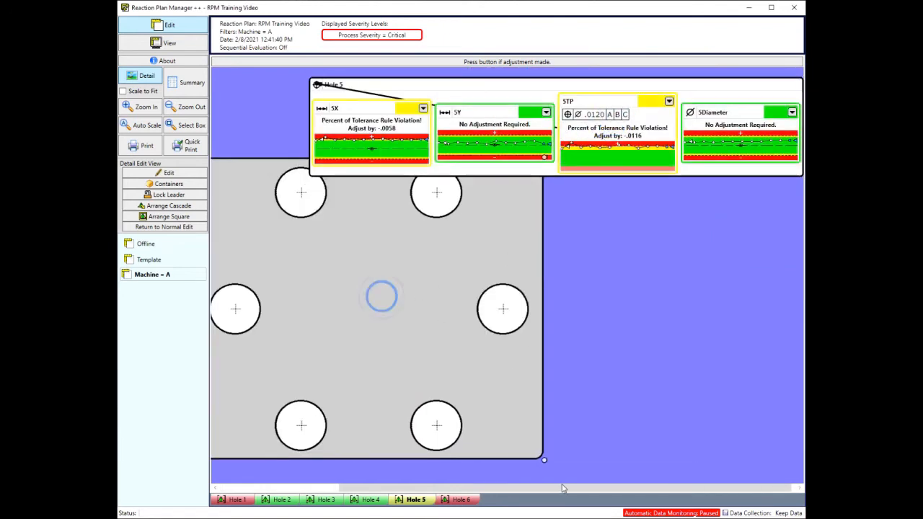
# Step: Arrange the Hole 5 container below the plate picture and point its leader arrow at the lower-left hole
pyautogui.moveTo(545, 460); pyautogui.dragTo(595, 385)
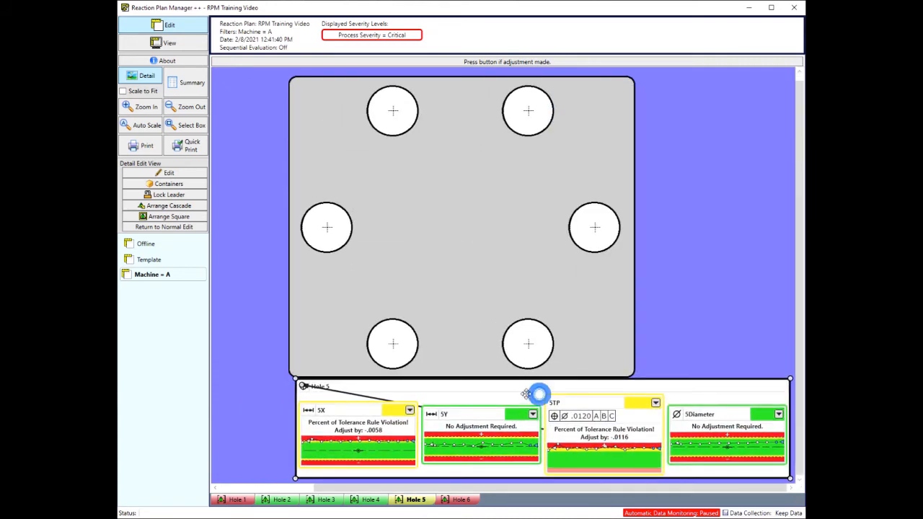
pyautogui.moveTo(304, 386); pyautogui.dragTo(424, 342)
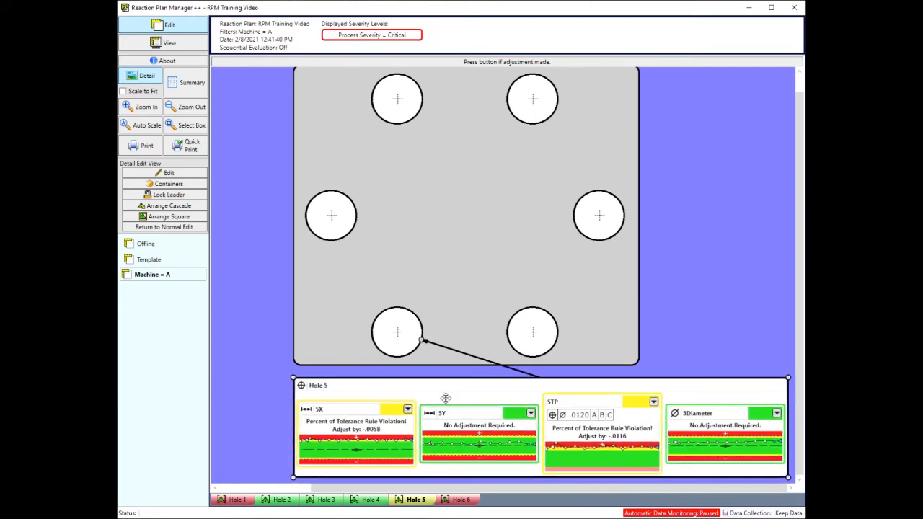
# Step: Lock the leader to the plate picture and reposition the Hole 5 container farther left relative to the plate
pyautogui.click(163, 196)
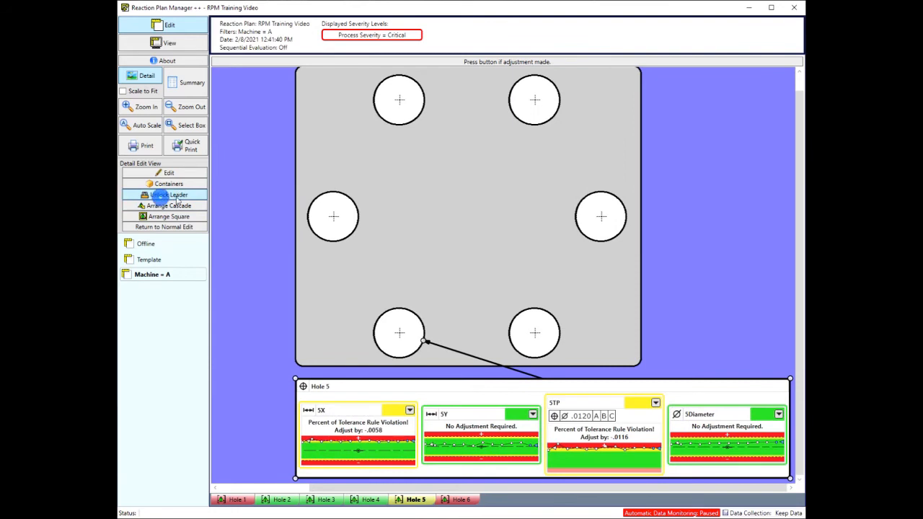
pyautogui.moveTo(442, 395); pyautogui.dragTo(370, 394)
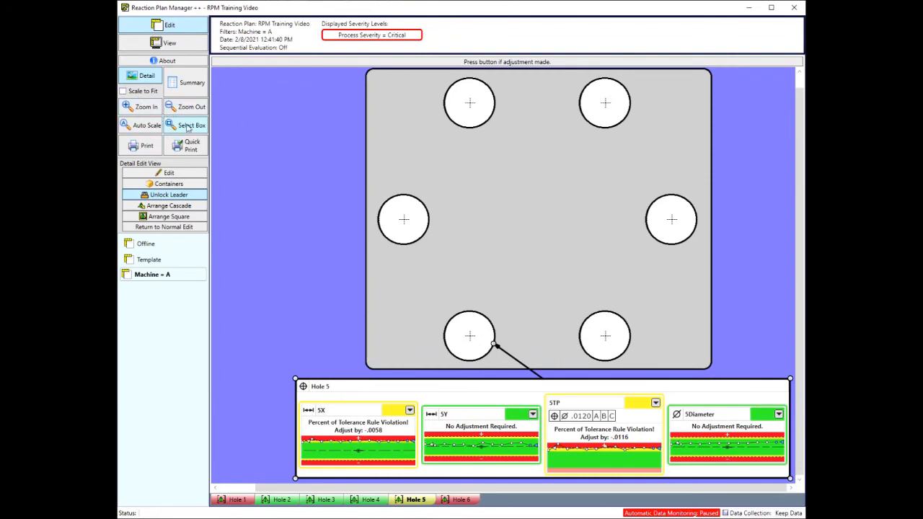
pyautogui.scroll(1, 495, 290)
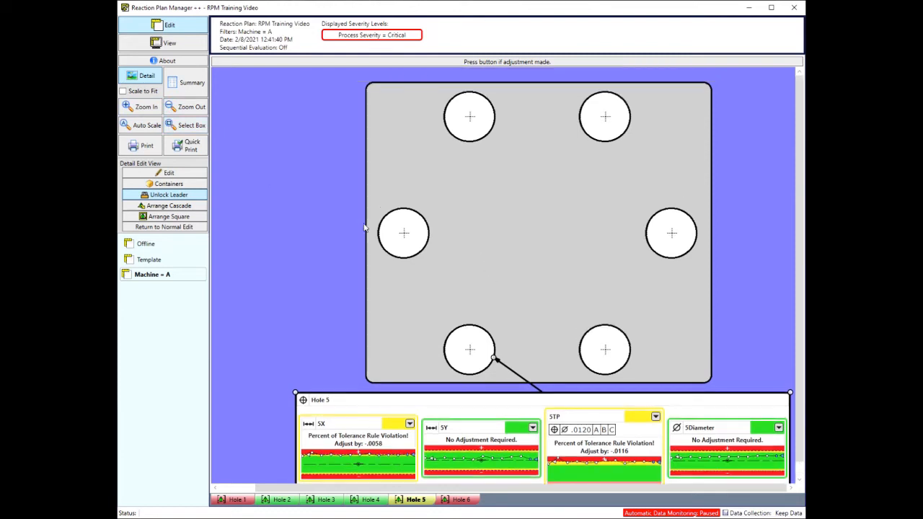
# Step: Zoom in and out on the Hole 5 detail view, and auto-scale it to fit
pyautogui.click(147, 109)
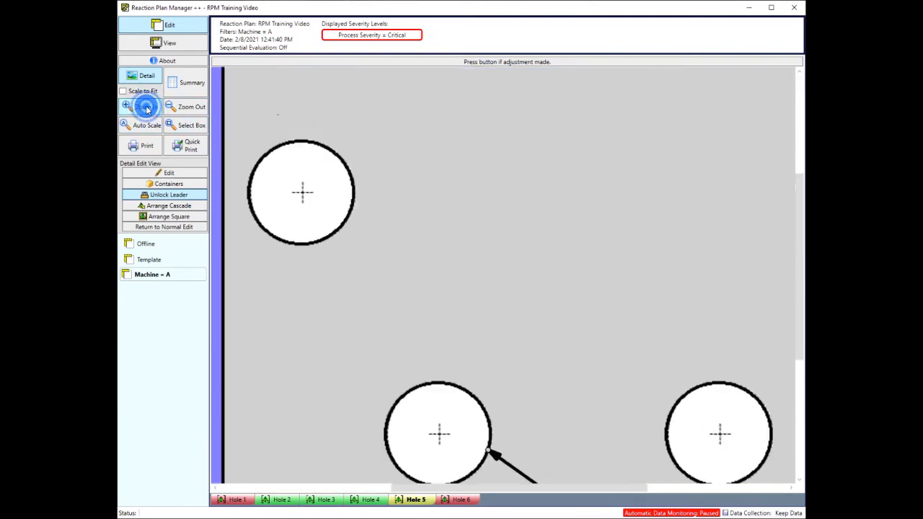
pyautogui.click(179, 108)
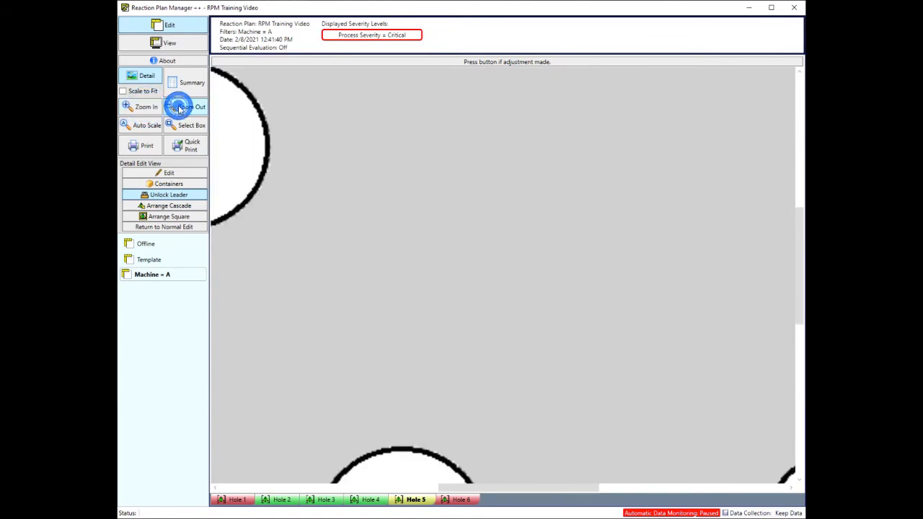
pyautogui.click(179, 110)
pyautogui.click(179, 109)
pyautogui.click(180, 110)
pyautogui.click(180, 110)
pyautogui.click(181, 109)
pyautogui.click(180, 110)
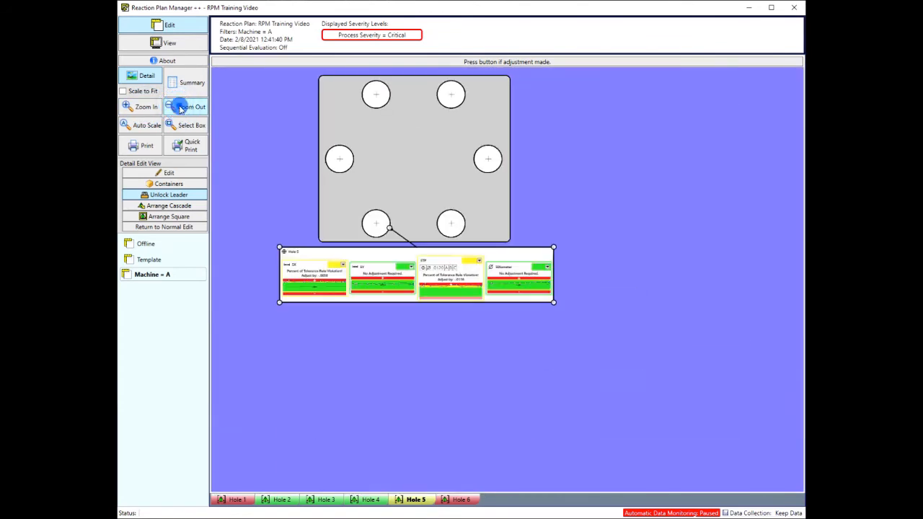
pyautogui.click(181, 110)
pyautogui.click(181, 110)
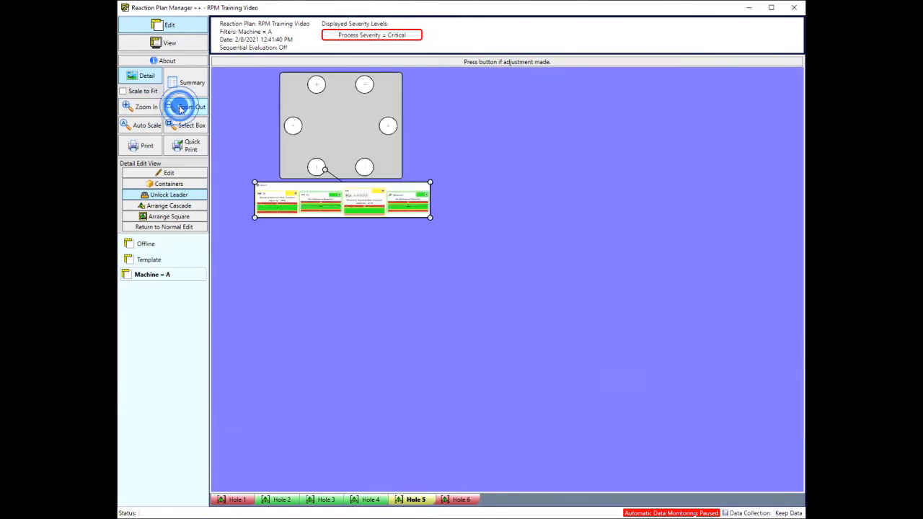
pyautogui.click(147, 125)
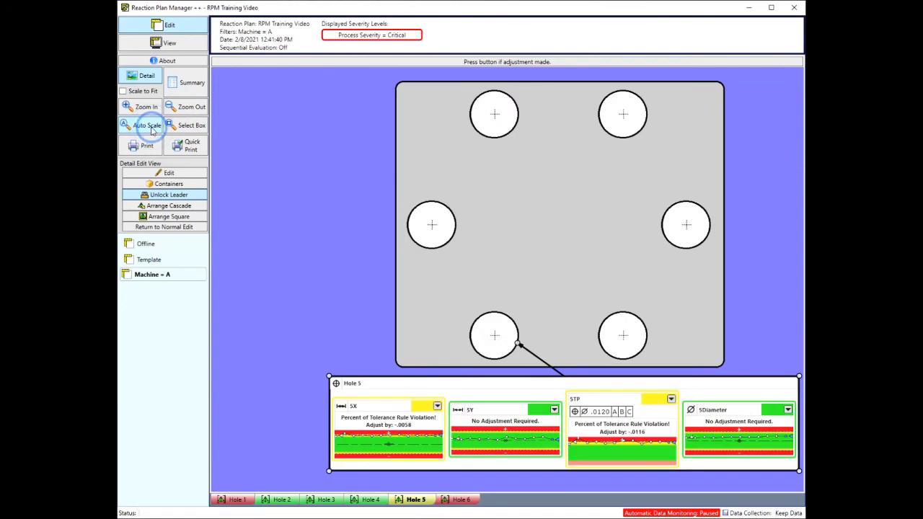
# Step: Magnify a boxed area of the Hole 5 container around the 5Y dimension, and restore the auto-scaled view
pyautogui.click(190, 126)
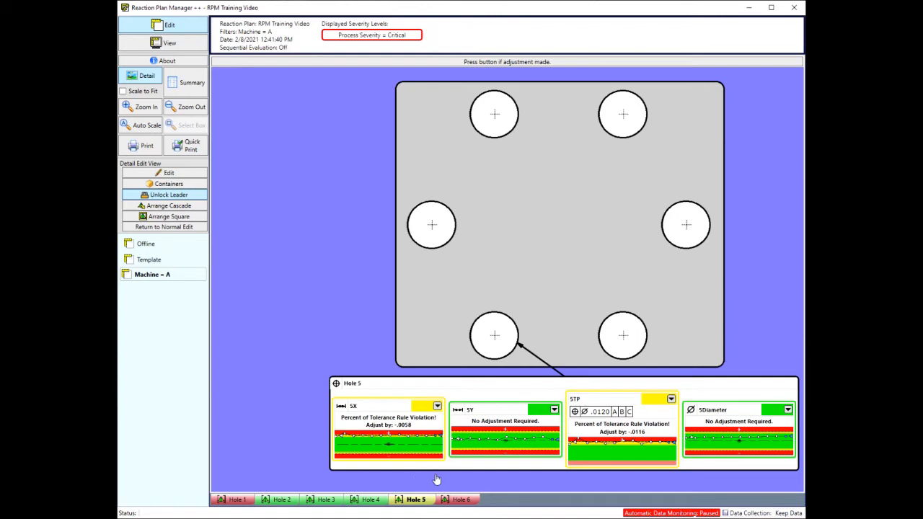
pyautogui.moveTo(319, 361); pyautogui.dragTo(551, 500)
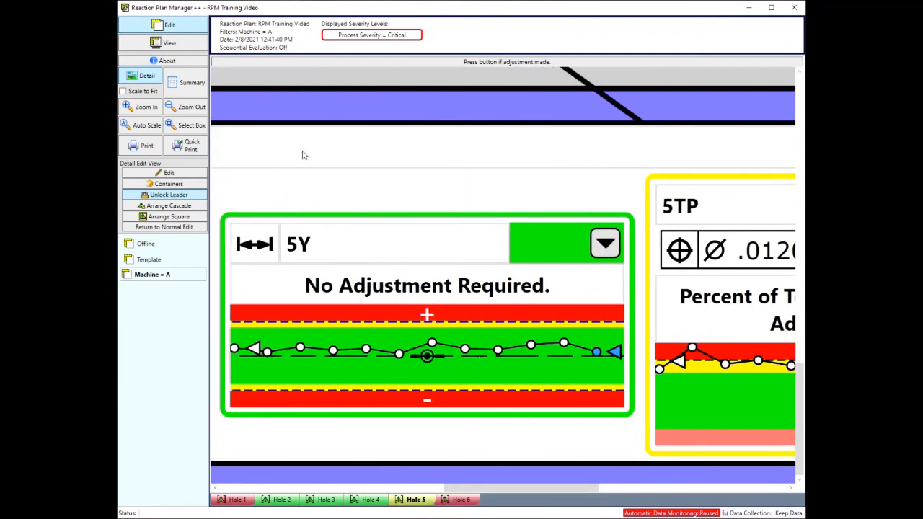
pyautogui.click(147, 127)
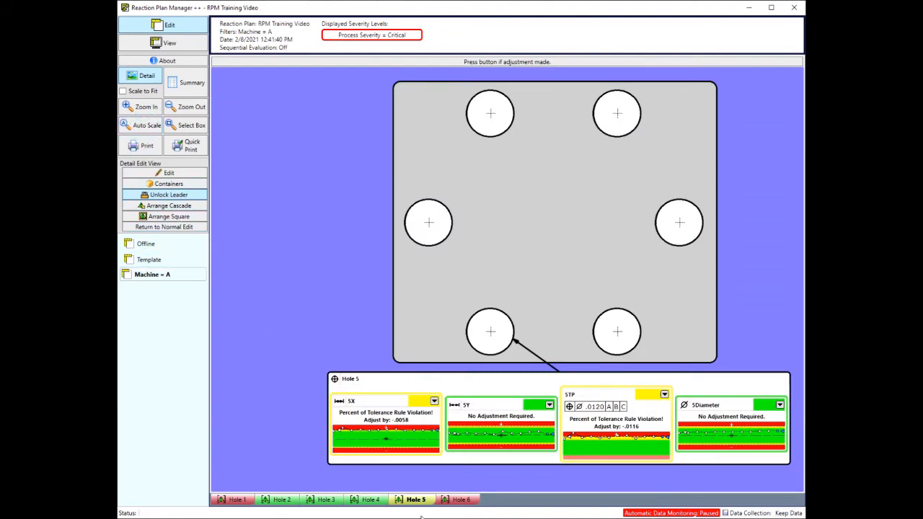
# Step: Switch to the Hole 6 group and shift its plate picture slightly right and down
pyautogui.click(461, 501)
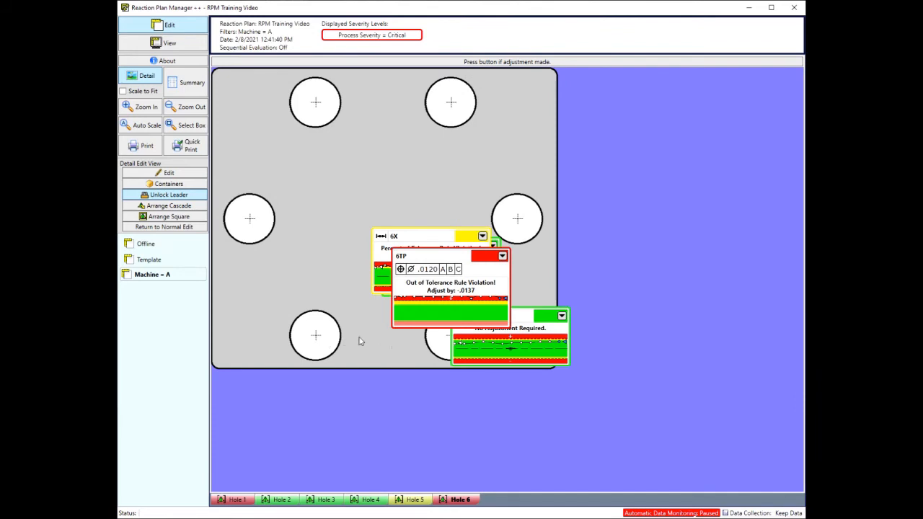
pyautogui.click(391, 348)
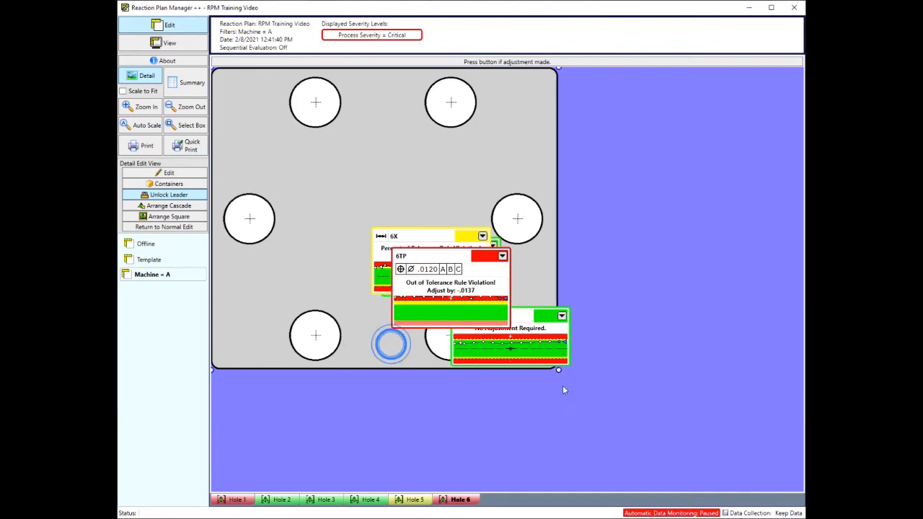
pyautogui.moveTo(558, 370); pyautogui.dragTo(600, 386)
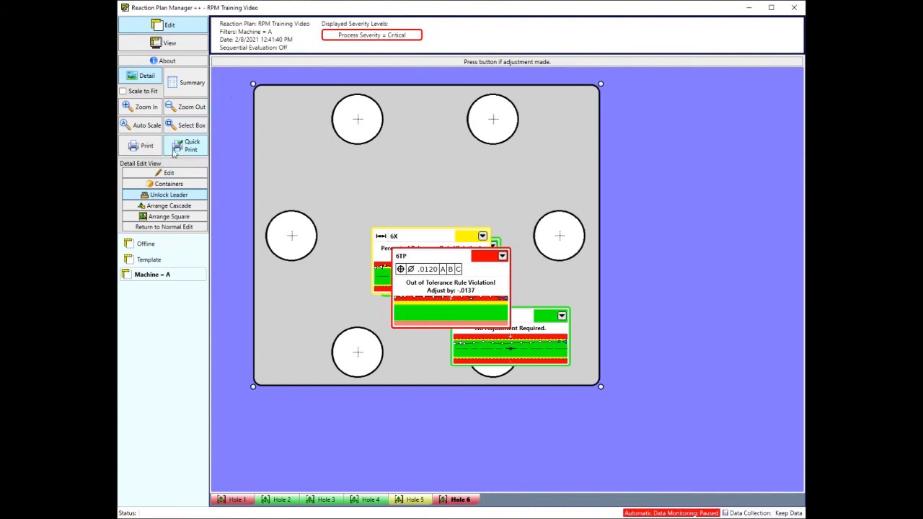
# Step: Create a container holding all the Hole 6 dimensions: 6X, 6Y, 6TP and 6Diameter
pyautogui.click(158, 184)
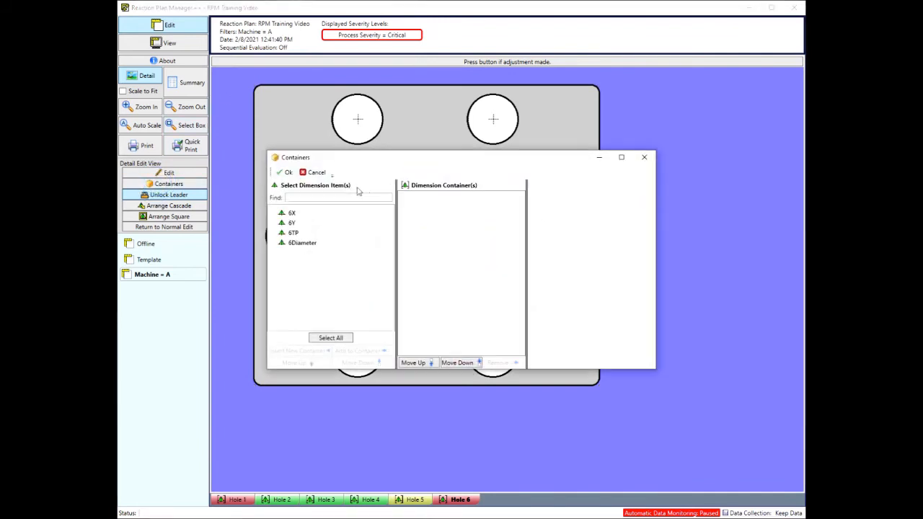
pyautogui.click(330, 338)
pyautogui.click(306, 350)
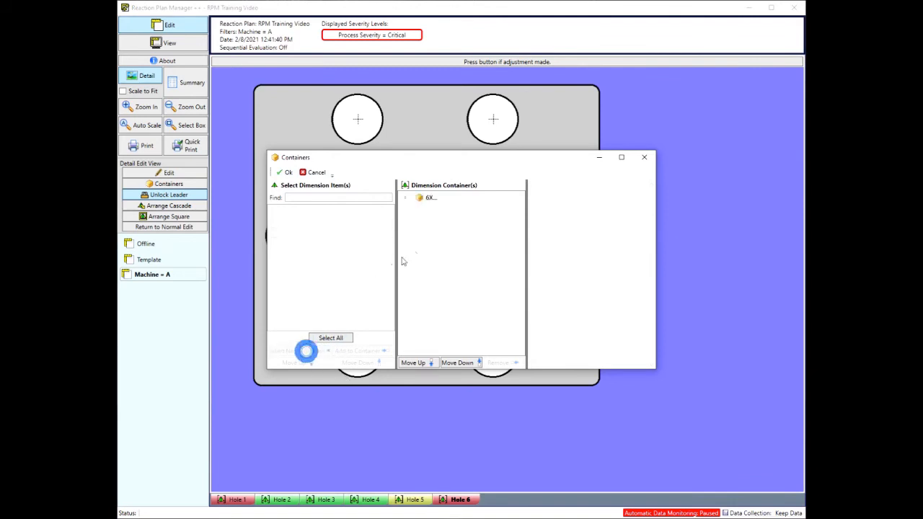
# Step: Name the container Hole 6 with the Position GD&T symbol, show its header, turn off vertical orientation, and accept the settings
pyautogui.click(422, 197)
pyautogui.click(609, 206)
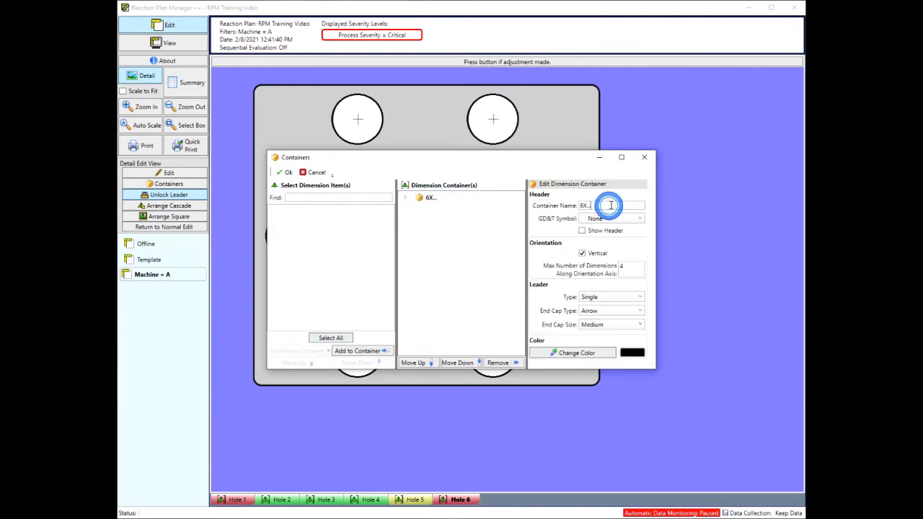
pyautogui.write('Hole 6')
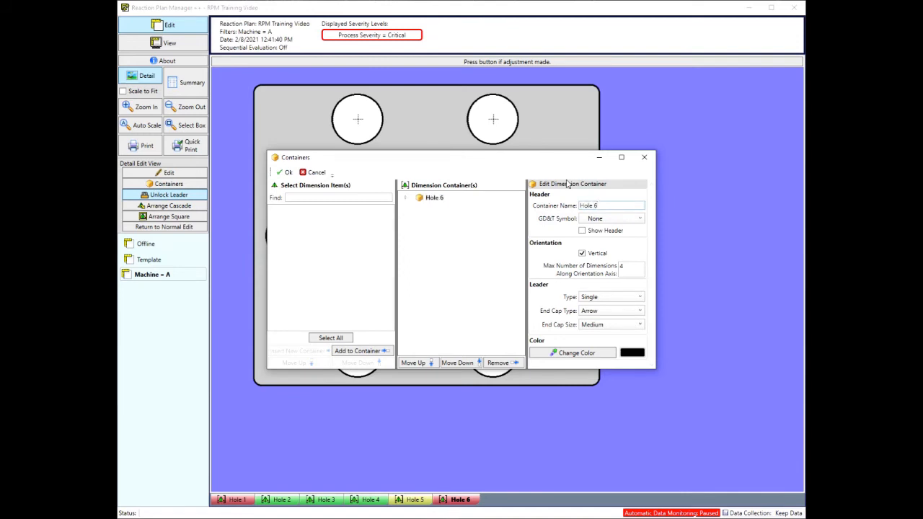
pyautogui.click(599, 219)
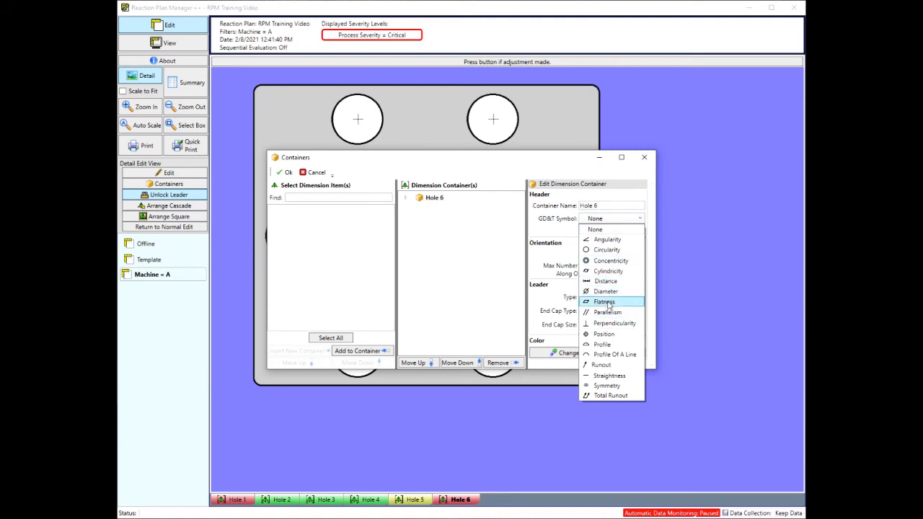
pyautogui.click(602, 334)
pyautogui.click(585, 232)
pyautogui.click(582, 254)
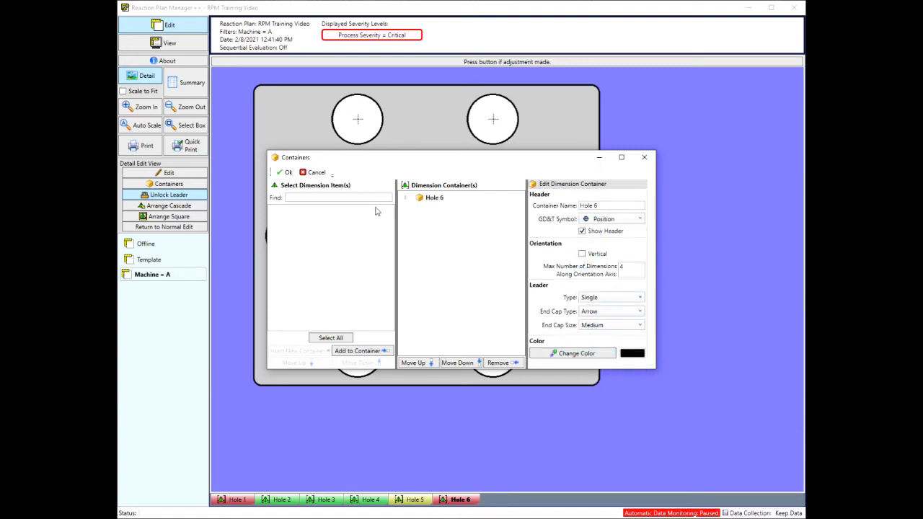
pyautogui.click(284, 172)
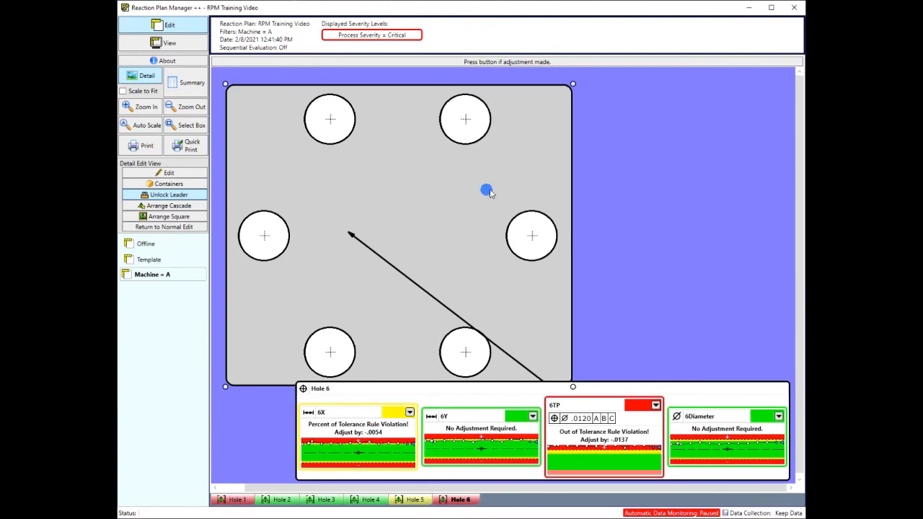
# Step: Place the Hole 6 container below the plate picture and point its leader arrow at the lower-right hole
pyautogui.moveTo(641, 384); pyautogui.dragTo(625, 407)
pyautogui.scroll(-1, 634, 269)
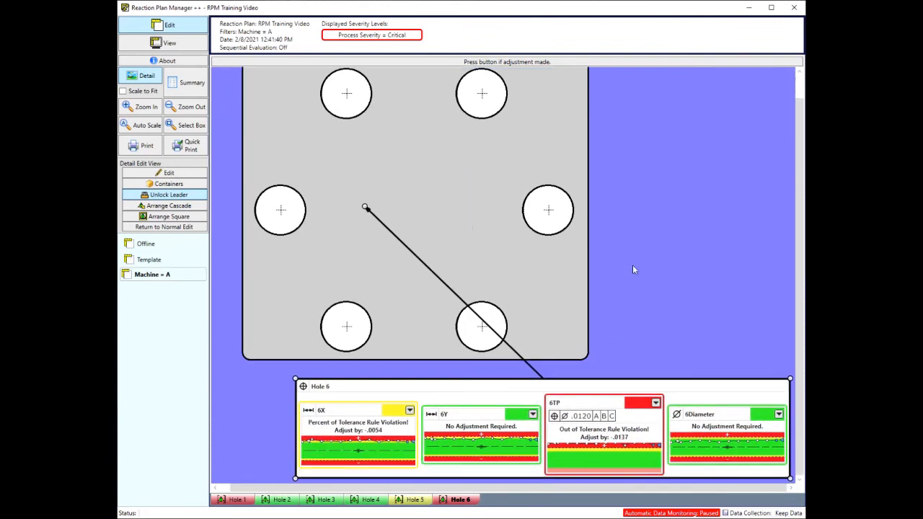
pyautogui.moveTo(365, 207); pyautogui.dragTo(508, 342)
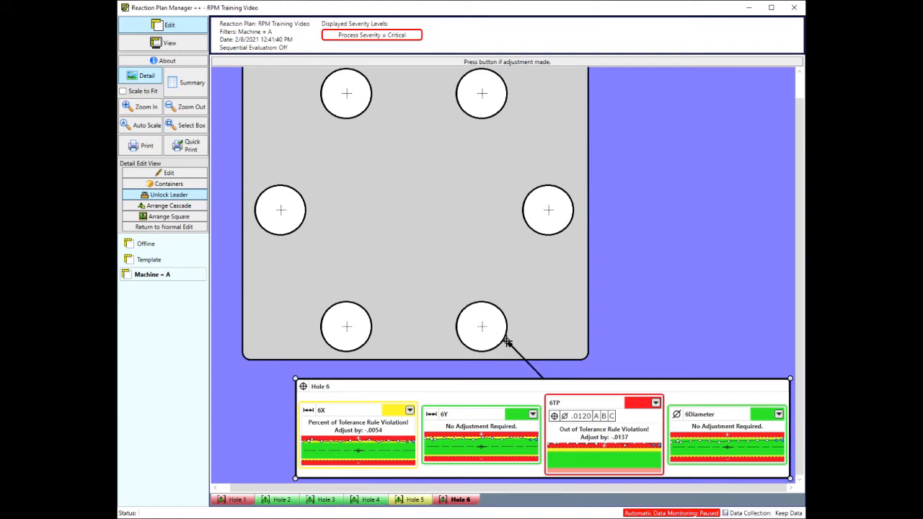
# Step: Return to normal editing and examine the settings of the Hole 6 group and its dimension container
pyautogui.click(164, 229)
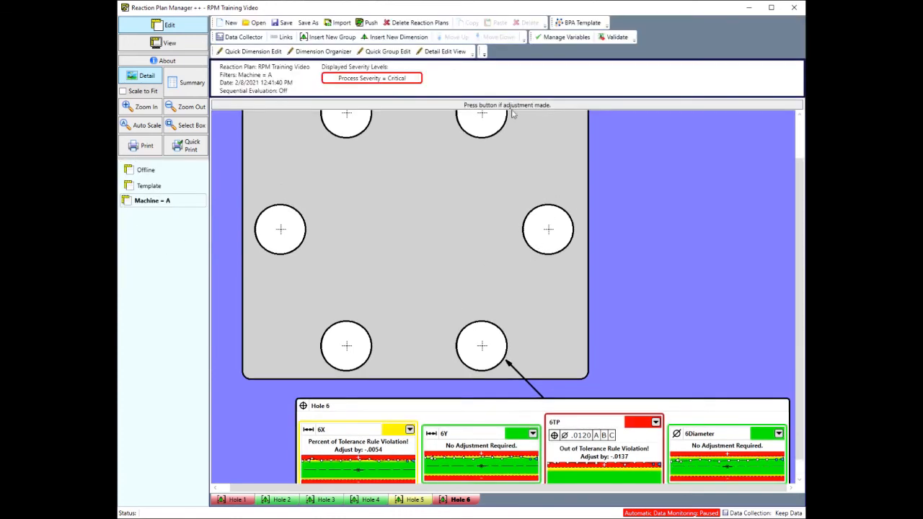
pyautogui.click(383, 199)
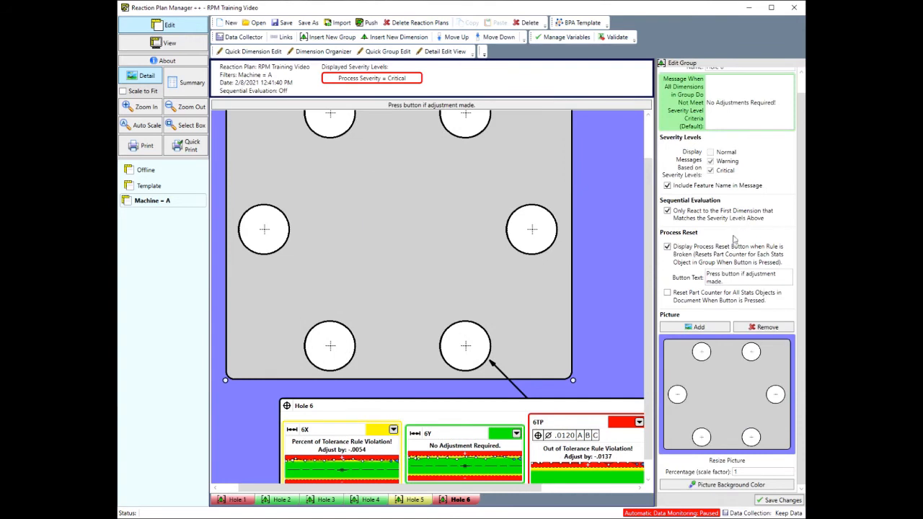
pyautogui.scroll(-1, 497, 289)
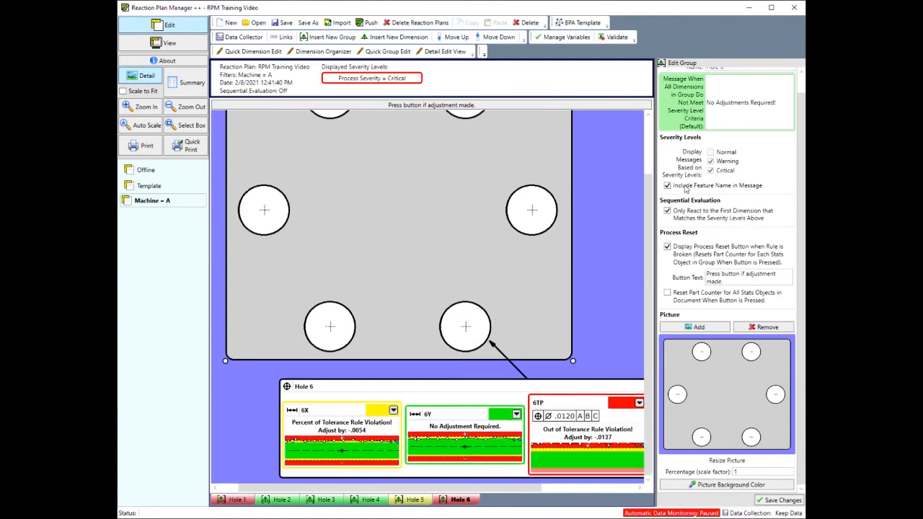
pyautogui.click(339, 399)
pyautogui.scroll(4, 579, 297)
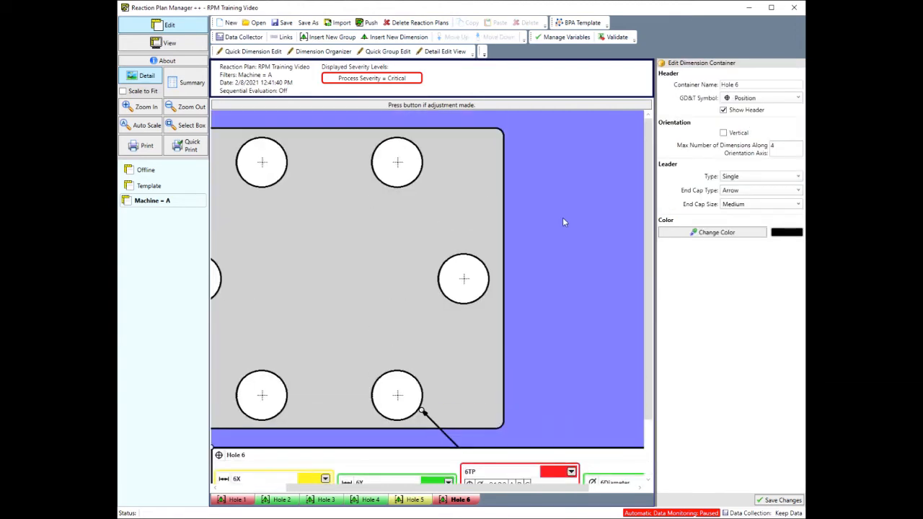
pyautogui.scroll(-4, 624, 280)
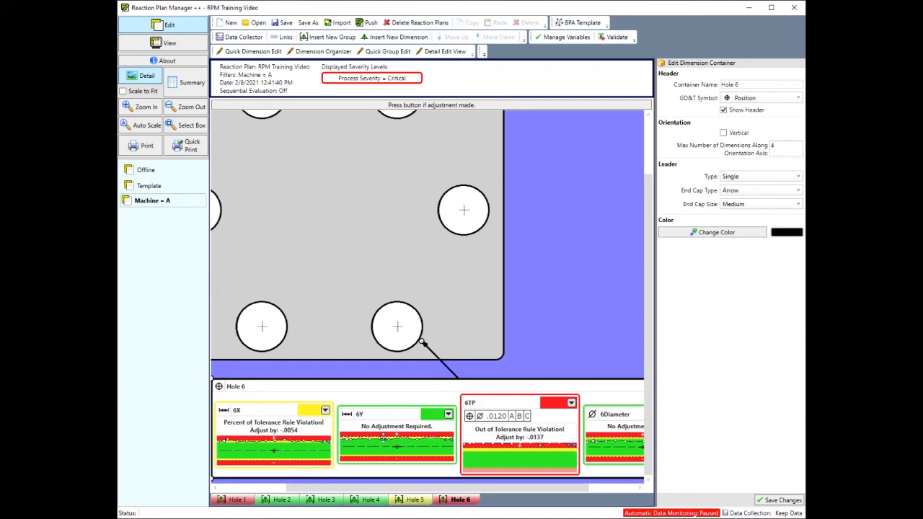
# Step: Reopen the detail edit view, check the Hole 6 group's list of editable items, and return to normal editing
pyautogui.click(442, 51)
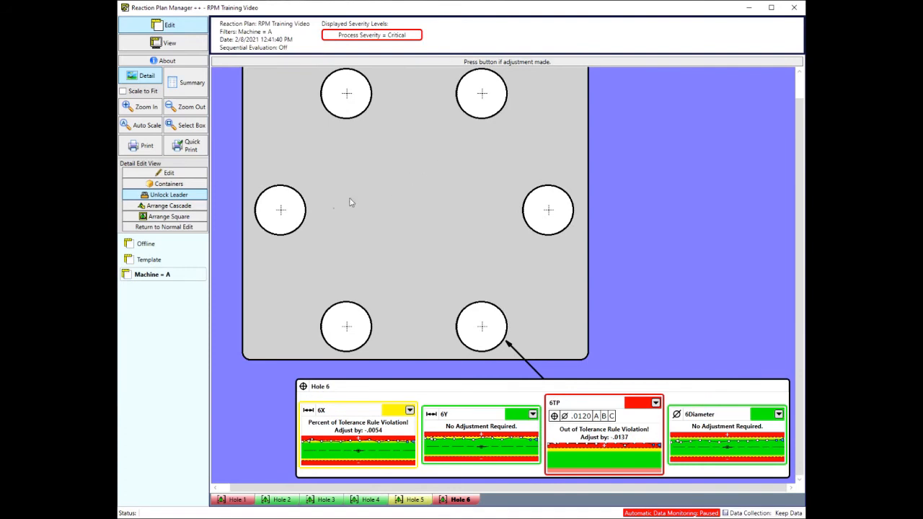
pyautogui.click(170, 174)
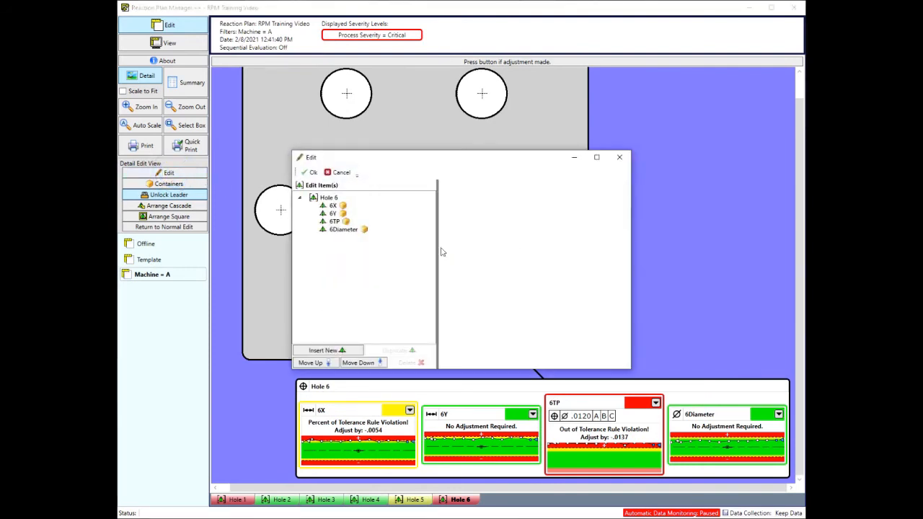
pyautogui.click(619, 157)
pyautogui.click(179, 231)
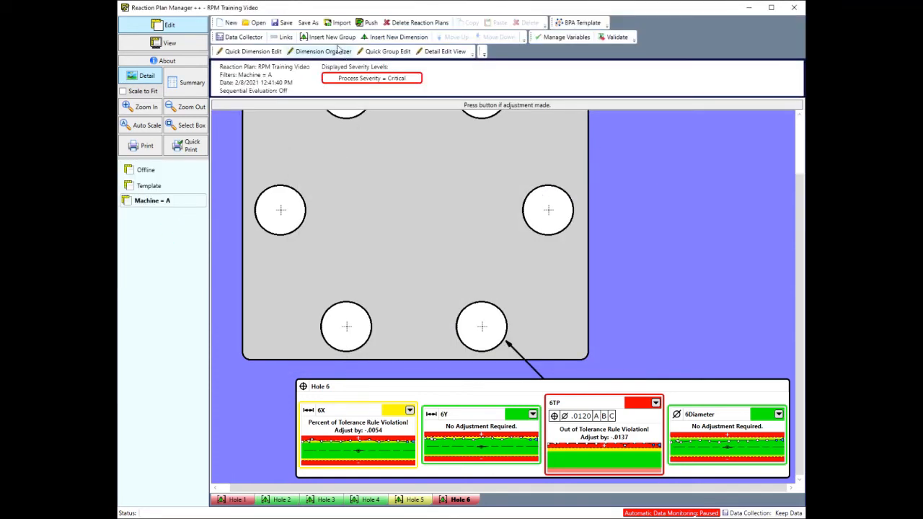
# Step: Save the reaction plan and switch it to viewing mode
pyautogui.click(283, 24)
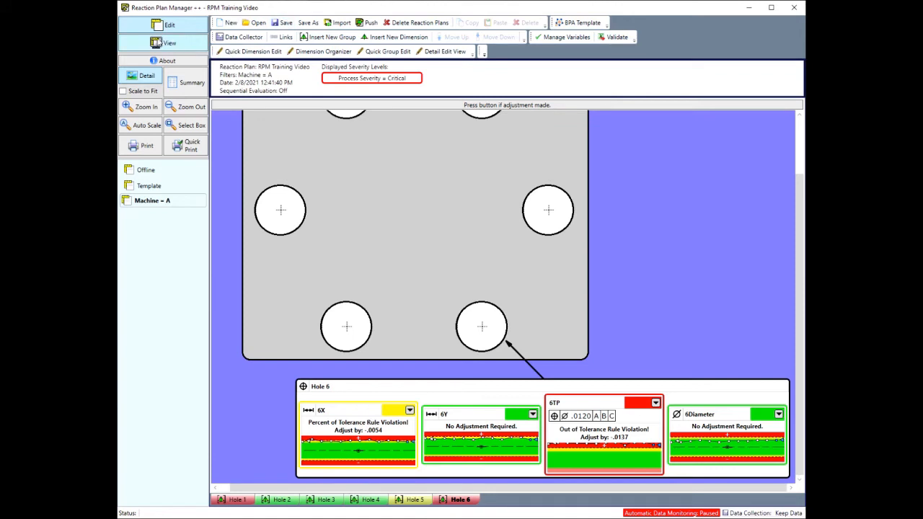
pyautogui.click(393, 302)
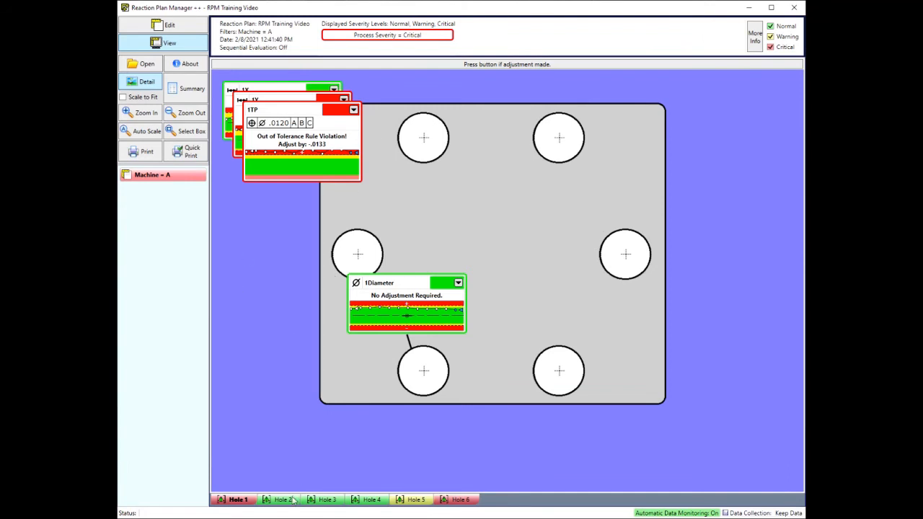
# Step: Review the detail views of the Hole 2 to Hole 6 groups and return to the Hole 1 group
pyautogui.click(284, 499)
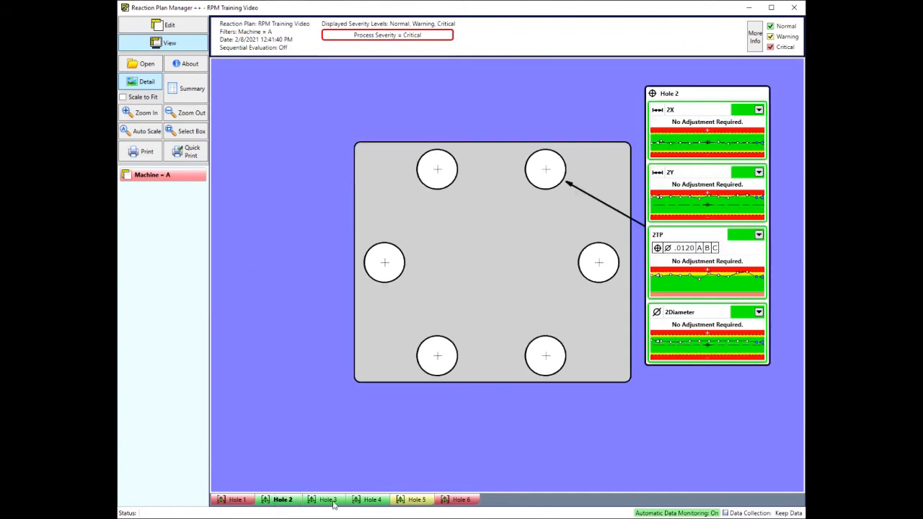
pyautogui.click(333, 502)
pyautogui.click(372, 501)
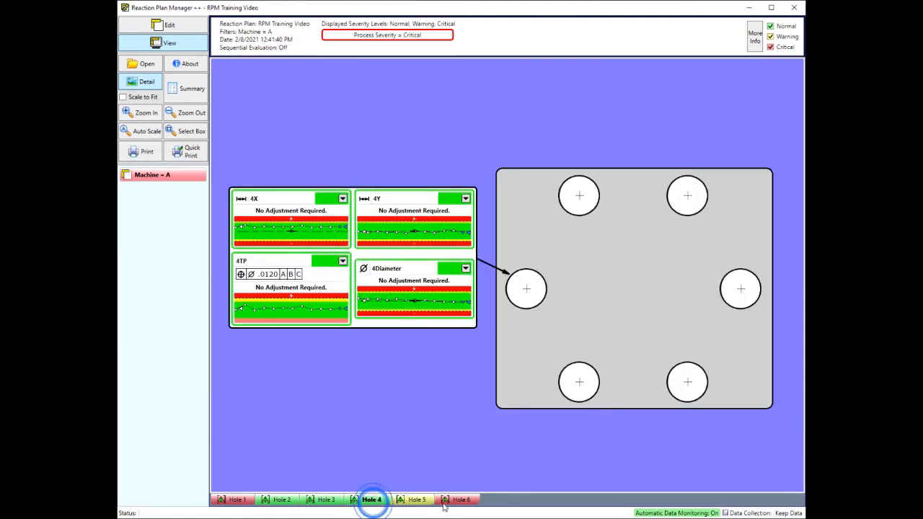
pyautogui.click(418, 501)
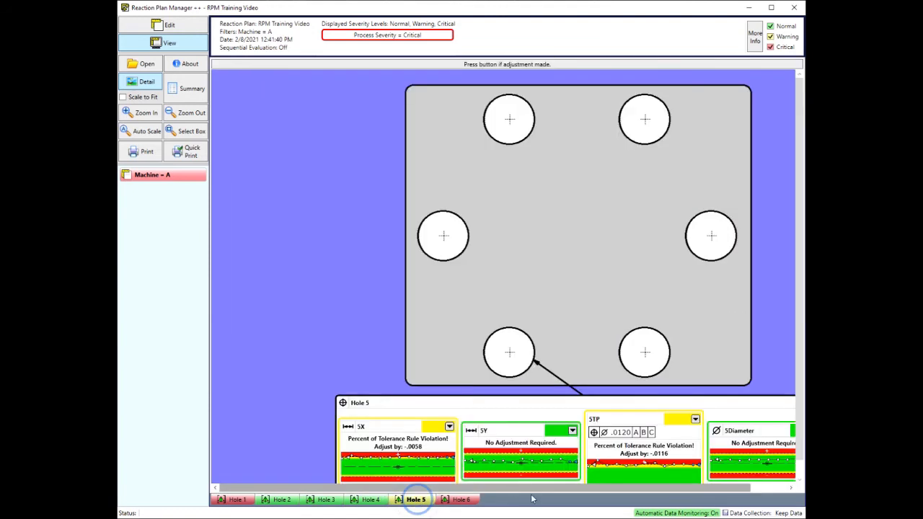
pyautogui.click(454, 502)
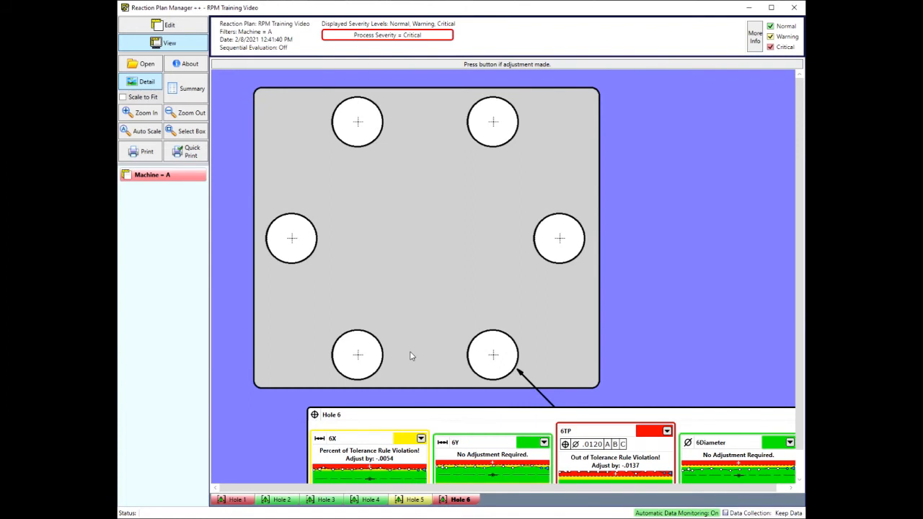
pyautogui.scroll(-1, 389, 451)
pyautogui.click(412, 502)
pyautogui.click(372, 502)
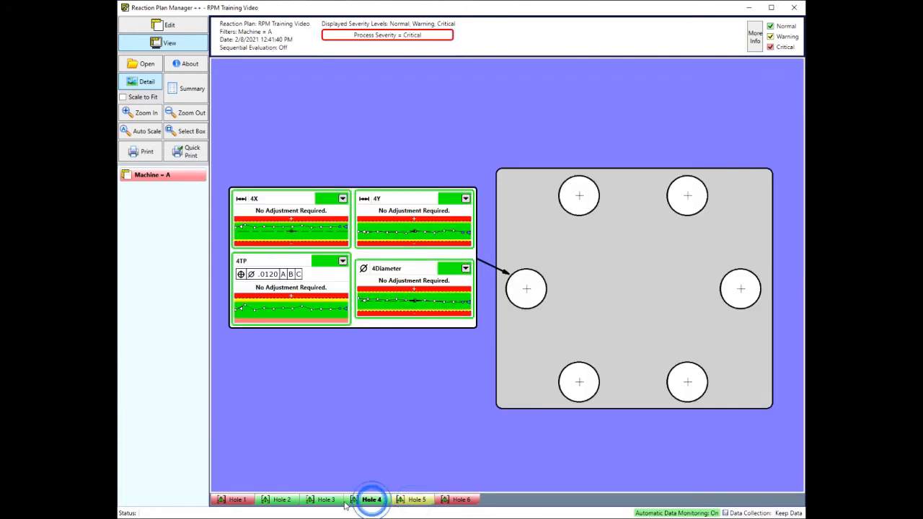
pyautogui.click(329, 503)
pyautogui.click(295, 504)
pyautogui.click(237, 500)
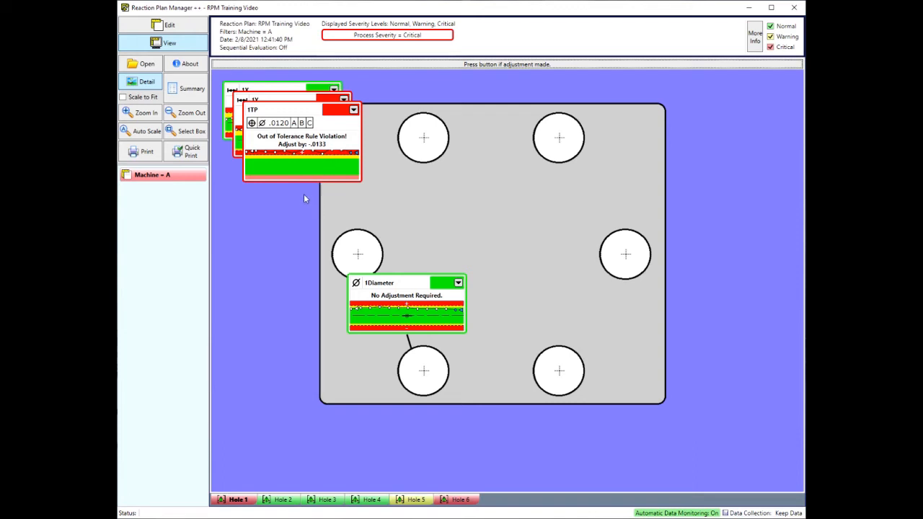
# Step: Switch the reaction plan to editing mode, look over the group summary, and return to the detail view
pyautogui.click(182, 27)
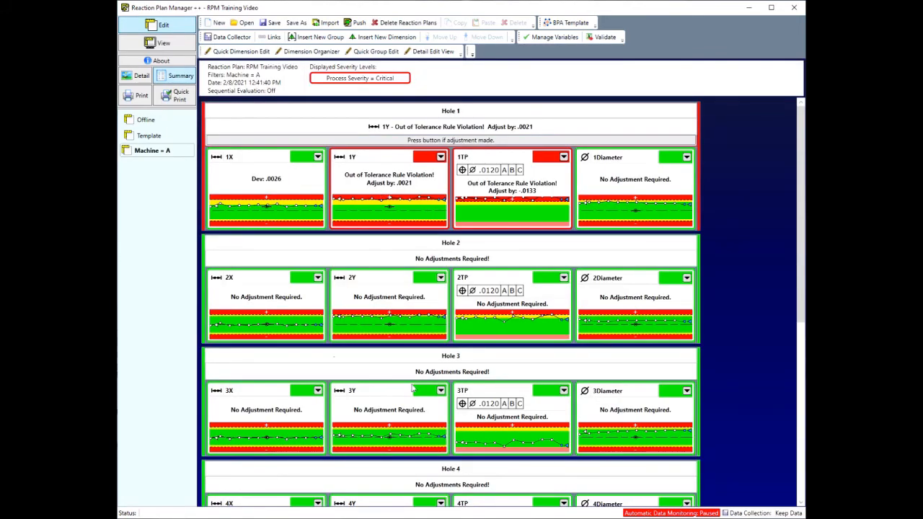
pyautogui.scroll(-1, 466, 394)
pyautogui.scroll(1, 464, 390)
pyautogui.click(135, 77)
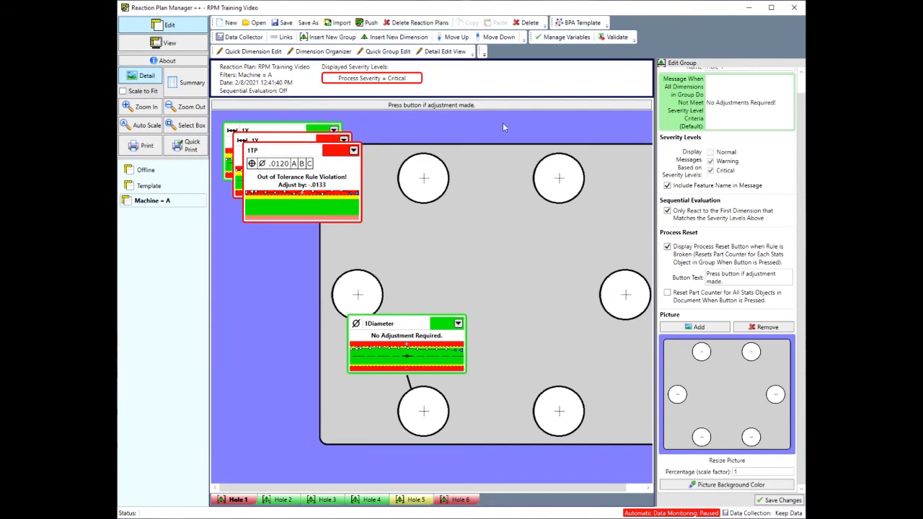
# Step: Remove the Hole 6, Hole 5, Hole 4, Hole 3 and Hole 2 groups in the Dimension Organizer
pyautogui.click(323, 54)
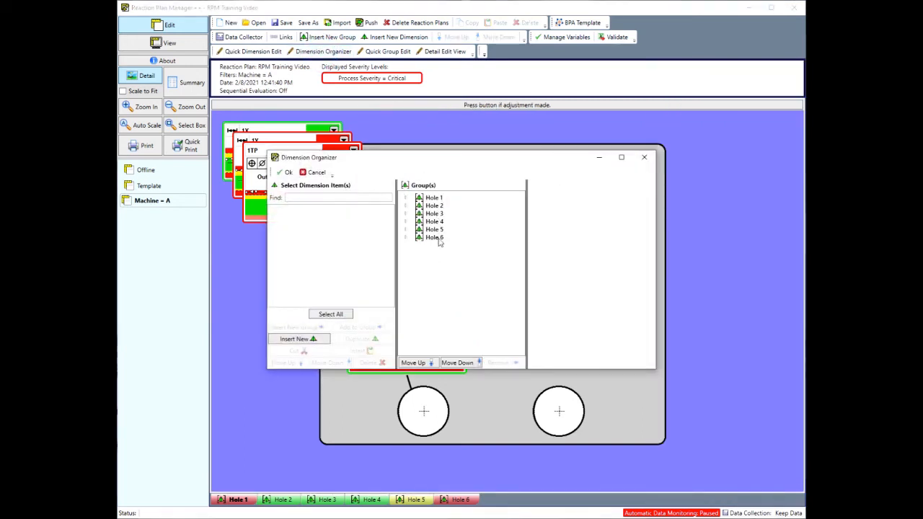
pyautogui.click(434, 238)
pyautogui.click(505, 363)
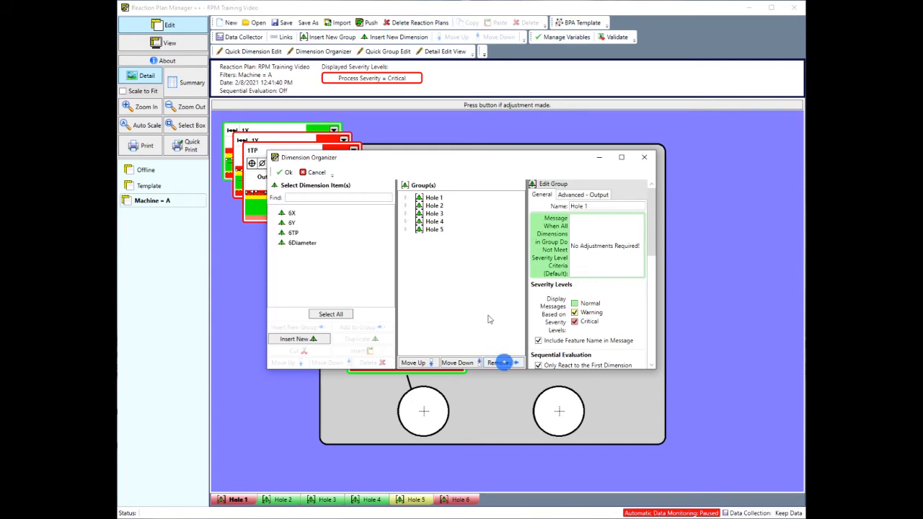
pyautogui.click(499, 363)
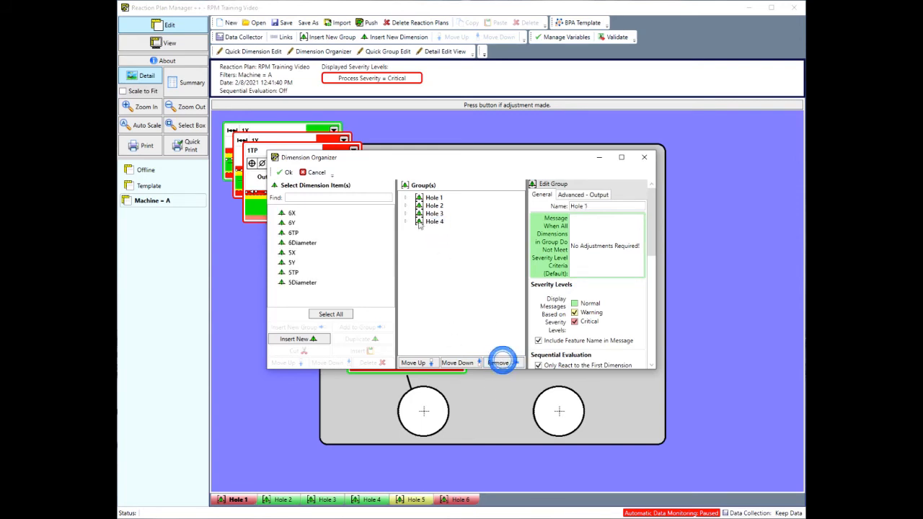
pyautogui.click(503, 363)
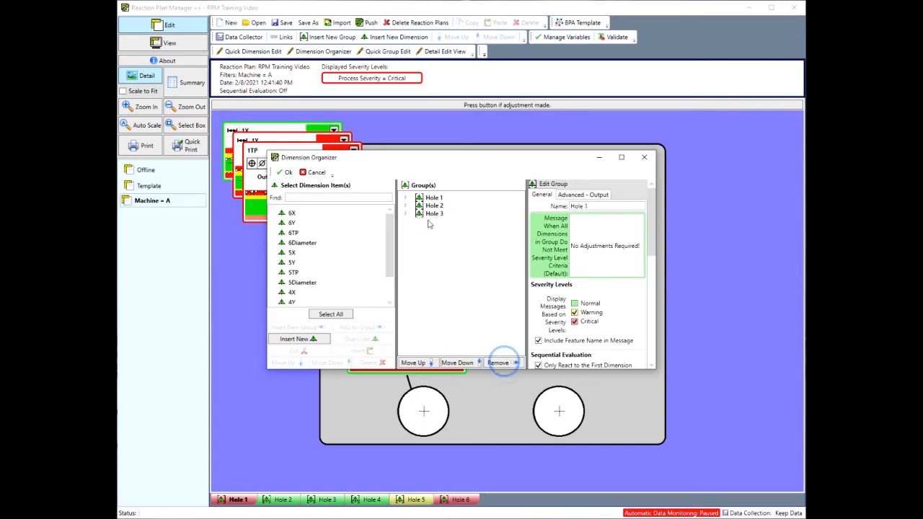
pyautogui.click(503, 363)
pyautogui.click(434, 205)
pyautogui.click(499, 363)
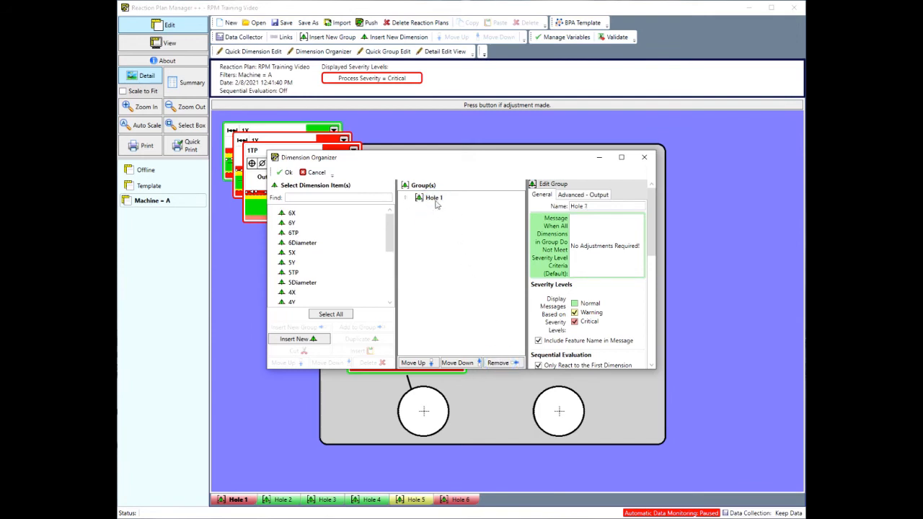
# Step: Expand the Hole 1 group to list its dimensions and rename the group as Hole Pattern
pyautogui.click(594, 205)
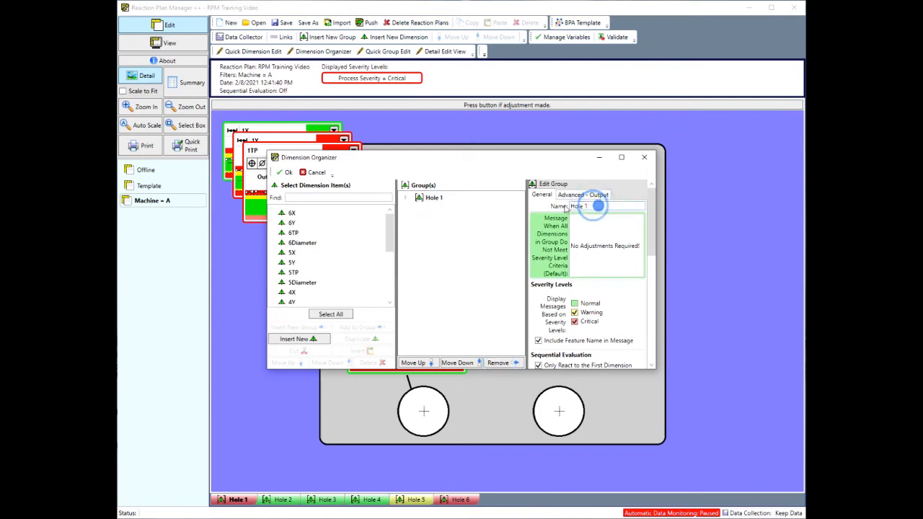
pyautogui.click(406, 197)
pyautogui.doubleClick(586, 206)
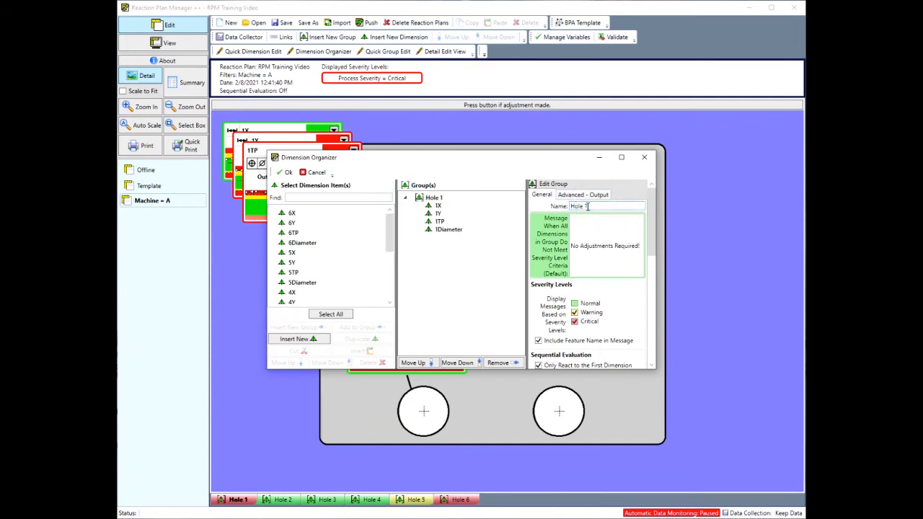
pyautogui.moveTo(587, 206); pyautogui.dragTo(556, 215)
pyautogui.write('6')
pyautogui.press('BackSpace')
pyautogui.press('BackSpace')
pyautogui.press('BackSpace')
pyautogui.press('BackSpace')
pyautogui.press('BackSpace')
pyautogui.press('BackSpace')
pyautogui.press('BackSpace')
pyautogui.press('BackSpace')
pyautogui.write('Pattern')
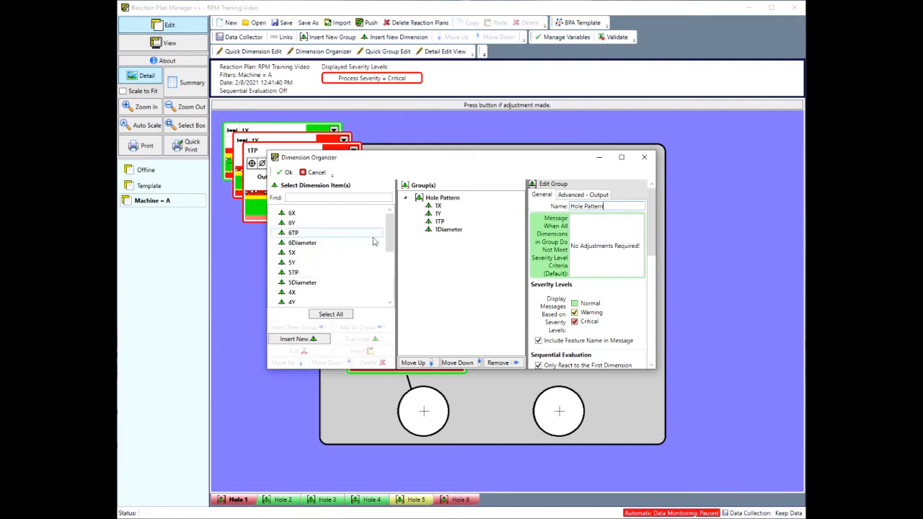
# Step: Find the ungrouped dimensions containing 2 and add 2X, 2Y, 2TP and 2Diameter to the Hole Pattern group
pyautogui.moveTo(389, 243)
pyautogui.mouseDown()
pyautogui.moveTo(389, 289)
pyautogui.moveTo(385, 227)
pyautogui.mouseUp()
pyautogui.click(336, 196)
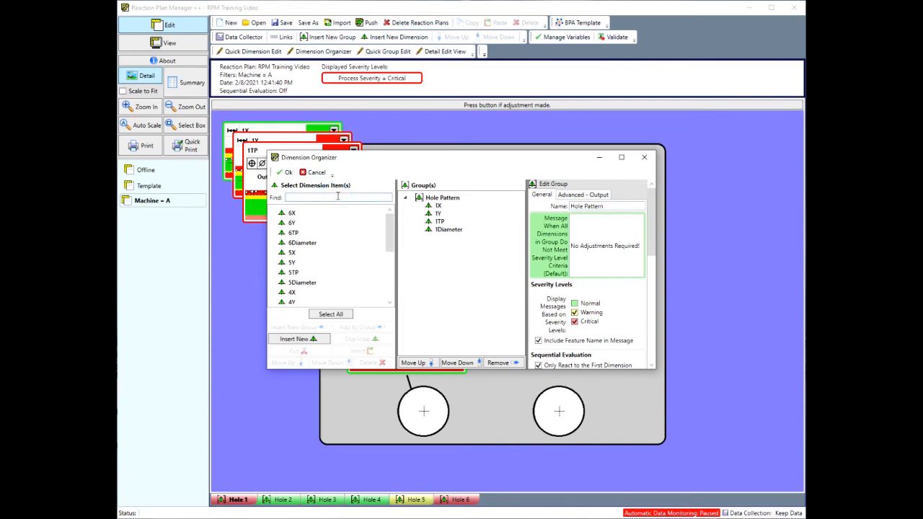
pyautogui.write('2')
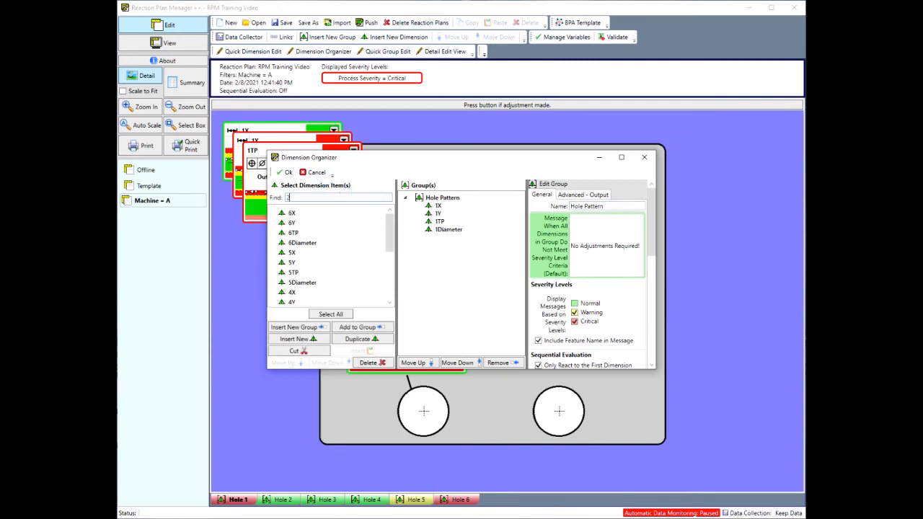
pyautogui.moveTo(389, 244); pyautogui.dragTo(388, 292)
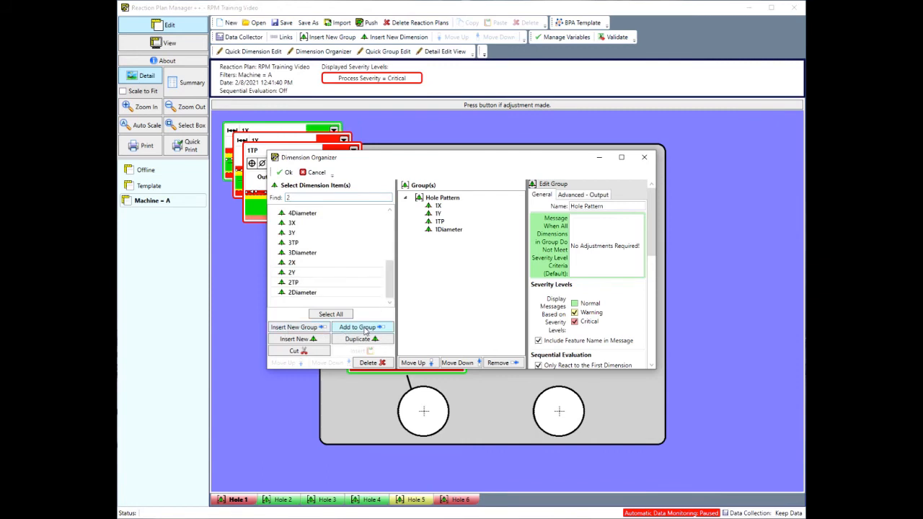
pyautogui.click(377, 328)
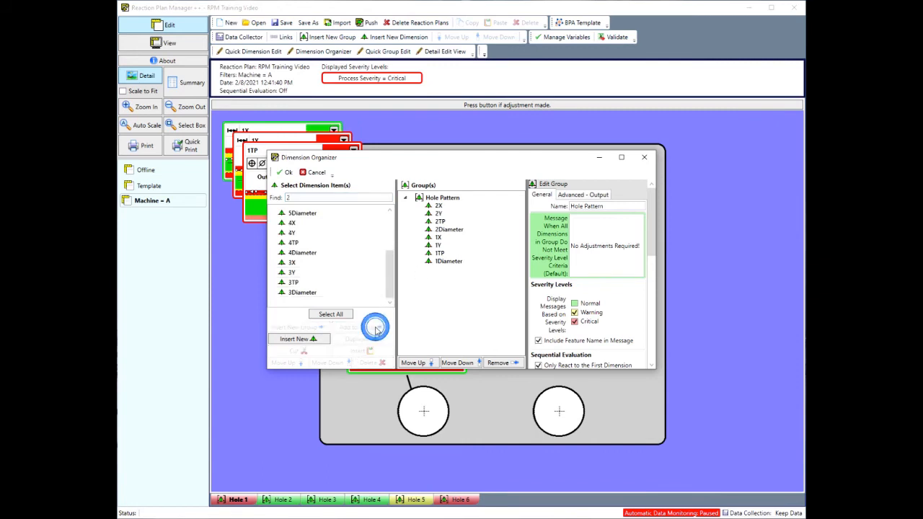
# Step: Find the dimensions of hole 3 and hole 4 by number and add both sets to the Hole Pattern group
pyautogui.moveTo(301, 197); pyautogui.dragTo(274, 200)
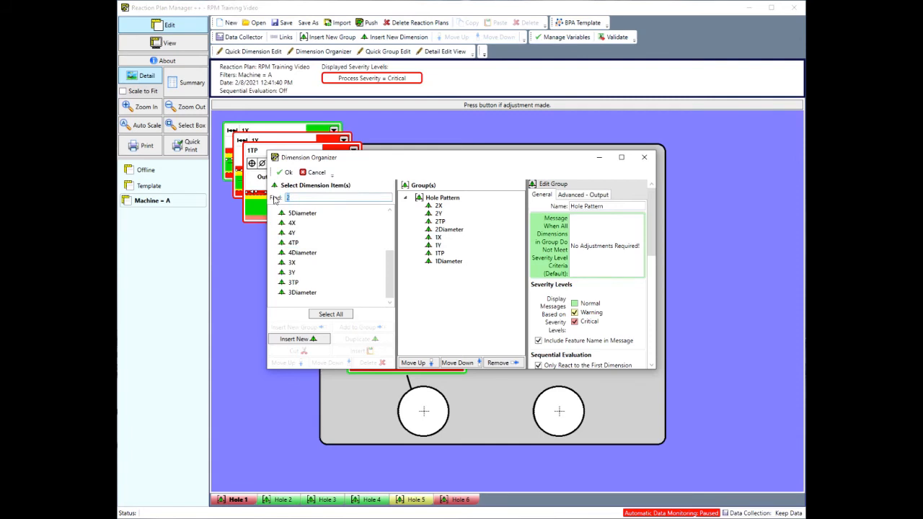
pyautogui.write('3')
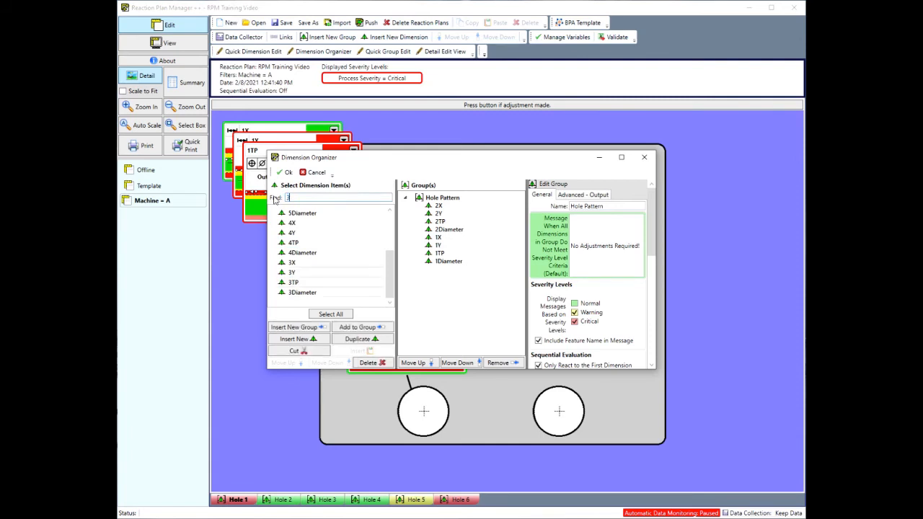
pyautogui.click(359, 327)
pyautogui.moveTo(300, 199); pyautogui.dragTo(287, 200)
pyautogui.write('4')
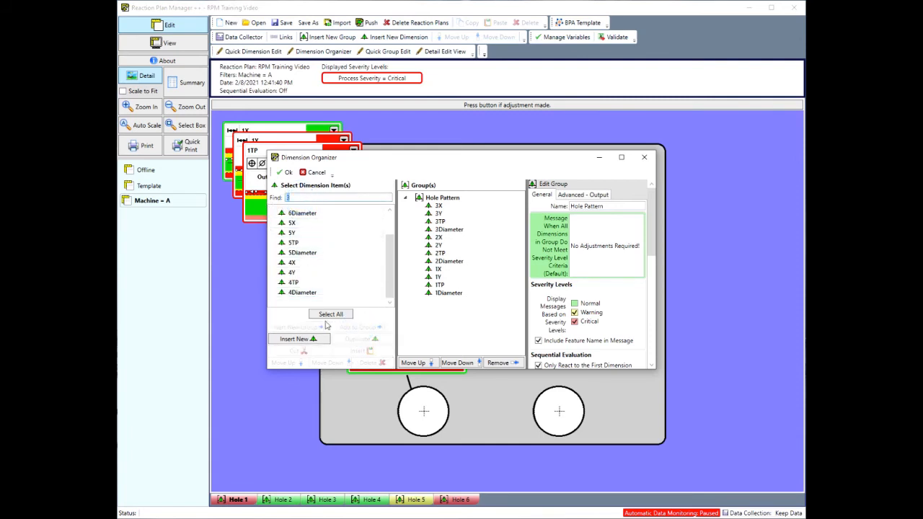
pyautogui.click(330, 314)
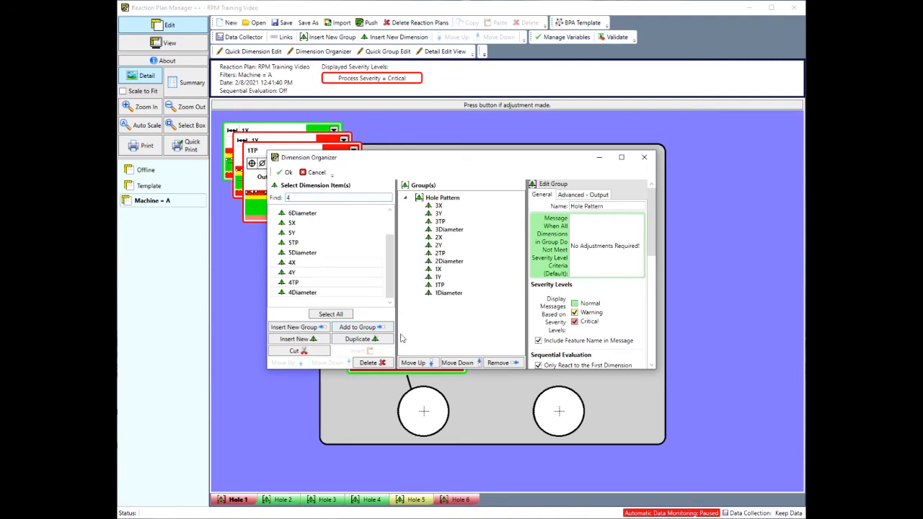
pyautogui.click(369, 328)
# Step: Add the hole 5 and hole 6 dimensions to the Hole Pattern group and accept the Dimension Organizer changes
pyautogui.moveTo(300, 200); pyautogui.dragTo(287, 200)
pyautogui.write('5')
pyautogui.click(330, 314)
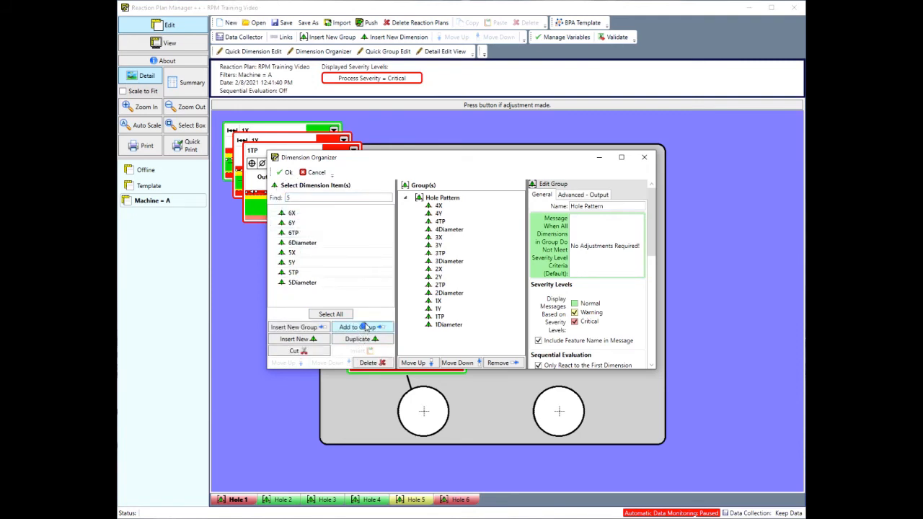
pyautogui.click(364, 328)
pyautogui.write('6')
pyautogui.click(330, 315)
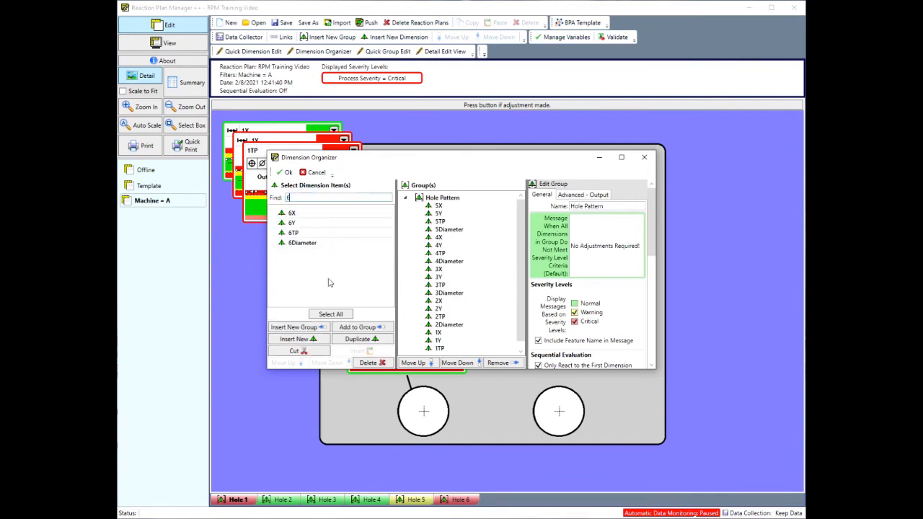
pyautogui.click(363, 330)
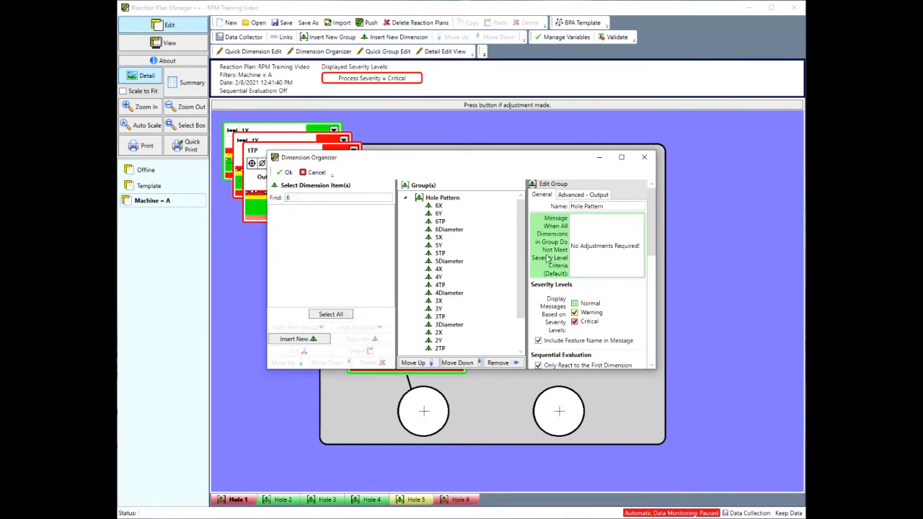
pyautogui.moveTo(525, 267); pyautogui.dragTo(518, 222)
pyautogui.moveTo(519, 228)
pyautogui.mouseDown()
pyautogui.moveTo(519, 250)
pyautogui.moveTo(518, 221)
pyautogui.mouseUp()
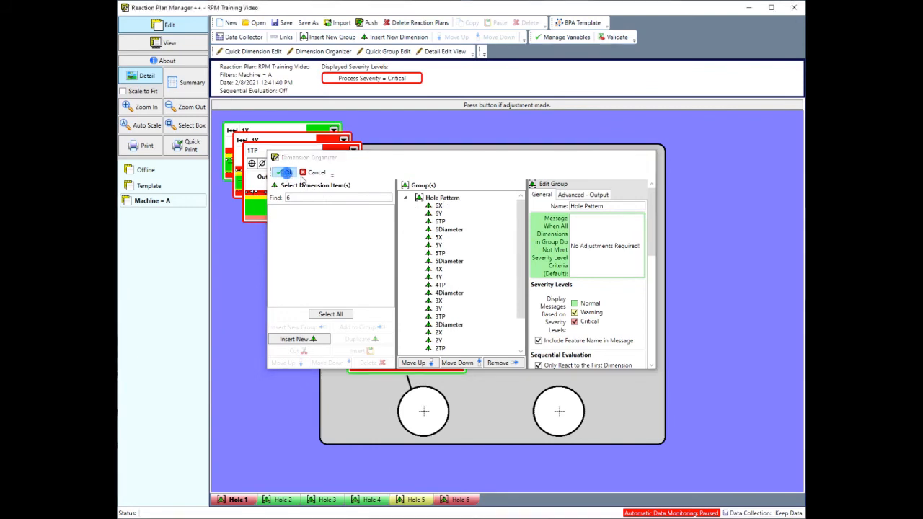
pyautogui.click(285, 172)
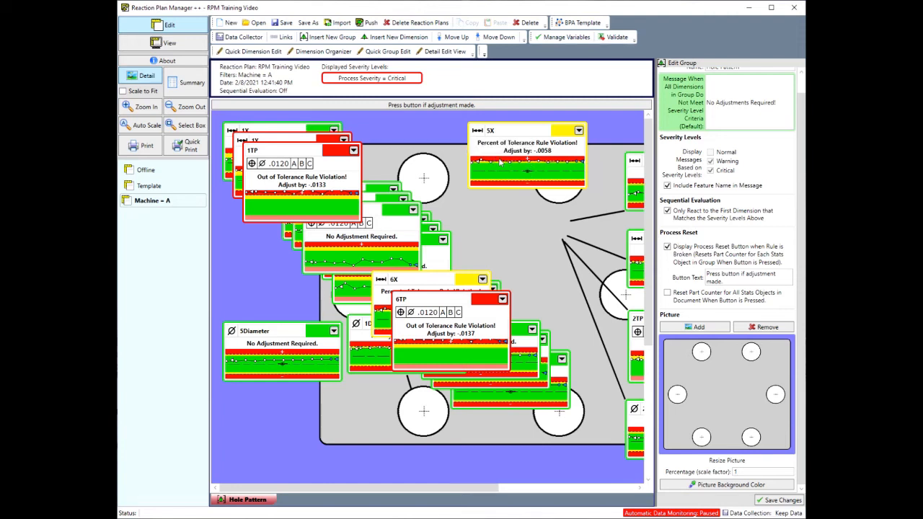
# Step: With Quick Dimension Edit, set the startup graphics view of all X dimensions to None and apply the change
pyautogui.click(237, 59)
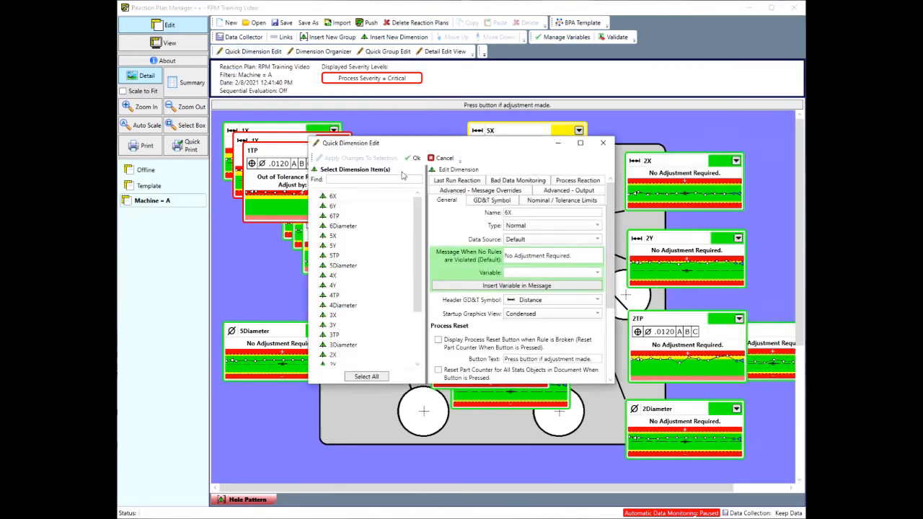
pyautogui.moveTo(424, 145); pyautogui.dragTo(429, 91)
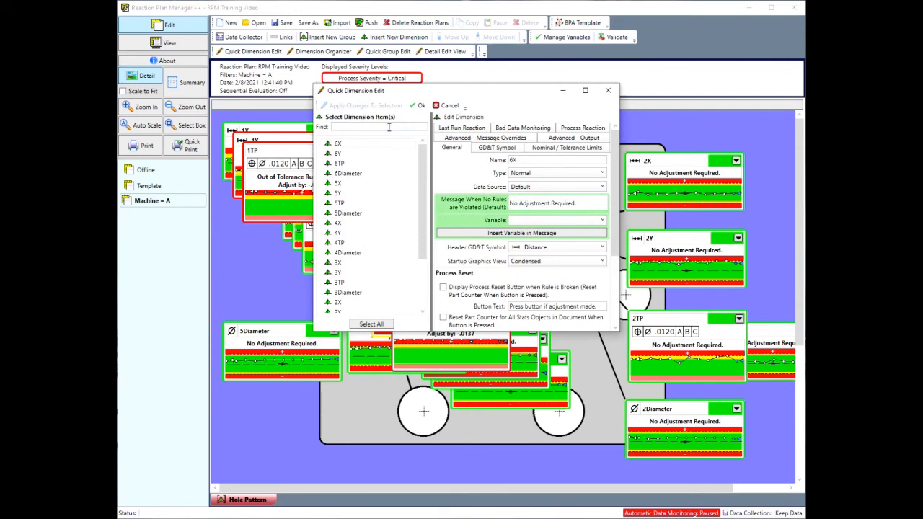
pyautogui.click(360, 127)
pyautogui.write('x')
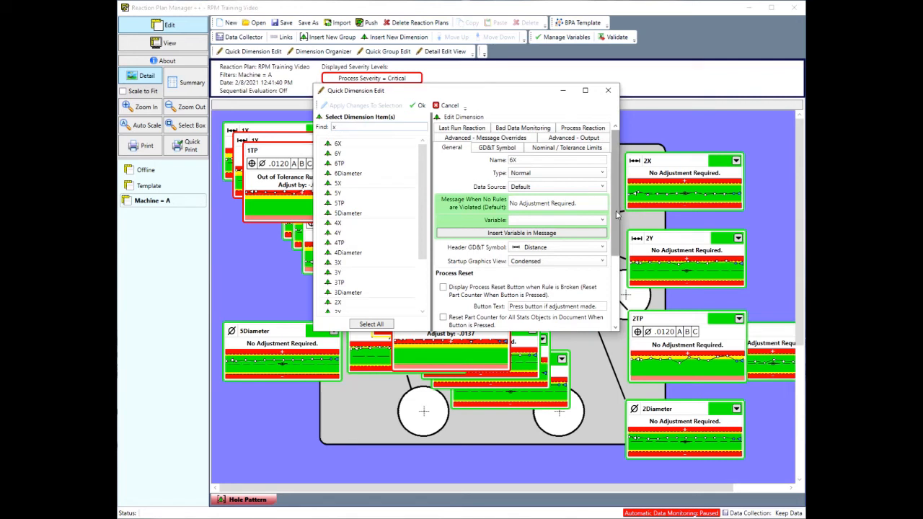
pyautogui.click(527, 264)
pyautogui.click(526, 301)
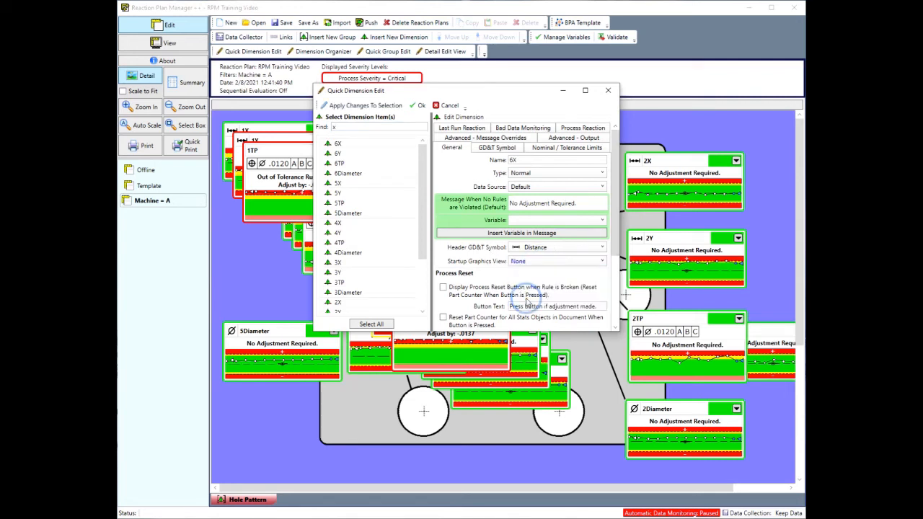
pyautogui.click(365, 106)
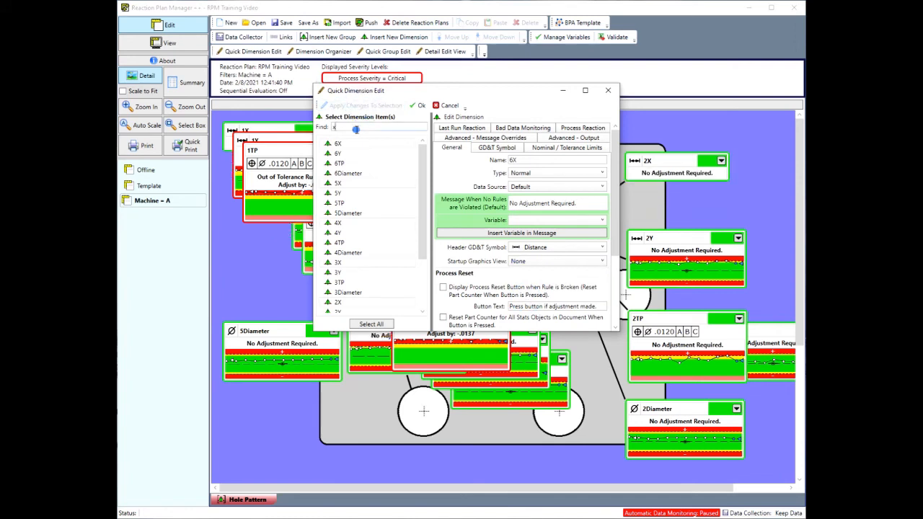
# Step: Find the Y dimensions and set their startup graphics view to None
pyautogui.write('y')
pyautogui.click(553, 261)
pyautogui.click(532, 303)
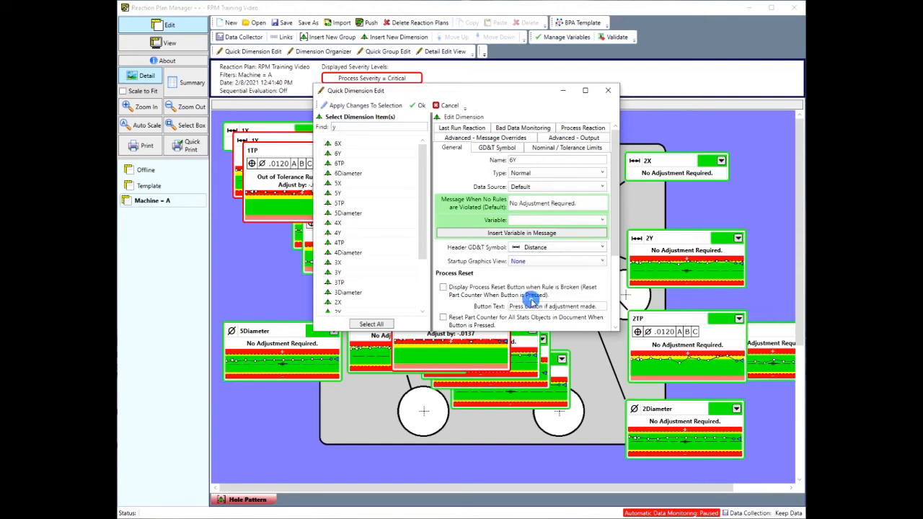
# Step: Replace the Y dimensions' default no-violation message with "Dev:", choose the LastRunDevFromNom variable and apply the changes
pyautogui.click(586, 203)
pyautogui.moveTo(581, 201); pyautogui.dragTo(476, 205)
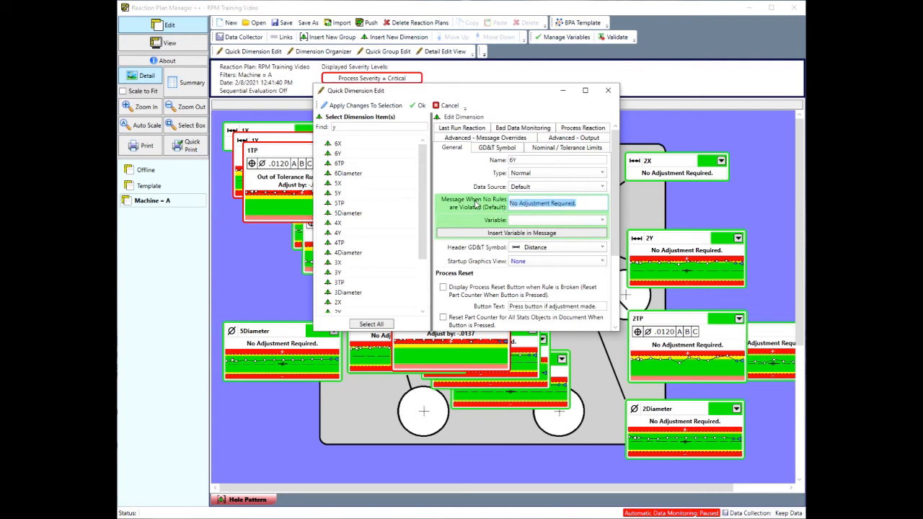
pyautogui.write('Dev:')
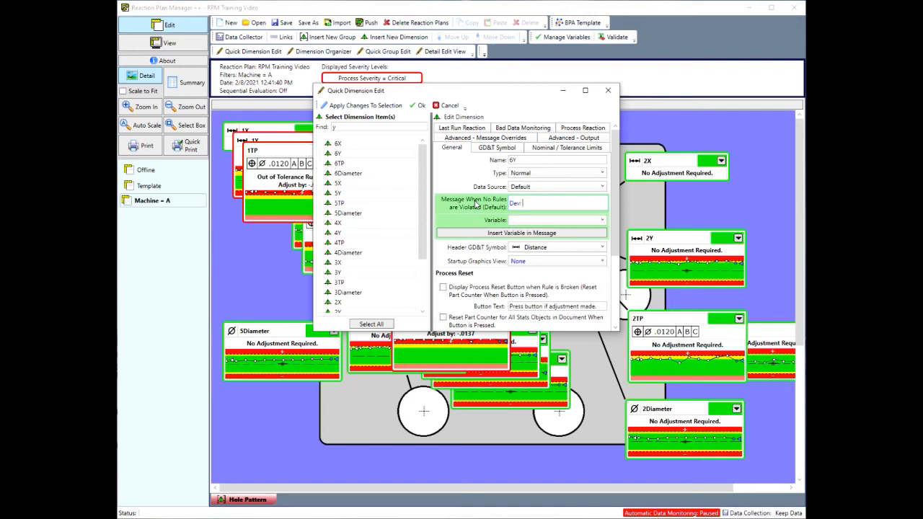
pyautogui.click(542, 221)
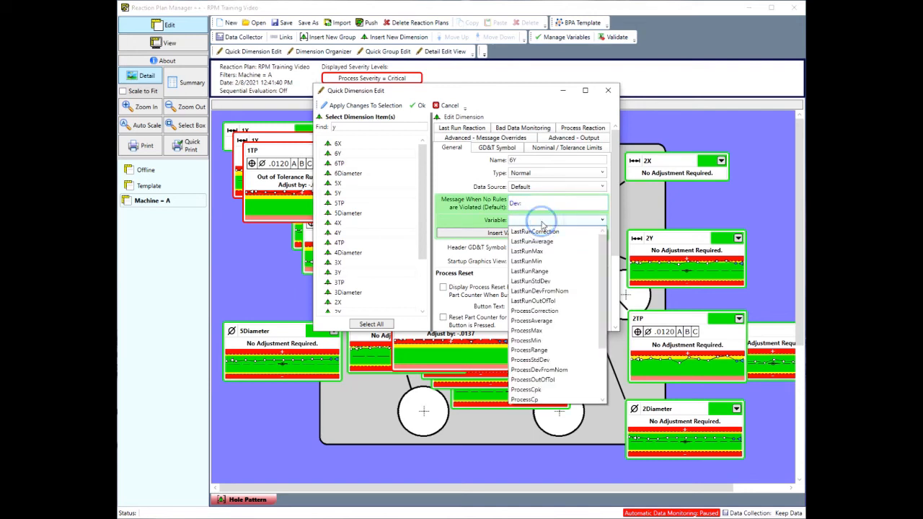
pyautogui.click(555, 291)
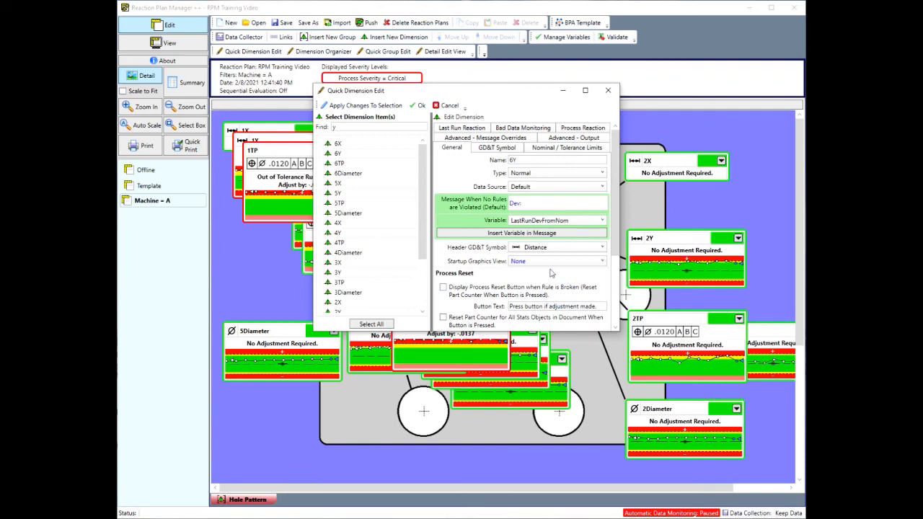
pyautogui.click(376, 106)
# Step: Set the X dimensions' default message to "Dev:" followed by the LastRunDevFromNom variable, then apply and accept the edits
pyautogui.doubleClick(348, 128)
pyautogui.write('x')
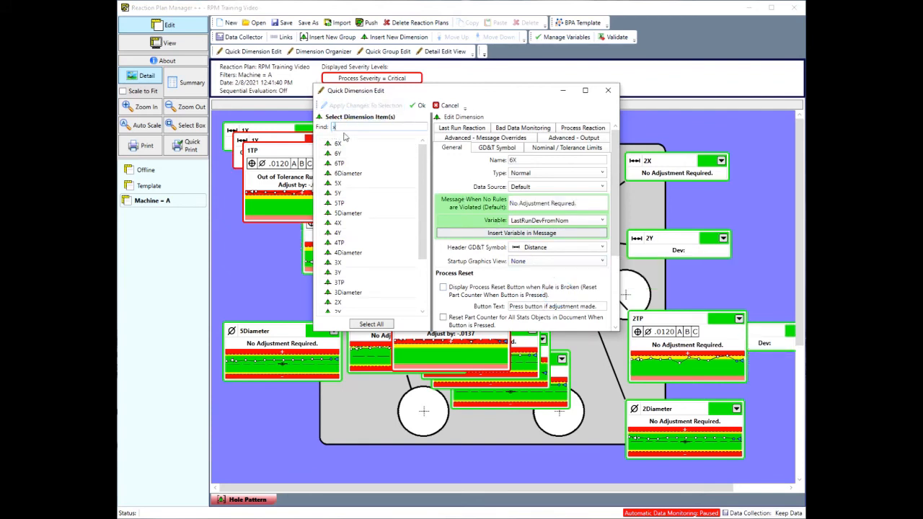
pyautogui.tripleClick(578, 204)
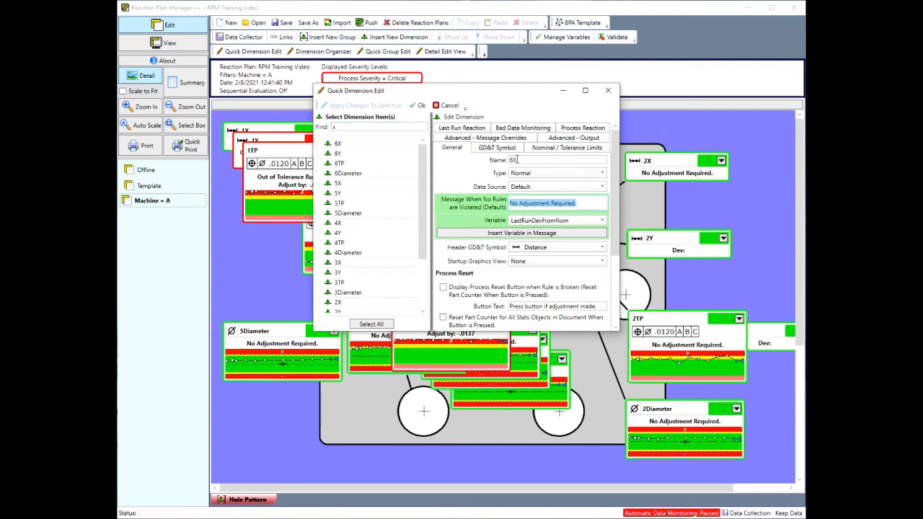
pyautogui.write('Dev:')
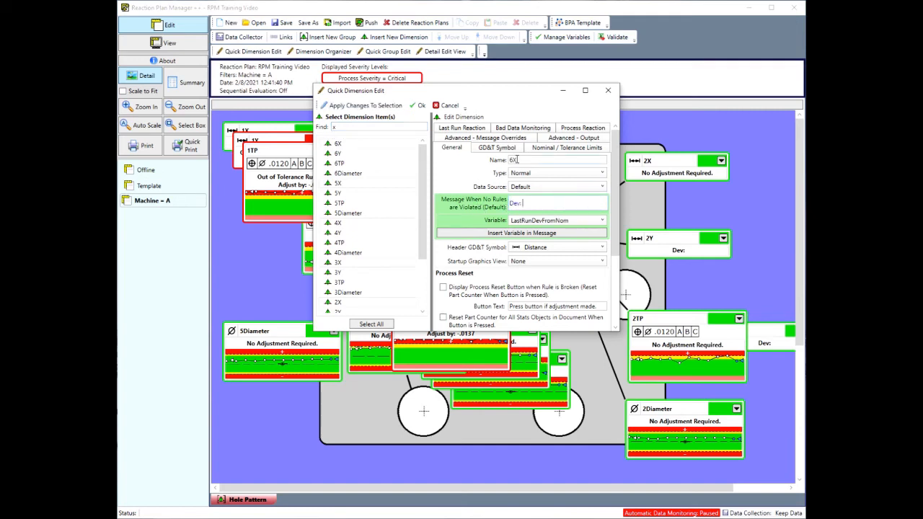
pyautogui.click(552, 233)
pyautogui.click(357, 106)
pyautogui.click(418, 106)
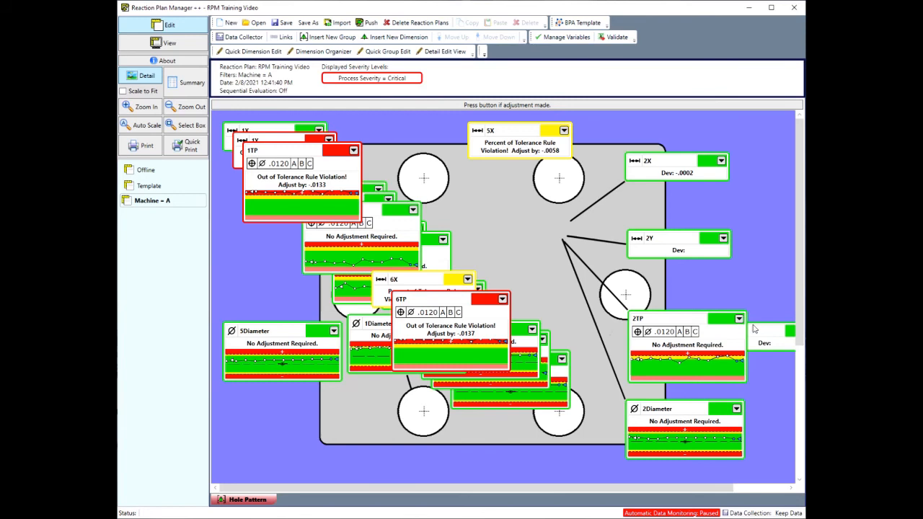
# Step: Switch to the Detail Edit View and open the Containers editor for the Hole Pattern dimensions
pyautogui.click(685, 252)
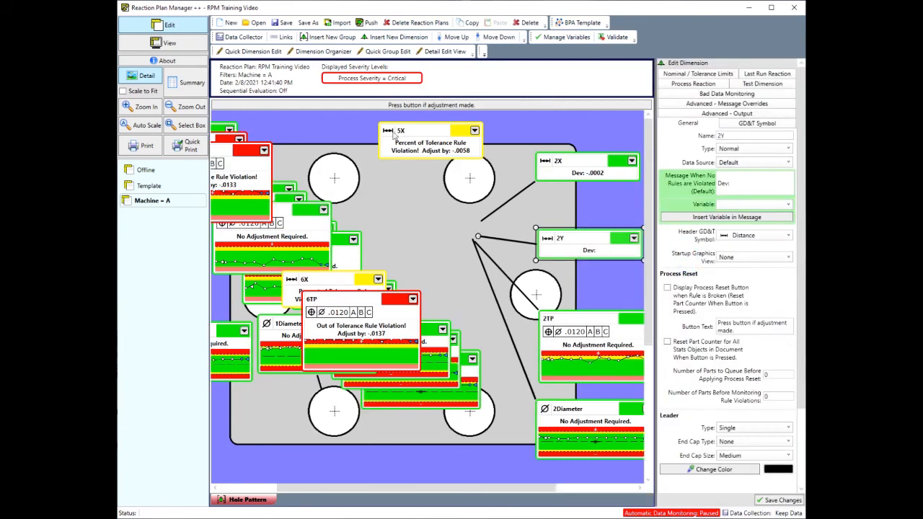
pyautogui.click(453, 489)
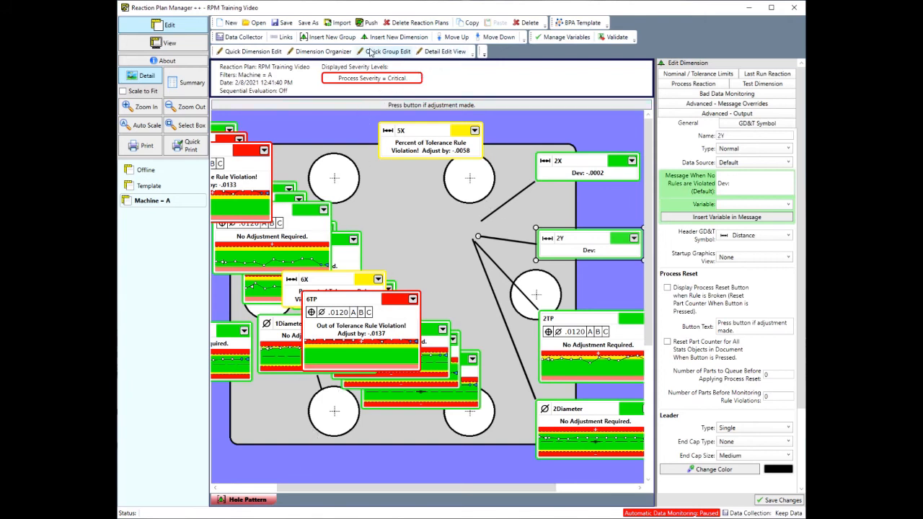
pyautogui.click(442, 53)
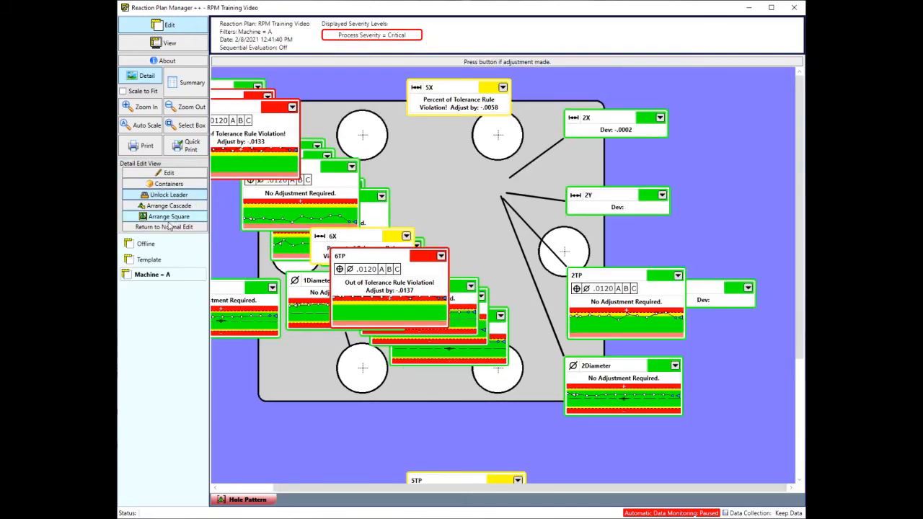
pyautogui.click(168, 184)
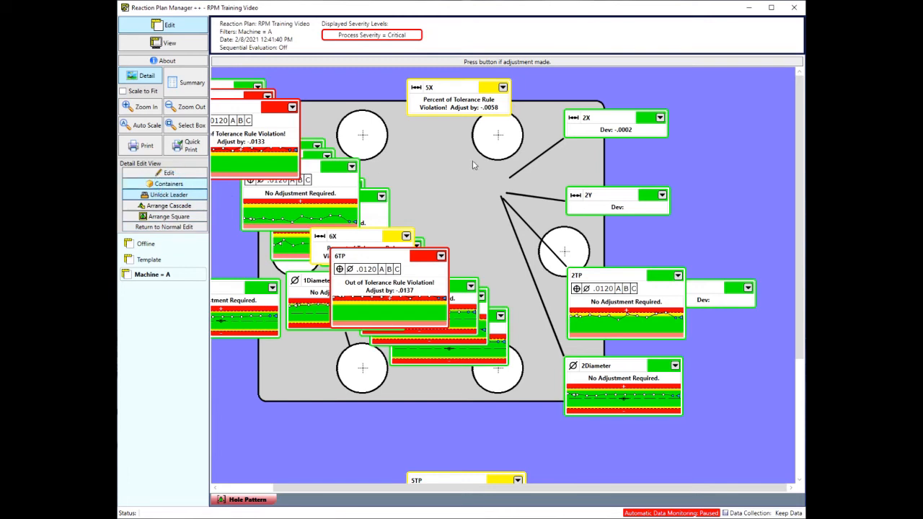
pyautogui.moveTo(392, 238)
pyautogui.mouseDown()
pyautogui.moveTo(381, 305)
pyautogui.moveTo(389, 230)
pyautogui.mouseUp()
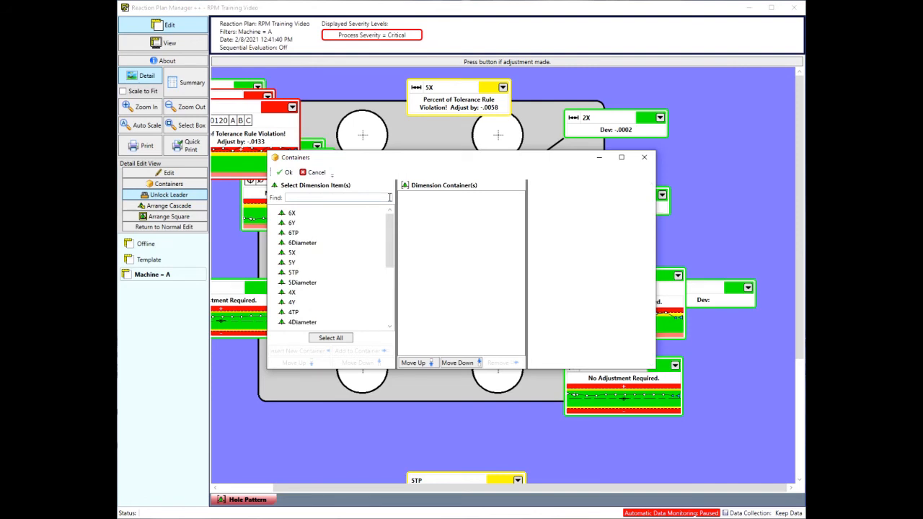
# Step: Find the hole 1 and hole 2 dimensions by number and insert a new container for each set
pyautogui.moveTo(409, 159); pyautogui.dragTo(411, 149)
pyautogui.moveTo(392, 220); pyautogui.dragTo(385, 282)
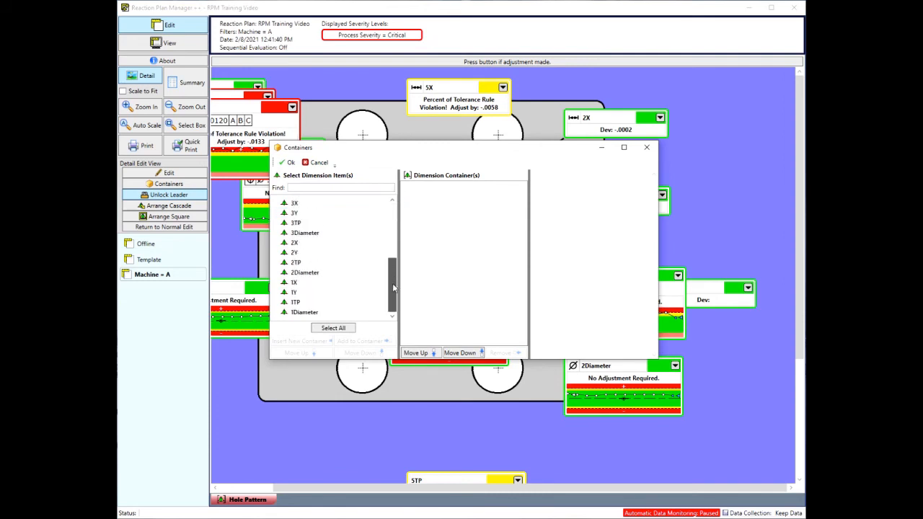
pyautogui.click(329, 189)
pyautogui.write('1')
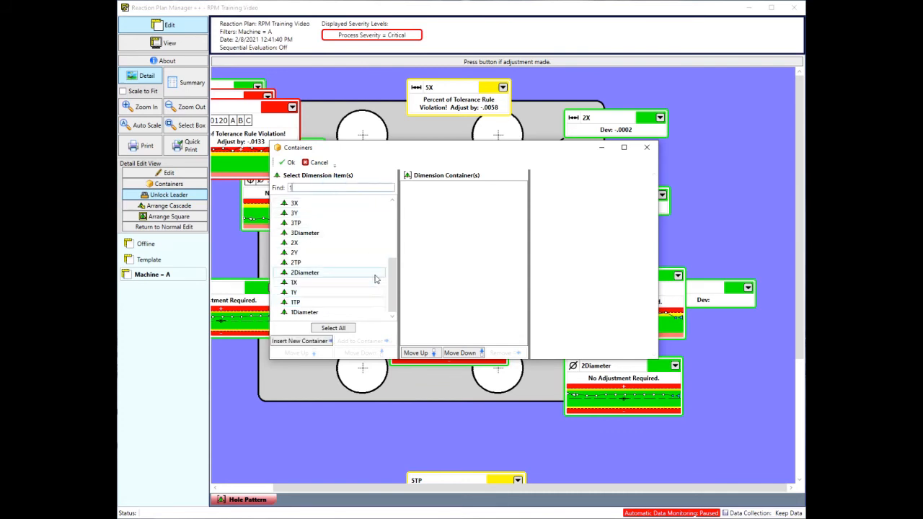
pyautogui.click(312, 344)
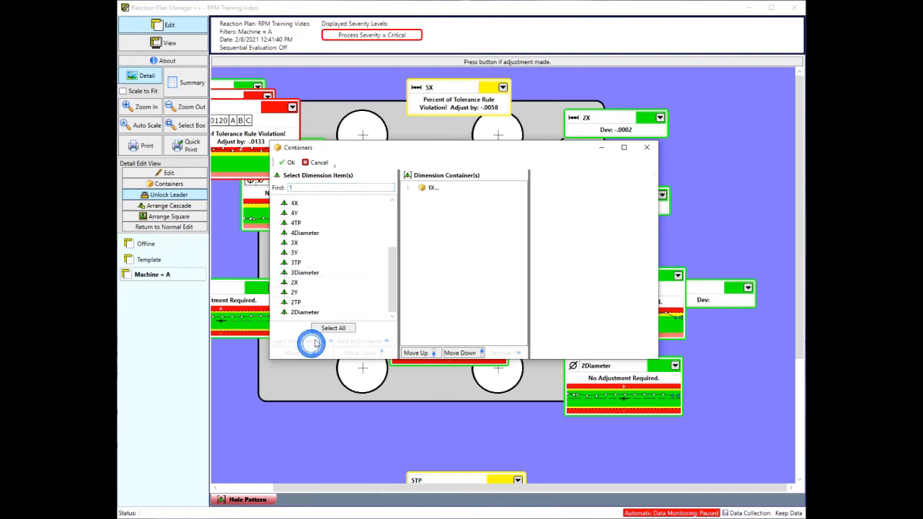
pyautogui.click(306, 188)
pyautogui.write('2')
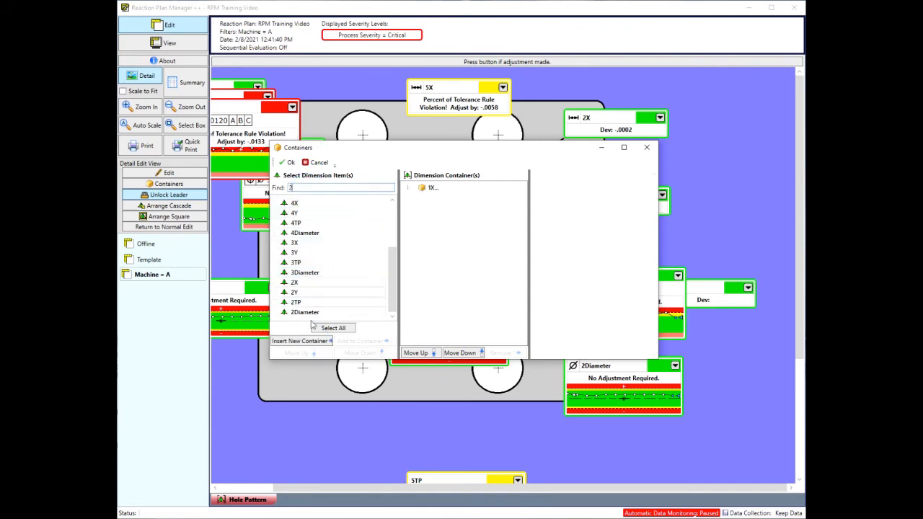
pyautogui.click(300, 341)
# Step: Insert separate new containers for the hole 3 and hole 4 dimensions, finding each set by number
pyautogui.click(305, 188)
pyautogui.write('3')
pyautogui.click(307, 342)
pyautogui.click(303, 188)
pyautogui.write('4')
pyautogui.click(303, 341)
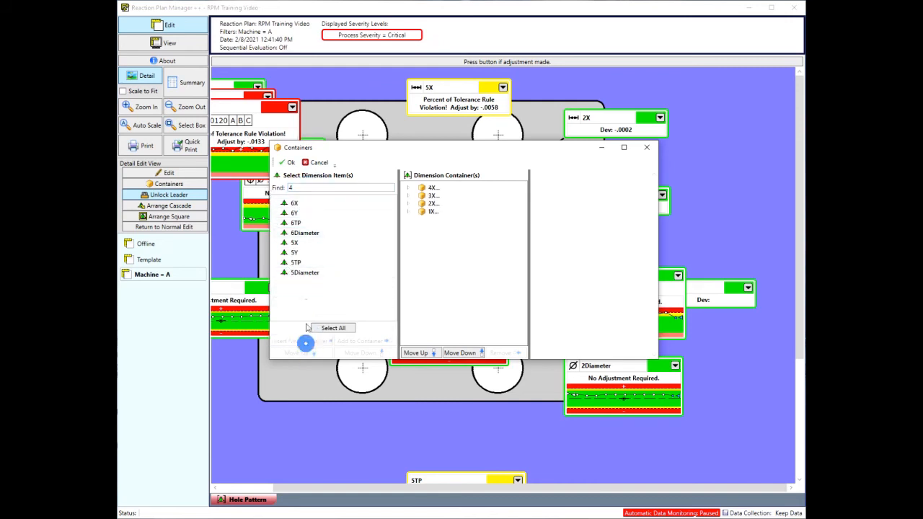
# Step: Insert separate new containers for the hole 5 and hole 6 dimensions, finding each set by number
pyautogui.click(297, 187)
pyautogui.write('5')
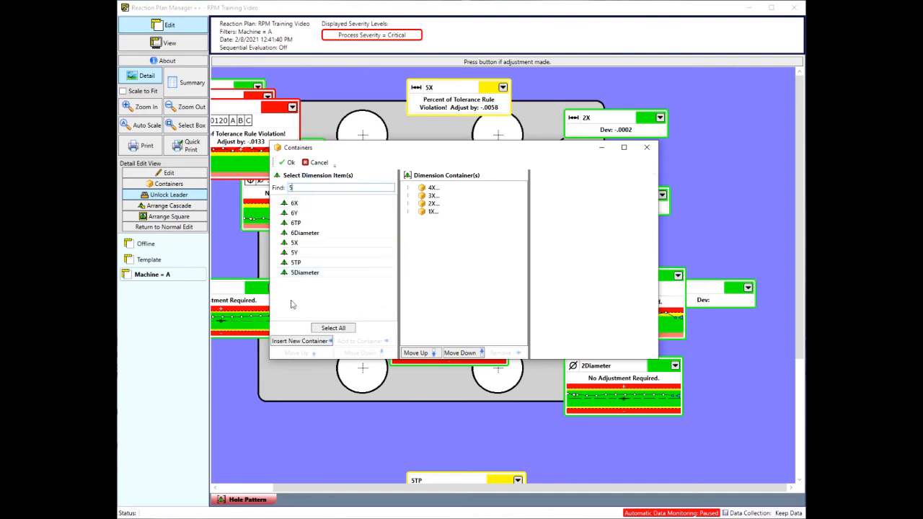
pyautogui.click(303, 341)
pyautogui.click(301, 187)
pyautogui.write('6')
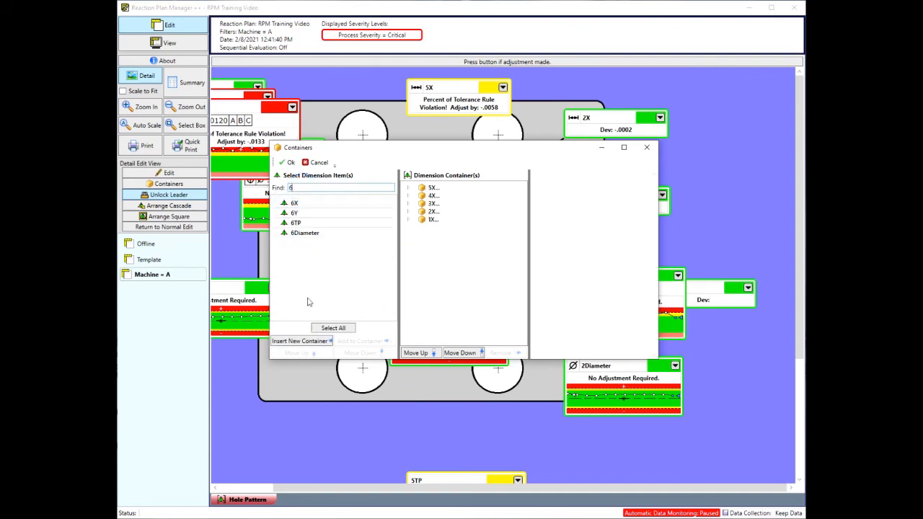
pyautogui.click(303, 341)
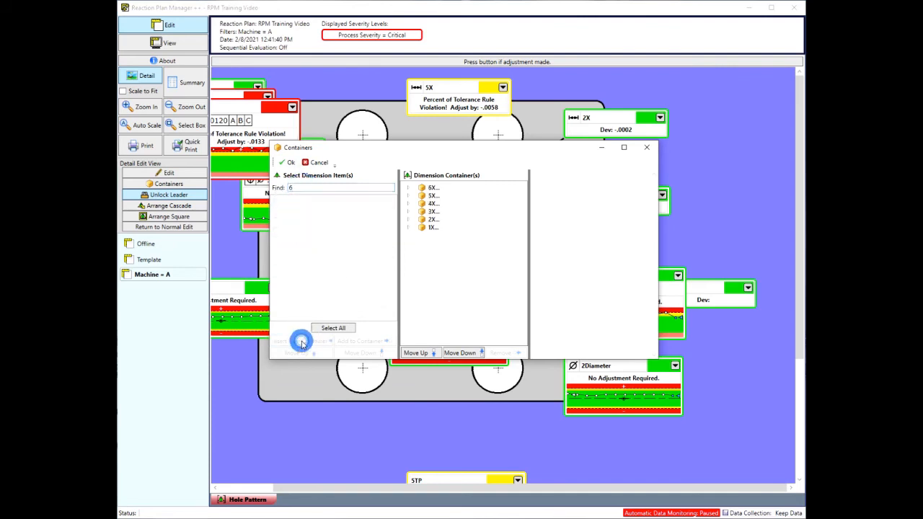
# Step: Turn off vertical orientation for the 6X container and set its maximum number of dimensions along the orientation axis to 2
pyautogui.click(408, 188)
pyautogui.click(408, 188)
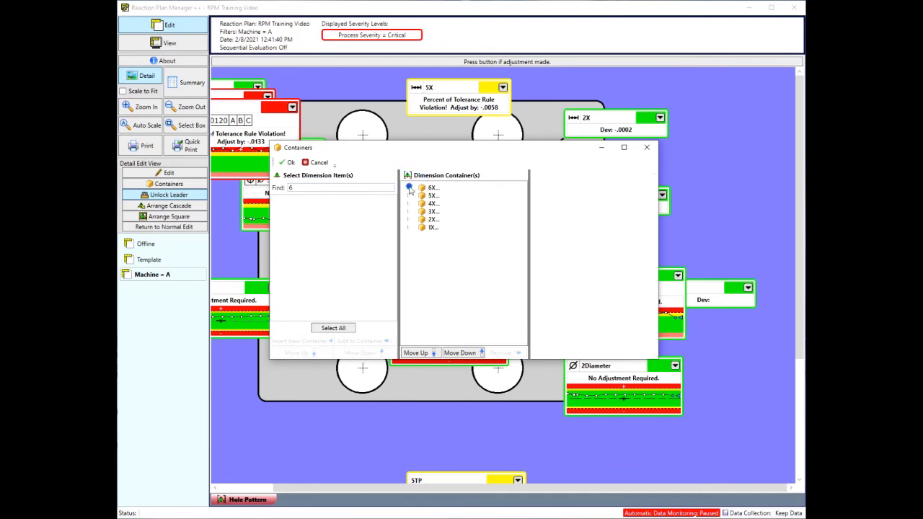
pyautogui.click(425, 188)
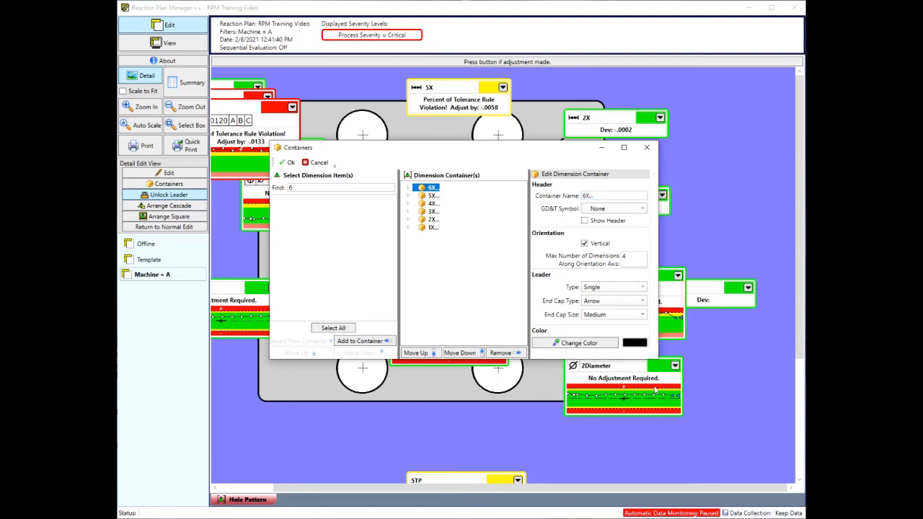
pyautogui.moveTo(654, 359); pyautogui.dragTo(718, 437)
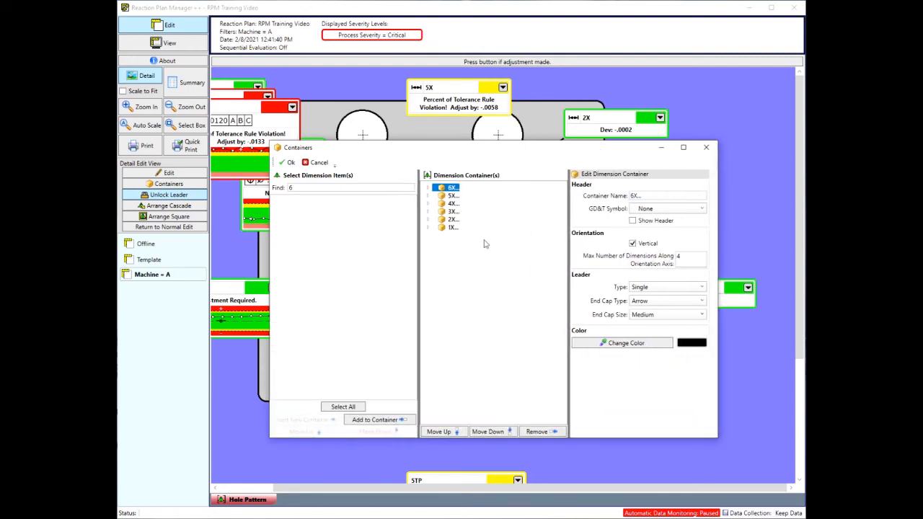
pyautogui.doubleClick(680, 256)
pyautogui.click(632, 244)
pyautogui.doubleClick(682, 256)
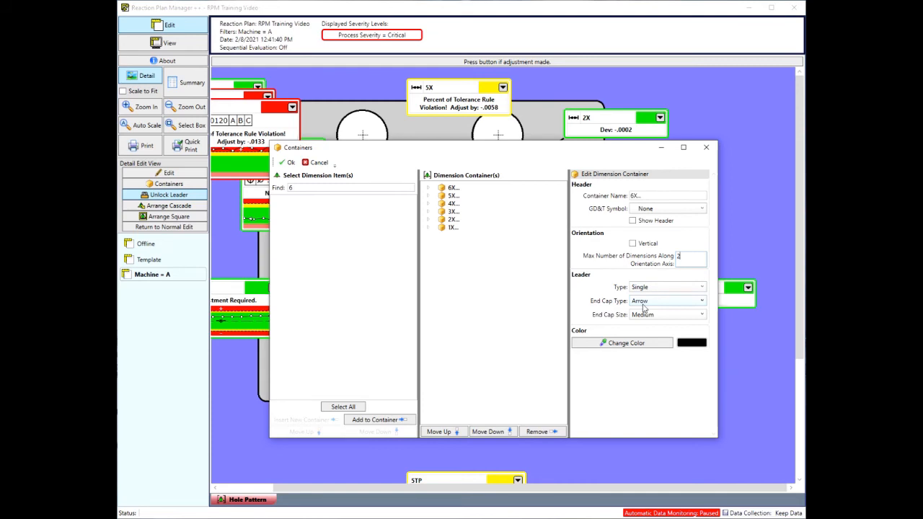
# Step: Give the 5X container a non-vertical orientation with at most 2 dimensions along the axis
pyautogui.click(454, 196)
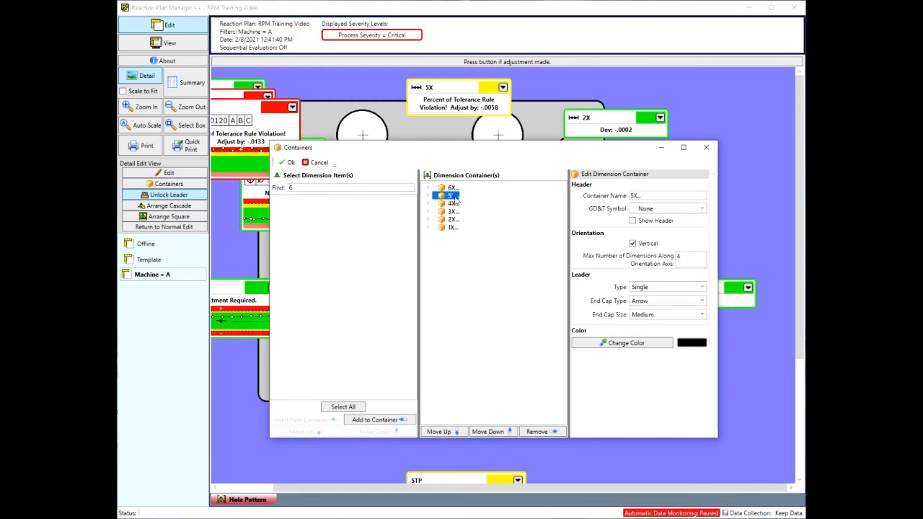
pyautogui.click(633, 243)
pyautogui.click(691, 258)
pyautogui.click(669, 194)
pyautogui.click(453, 188)
# Step: Turn off vertical orientation for the 4X and 3X containers and limit each to 2 dimensions along the orientation axis
pyautogui.click(452, 204)
pyautogui.click(645, 244)
pyautogui.doubleClick(680, 257)
pyautogui.write('2')
pyautogui.click(452, 204)
pyautogui.click(452, 211)
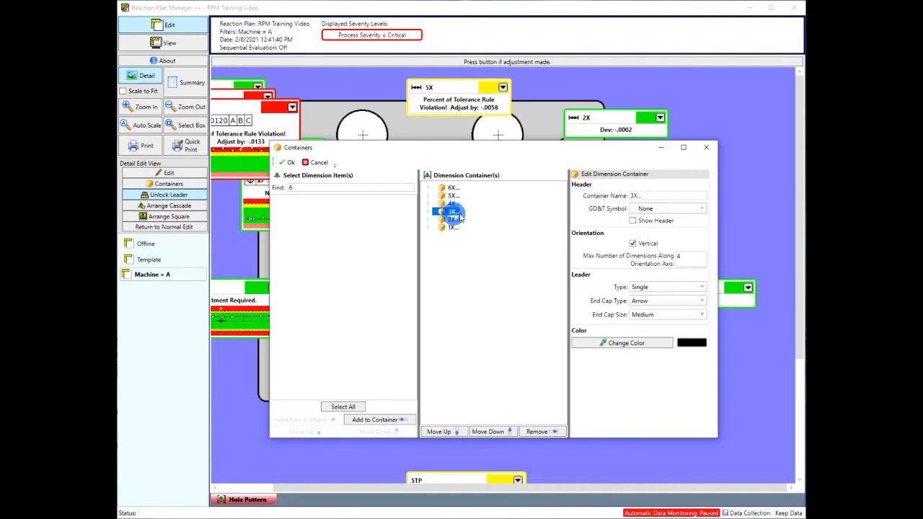
pyautogui.click(634, 243)
pyautogui.doubleClick(685, 257)
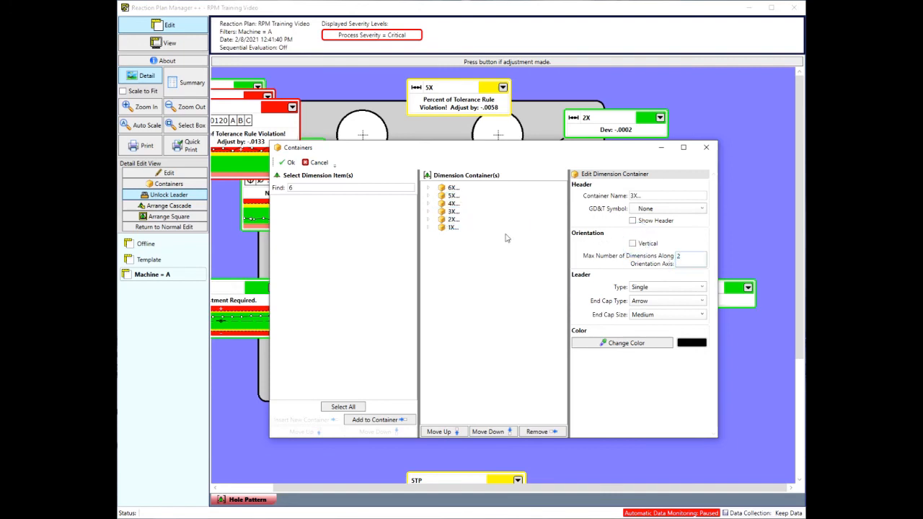
# Step: Set the 2X container's maximum number of dimensions along the axis to 2 and turn off its vertical orientation
pyautogui.click(452, 219)
pyautogui.click(682, 256)
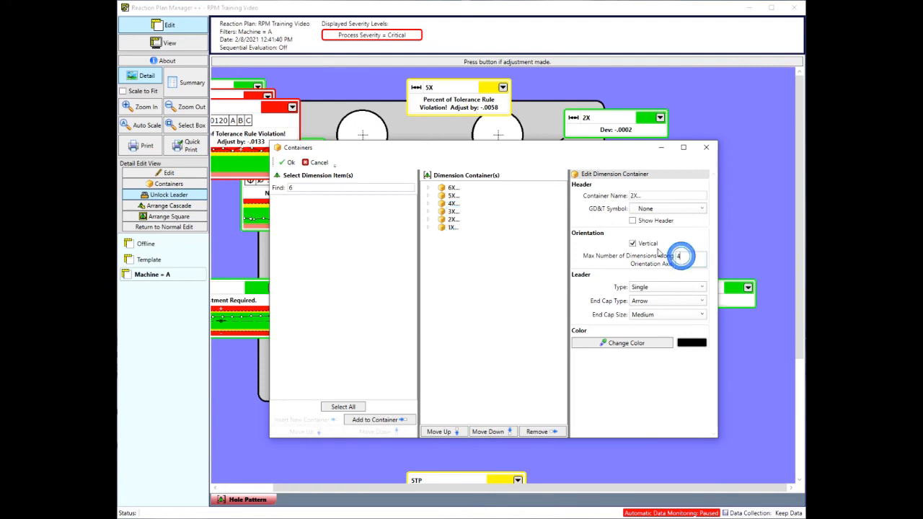
pyautogui.write('2')
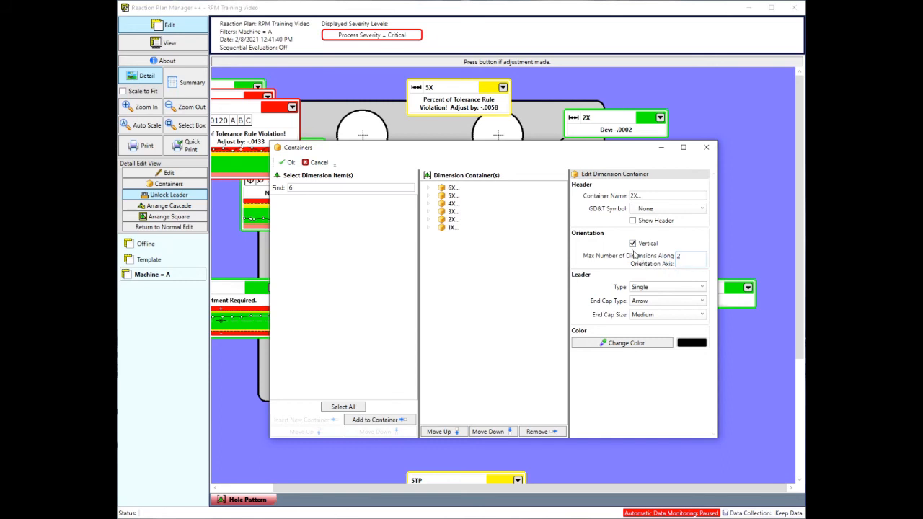
pyautogui.click(633, 247)
# Step: Give the 1X container the same non-vertical layout with at most 2 dimensions along the axis, and accept all container changes
pyautogui.click(451, 226)
pyautogui.click(678, 256)
pyautogui.write('2')
pyautogui.click(454, 211)
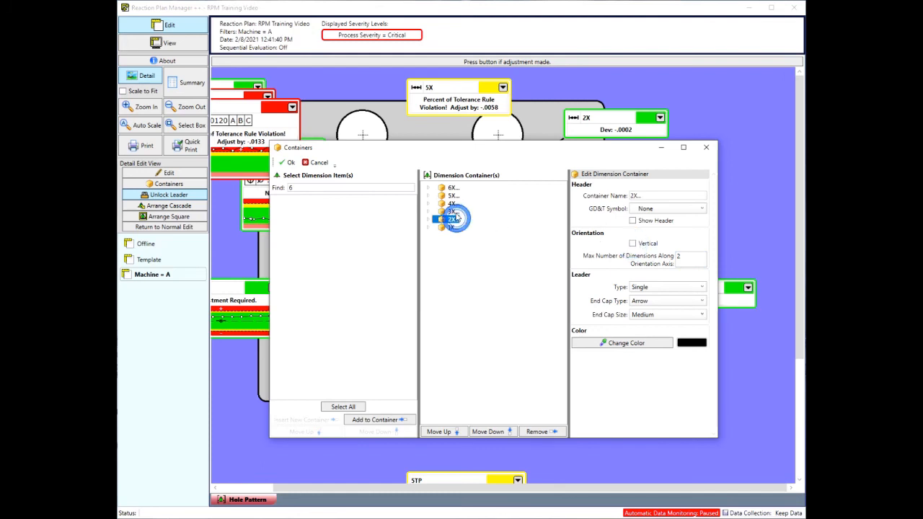
pyautogui.click(448, 188)
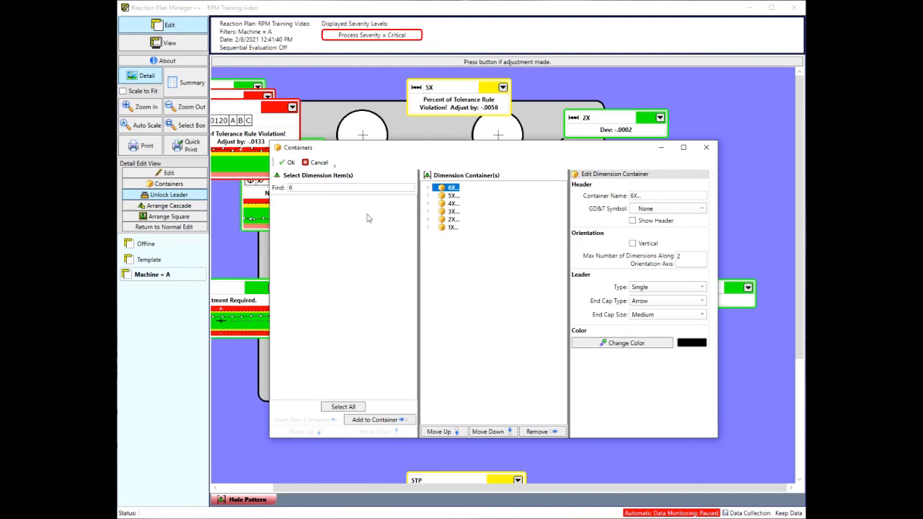
pyautogui.click(289, 164)
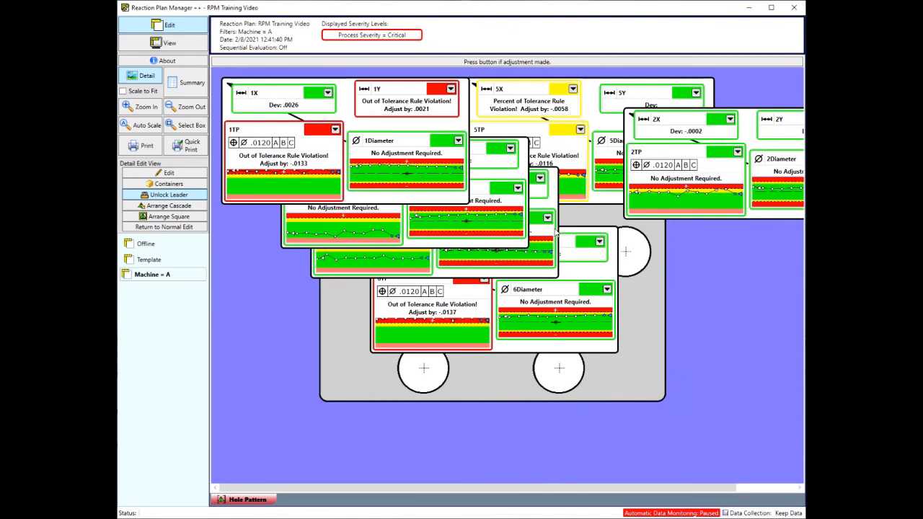
# Step: Move the hole 2 container down beside the part, clear of the hole 5 container
pyautogui.click(714, 127)
pyautogui.moveTo(699, 160); pyautogui.dragTo(694, 261)
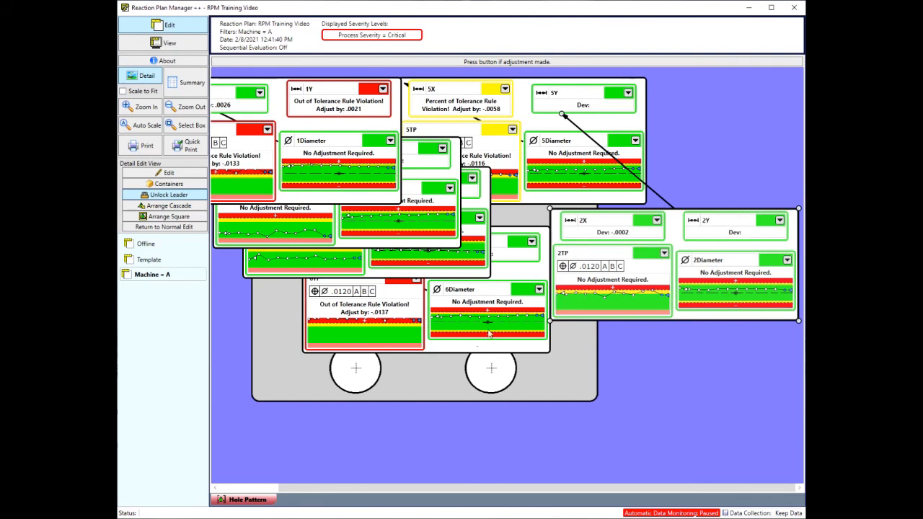
# Step: Shift the hole 2 container's leader tip off the 5Y dimension and arrange all containers in a square around the part
pyautogui.moveTo(562, 113); pyautogui.dragTo(596, 152)
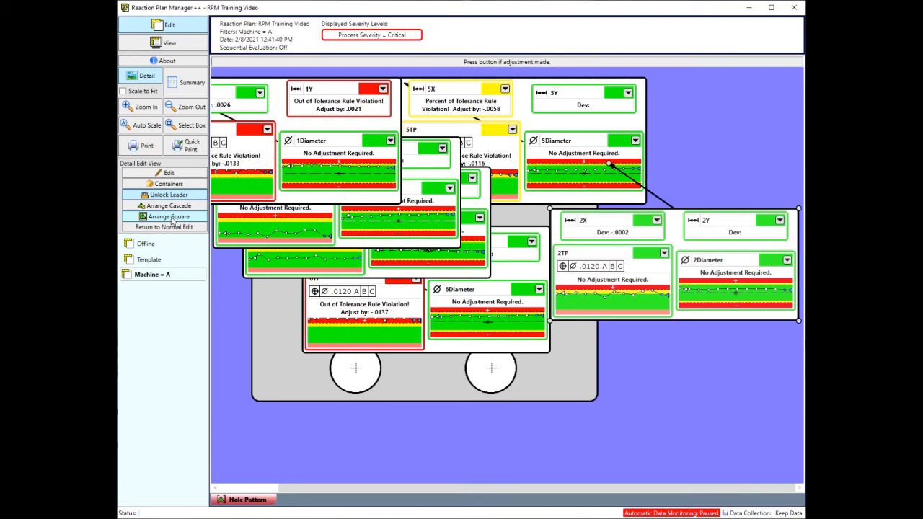
pyautogui.click(172, 217)
pyautogui.click(393, 303)
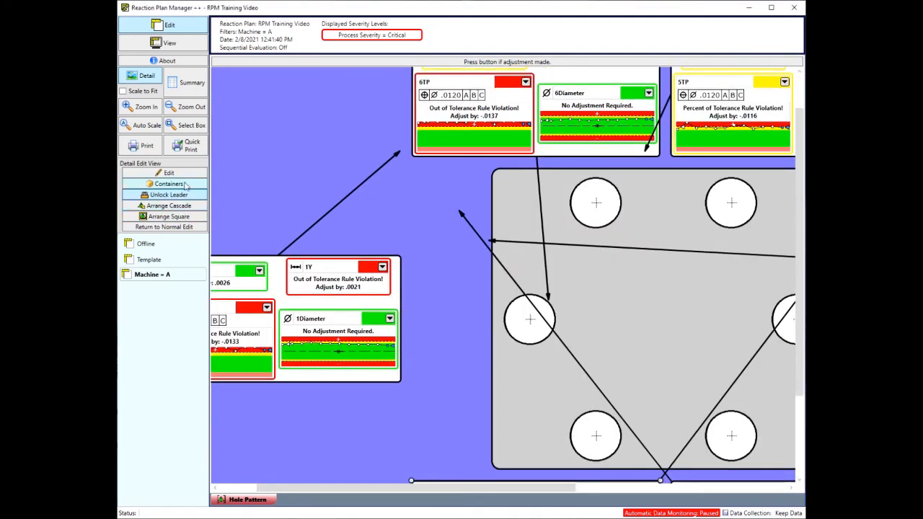
pyautogui.click(149, 126)
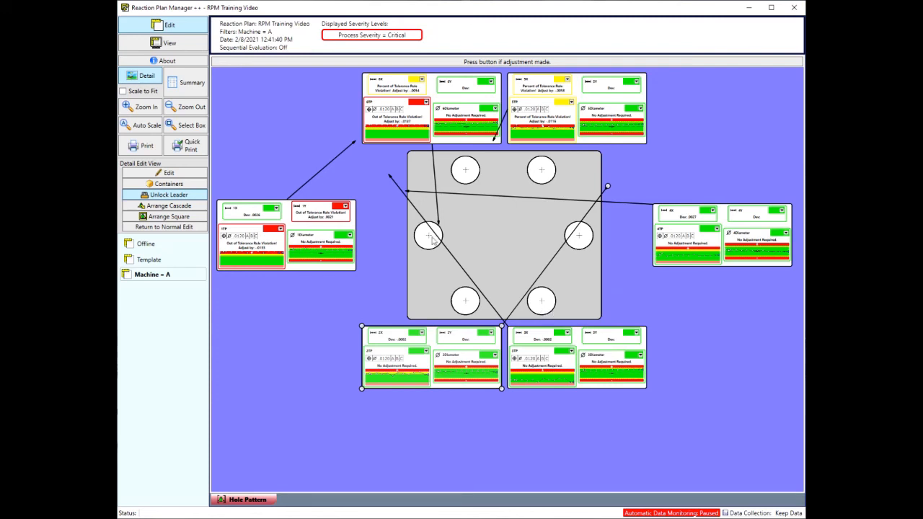
# Step: Open the container settings and move the 3X container to the first place in the dimension container order
pyautogui.click(160, 184)
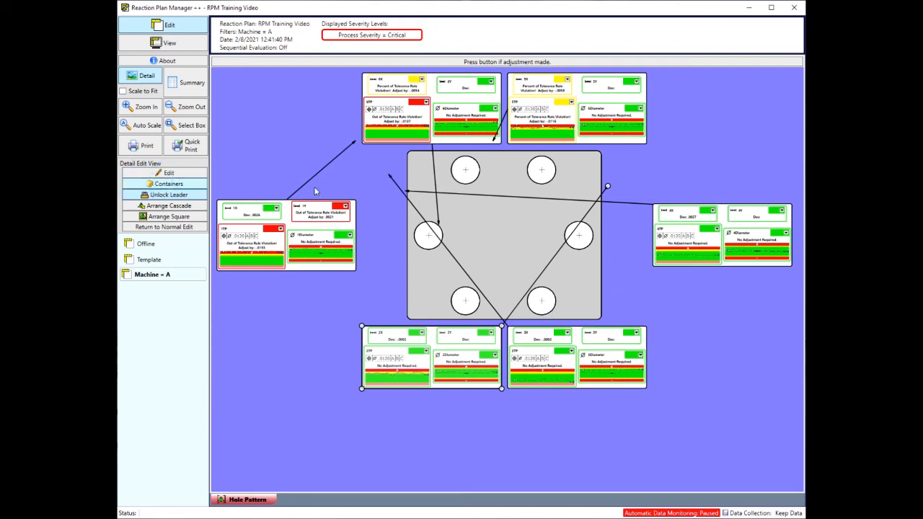
pyautogui.moveTo(462, 162); pyautogui.dragTo(564, 266)
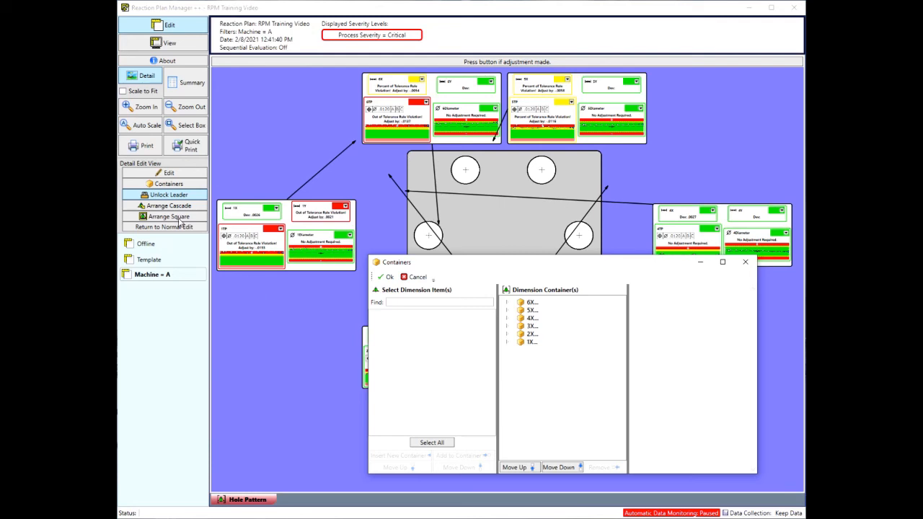
pyautogui.moveTo(503, 265); pyautogui.dragTo(487, 249)
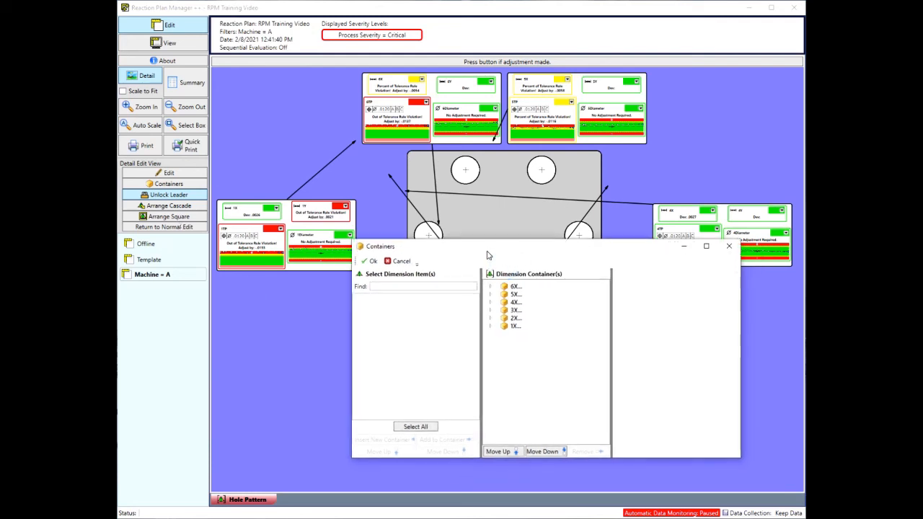
pyautogui.click(515, 314)
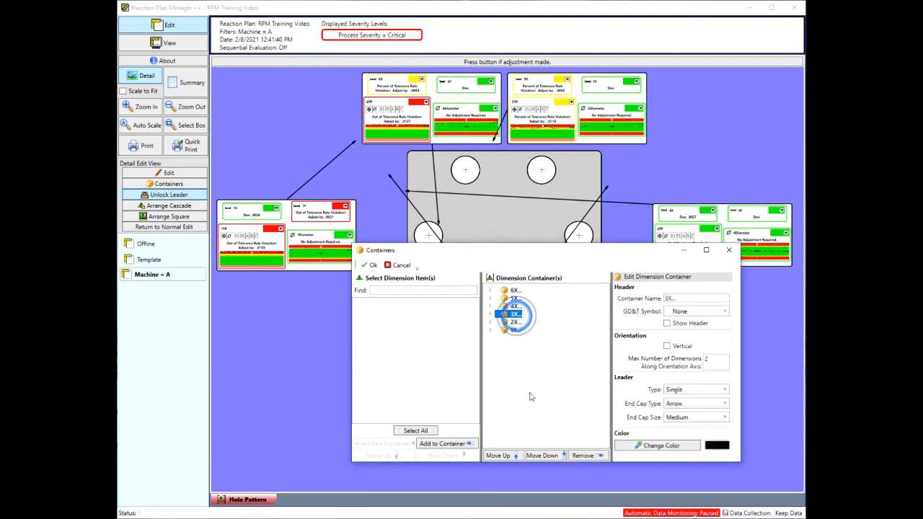
pyautogui.click(515, 456)
pyautogui.click(516, 456)
pyautogui.click(516, 456)
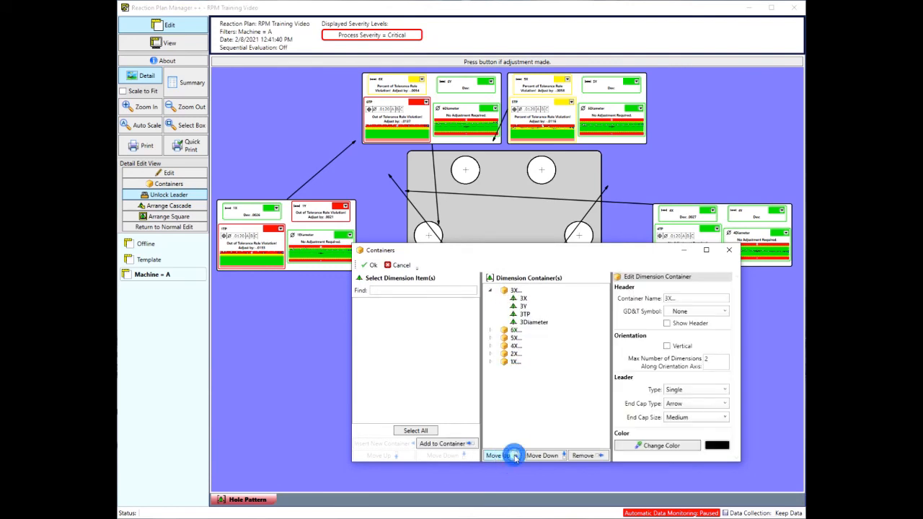
# Step: Move the 2X container up to second place, directly after the 3X container
pyautogui.click(514, 354)
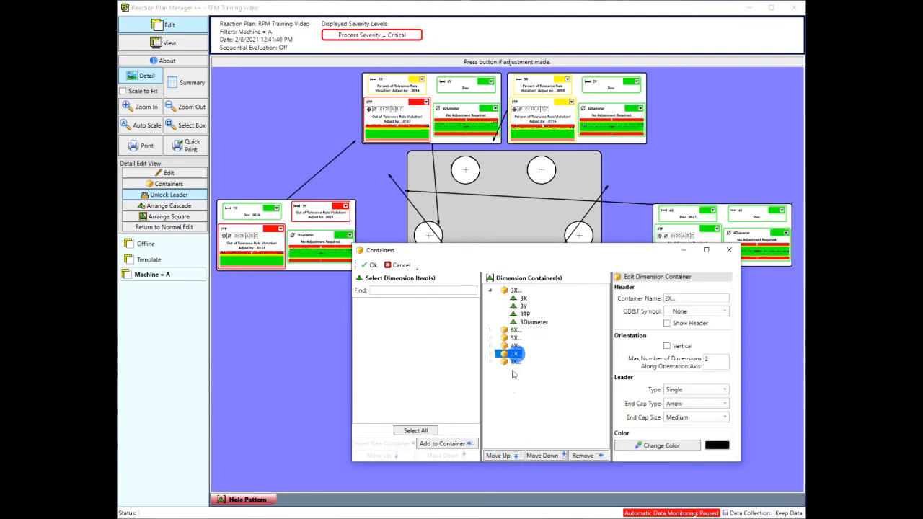
pyautogui.click(505, 456)
pyautogui.click(506, 456)
pyautogui.click(506, 456)
# Step: Move the 1X container up to third place, after the 2X container, and accept the new container order
pyautogui.click(514, 393)
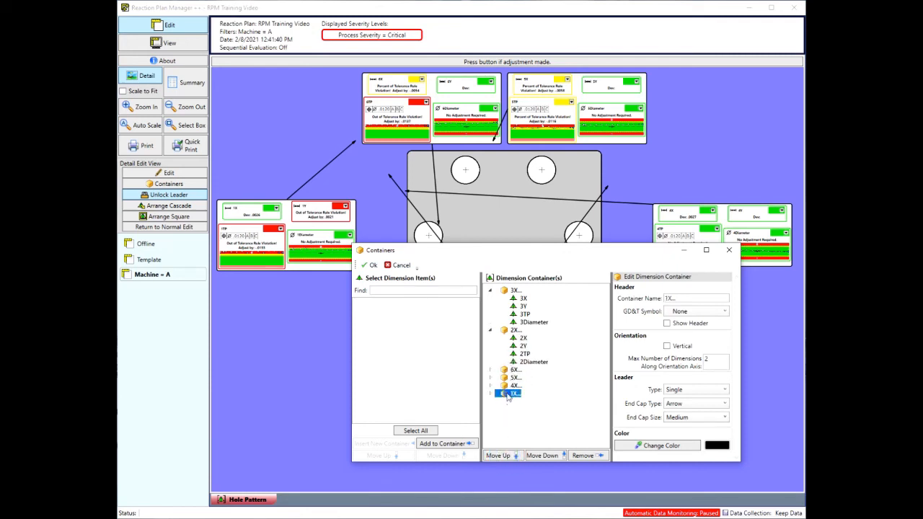
pyautogui.click(499, 456)
pyautogui.click(499, 456)
pyautogui.click(499, 456)
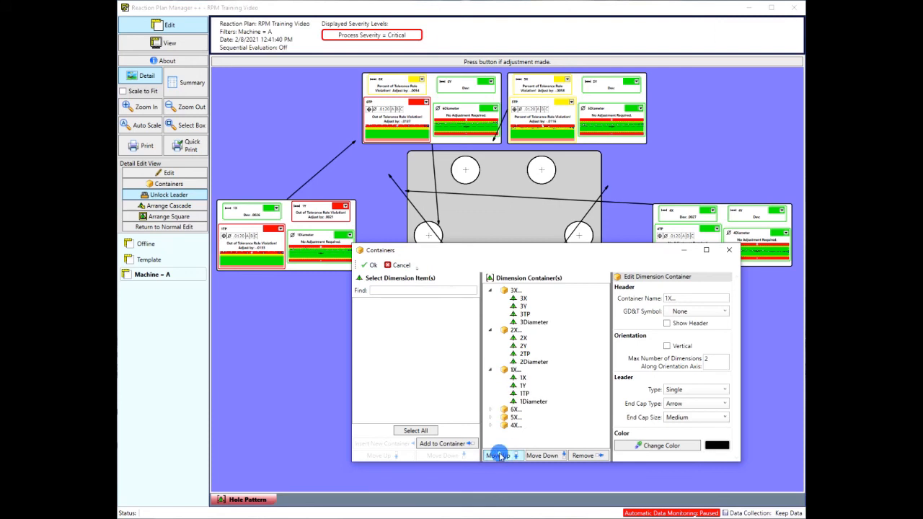
pyautogui.click(373, 265)
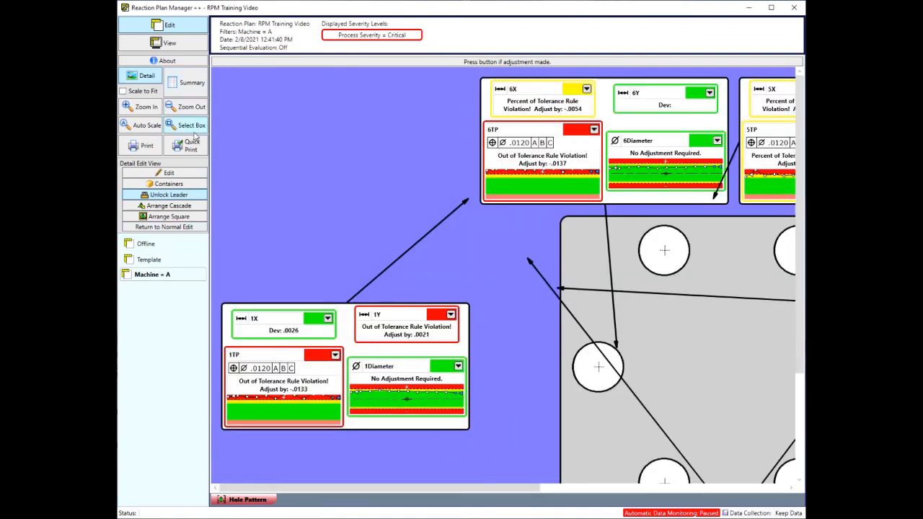
# Step: Pull the leader tips of the hole 4, hole 3 and hole 2 containers back onto their own containers
pyautogui.click(149, 126)
pyautogui.click(707, 231)
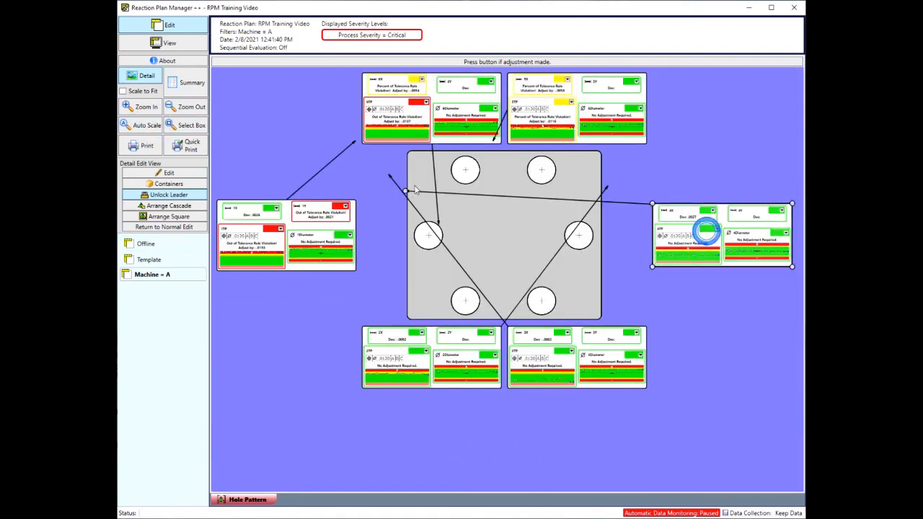
pyautogui.moveTo(404, 191); pyautogui.dragTo(669, 214)
pyautogui.click(562, 355)
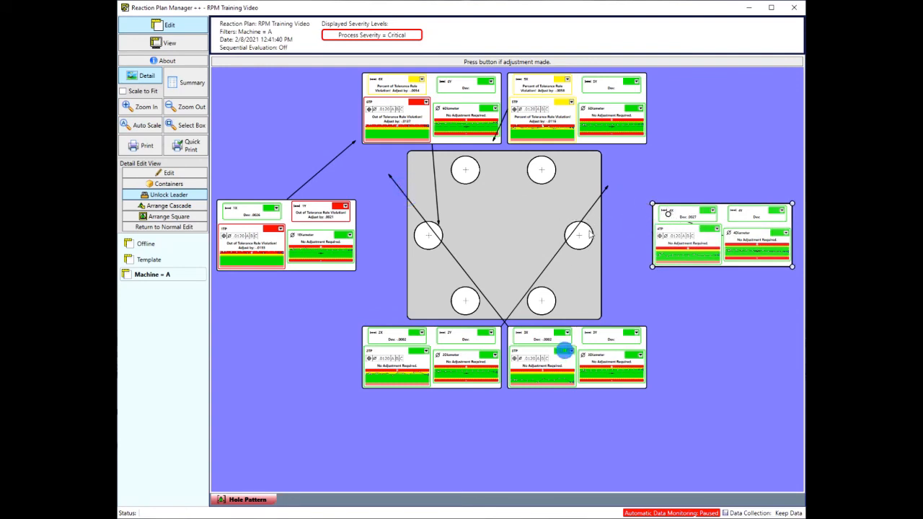
pyautogui.moveTo(388, 175); pyautogui.dragTo(546, 339)
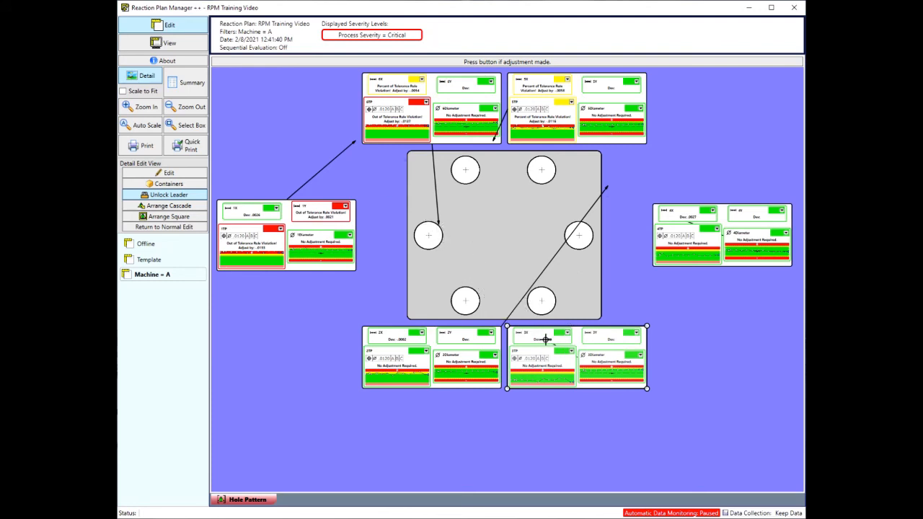
pyautogui.click(454, 374)
pyautogui.moveTo(608, 186); pyautogui.dragTo(449, 347)
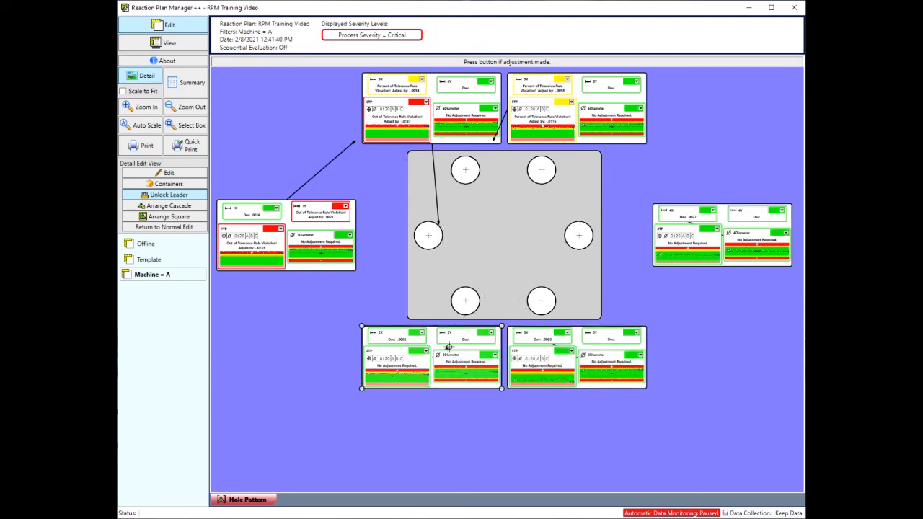
# Step: Pull the hole 6 and hole 1 leader tips onto their own containers, and rearrange all containers in a square
pyautogui.click(440, 117)
pyautogui.moveTo(438, 208); pyautogui.dragTo(434, 129)
pyautogui.click(284, 242)
pyautogui.moveTo(356, 141); pyautogui.dragTo(305, 217)
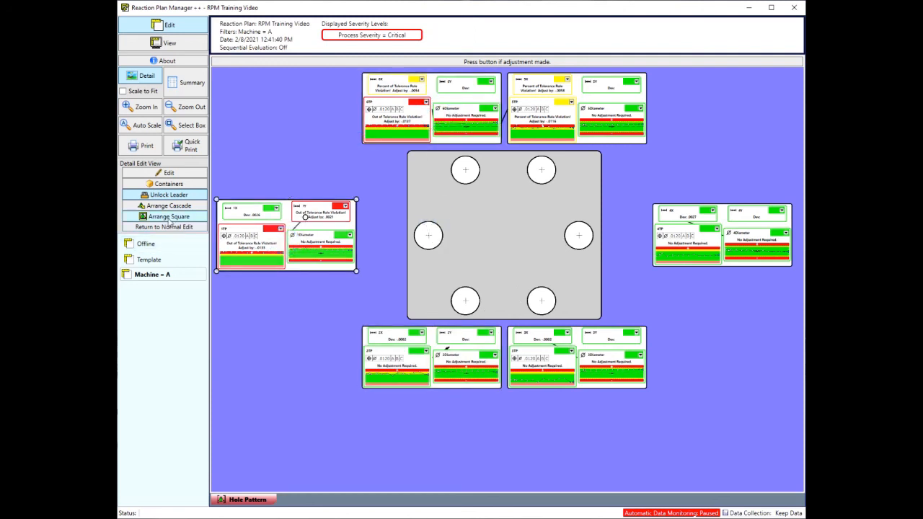
pyautogui.click(170, 218)
pyautogui.click(370, 300)
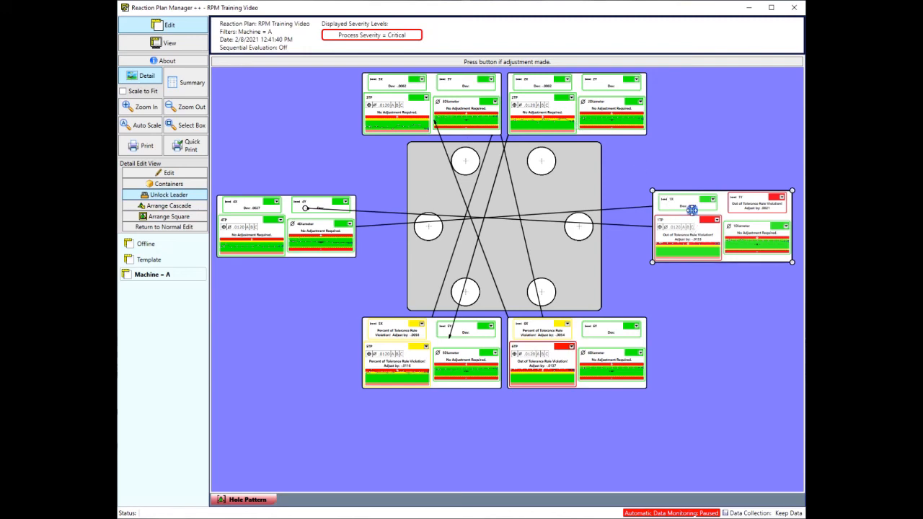
# Step: Point the hole 1 leader at the part's middle-right hole, hole 2's at the upper-right hole and hole 3's at the upper-left hole
pyautogui.moveTo(307, 208); pyautogui.dragTo(596, 225)
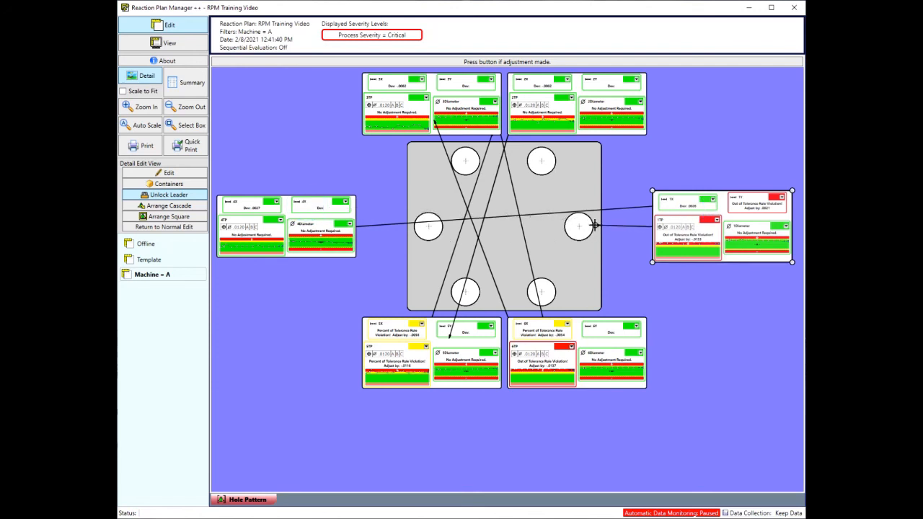
pyautogui.click(585, 121)
pyautogui.moveTo(449, 338); pyautogui.dragTo(553, 148)
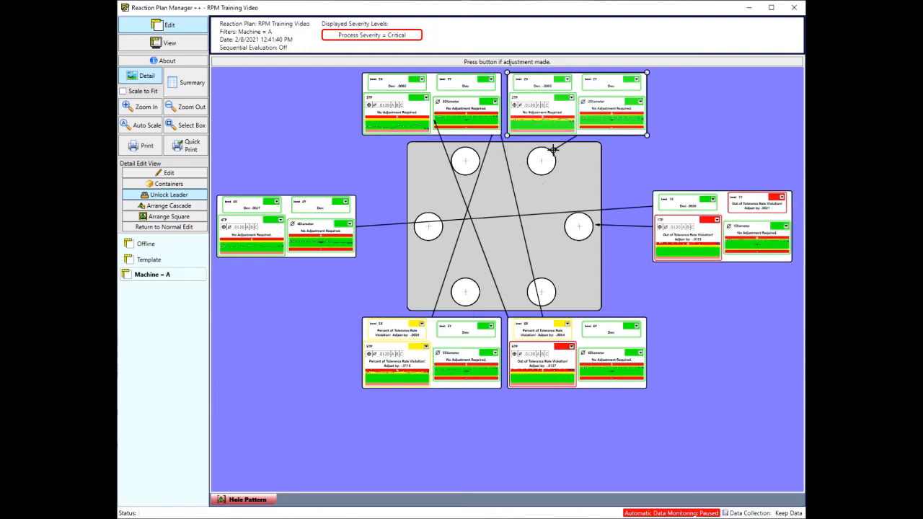
pyautogui.click(428, 105)
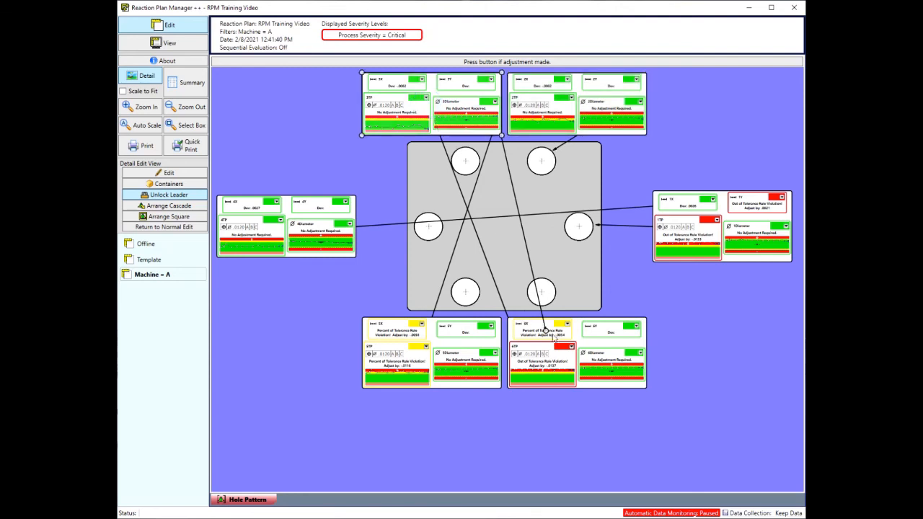
pyautogui.moveTo(550, 338); pyautogui.dragTo(455, 148)
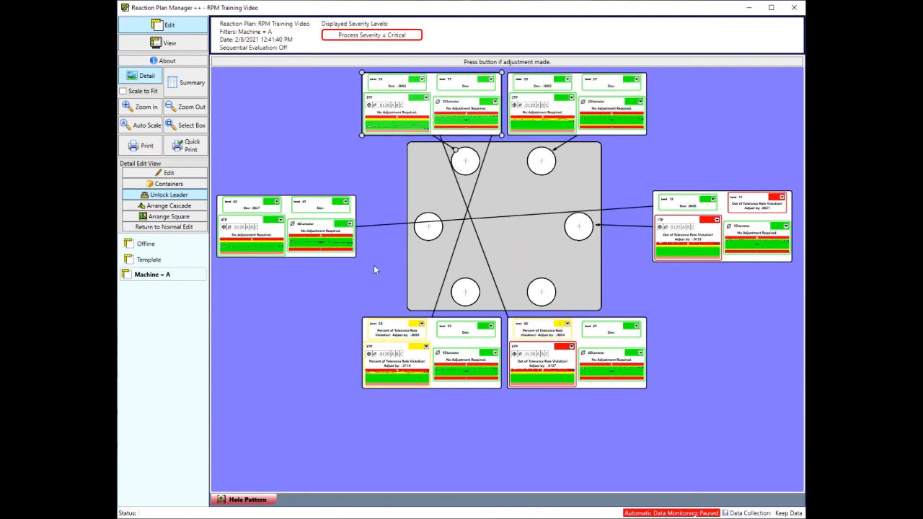
# Step: Point the hole 4 leader at the part's middle-left hole, hole 5's at the lower-left hole and hole 6's at the lower-right hole
pyautogui.click(321, 234)
pyautogui.moveTo(668, 206); pyautogui.dragTo(414, 225)
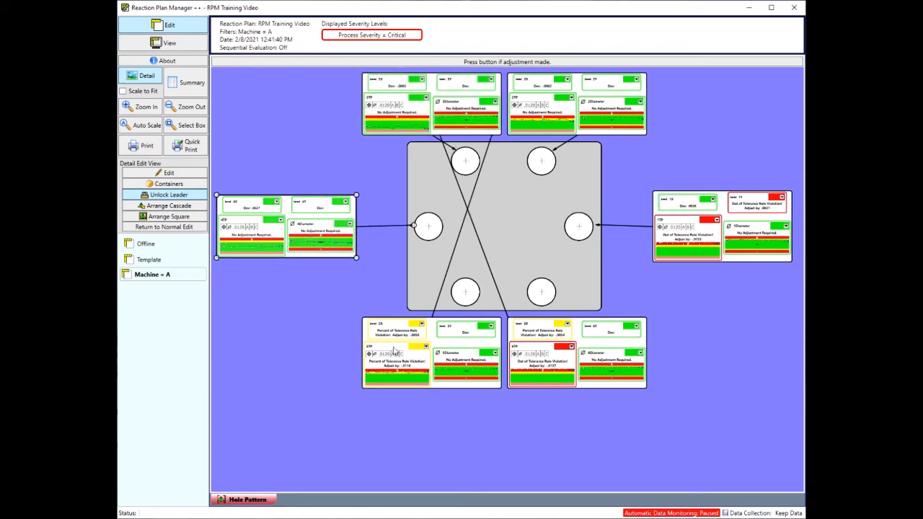
pyautogui.click(395, 351)
pyautogui.moveTo(492, 132); pyautogui.dragTo(450, 300)
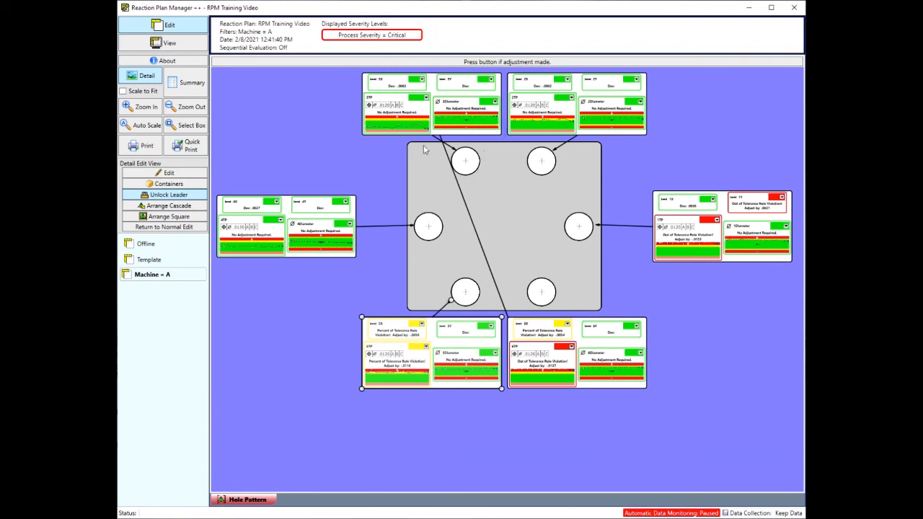
pyautogui.click(555, 345)
pyautogui.moveTo(433, 123); pyautogui.dragTo(556, 302)
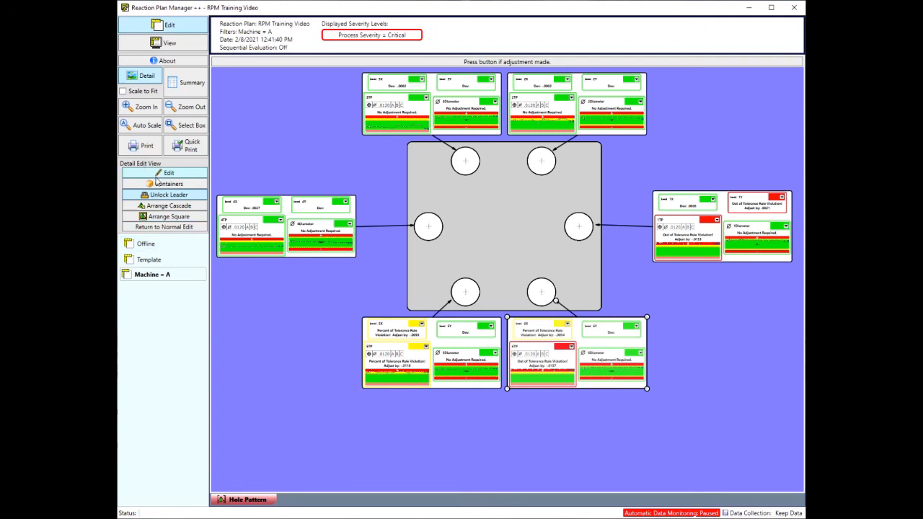
# Step: Set the Hole Pattern group's picture scale factor to 0.7 and accept the edit
pyautogui.click(157, 175)
pyautogui.click(414, 180)
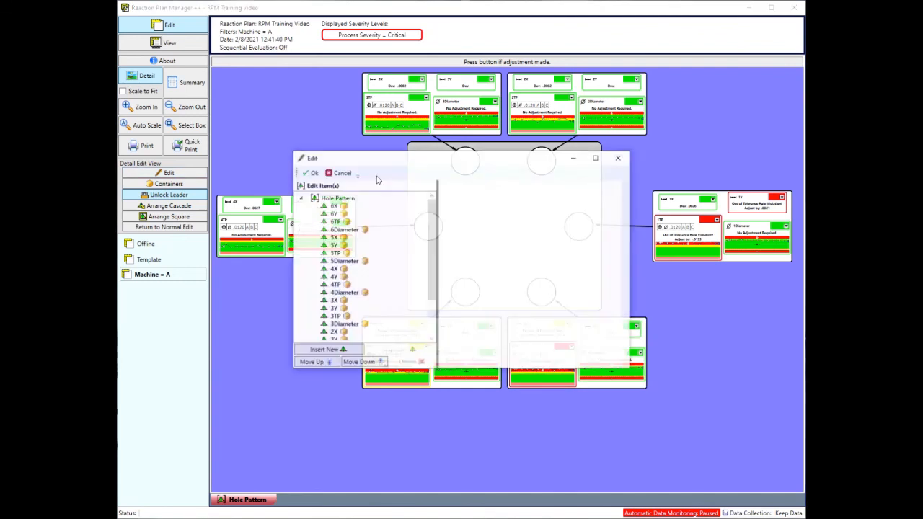
pyautogui.click(336, 200)
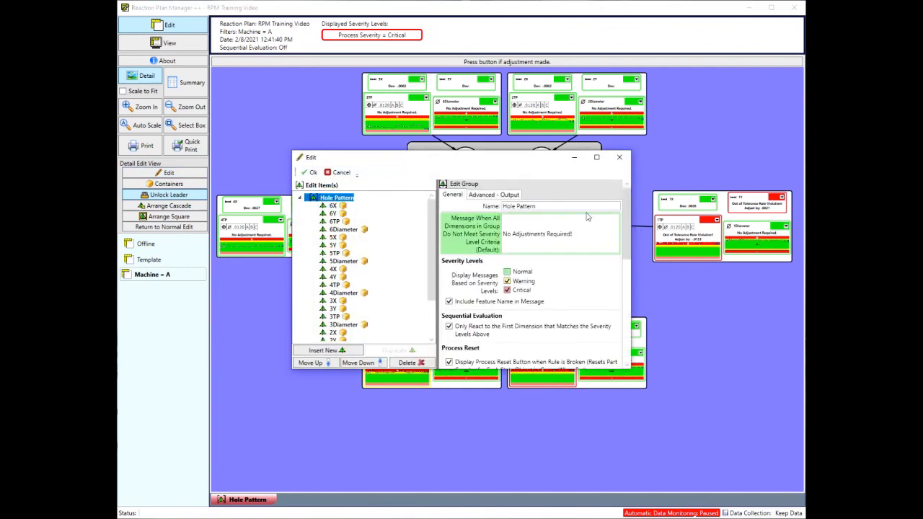
pyautogui.moveTo(626, 240); pyautogui.dragTo(626, 345)
pyautogui.click(572, 351)
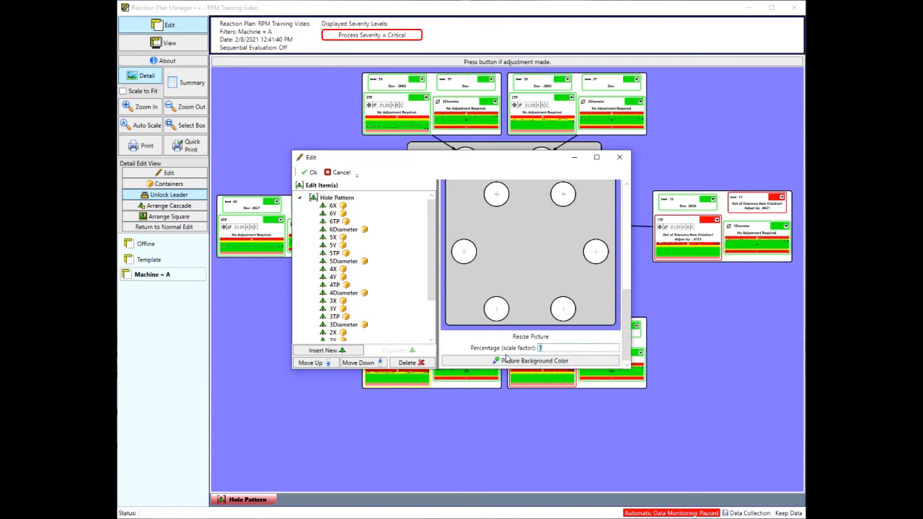
pyautogui.write('0.7')
pyautogui.click(310, 175)
# Step: Unlock the leaders and rearrange the containers in a square around the resized part picture
pyautogui.scroll(3, 416, 233)
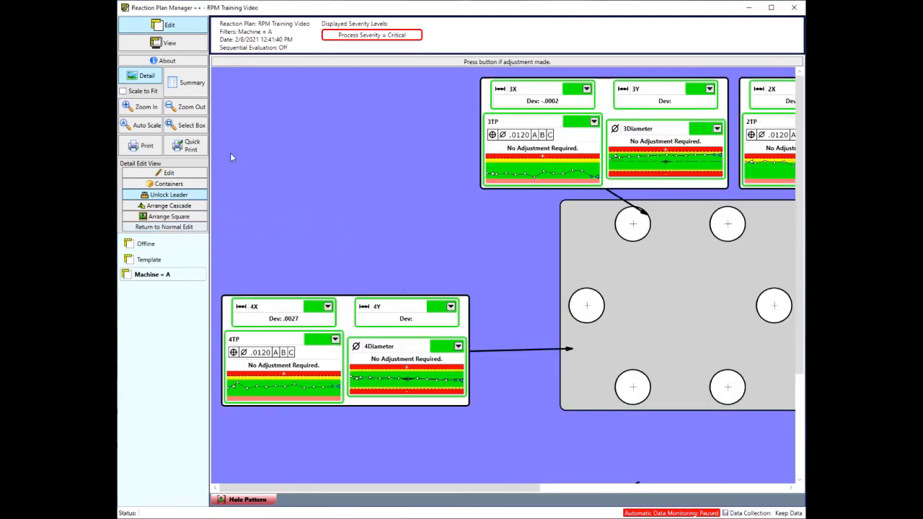
pyautogui.click(148, 127)
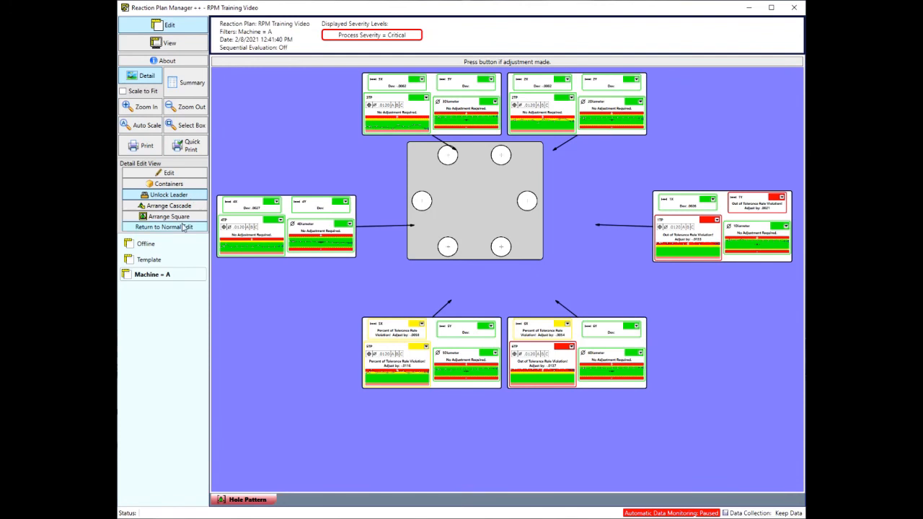
pyautogui.click(155, 196)
pyautogui.click(166, 222)
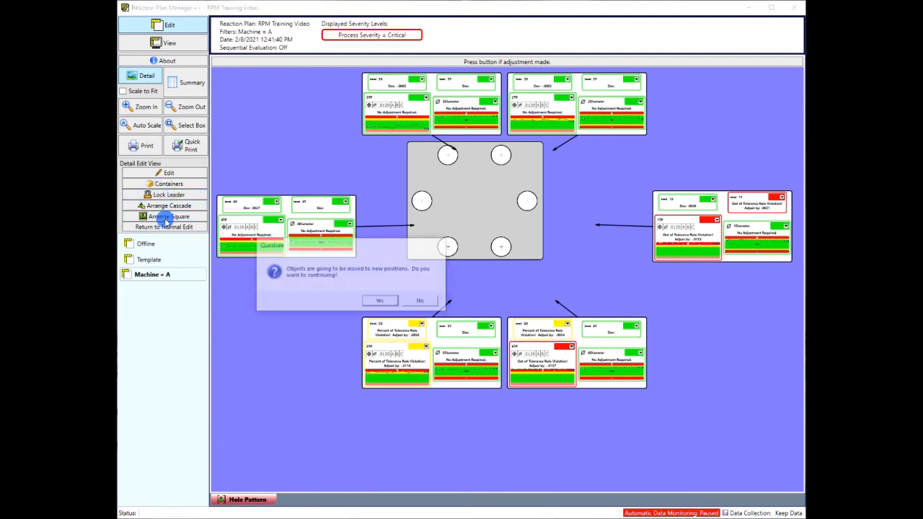
pyautogui.click(376, 300)
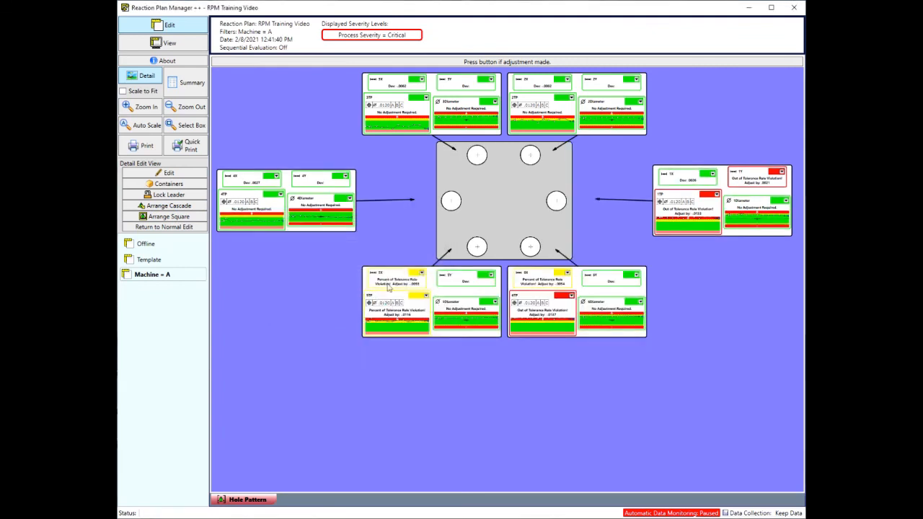
# Step: Reposition the leader tips of the hole 2, hole 1 and hole 3 containers onto their holes in the resized picture
pyautogui.click(563, 123)
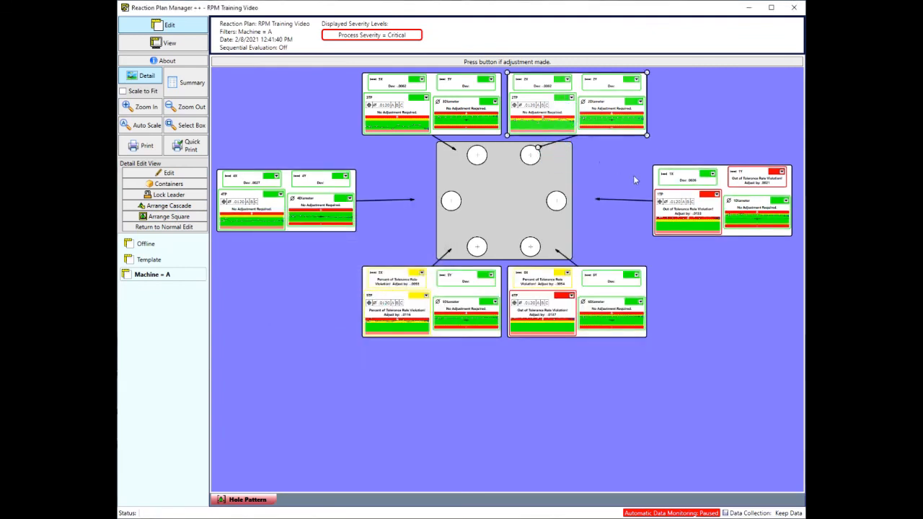
pyautogui.click(677, 184)
pyautogui.moveTo(594, 198); pyautogui.dragTo(567, 200)
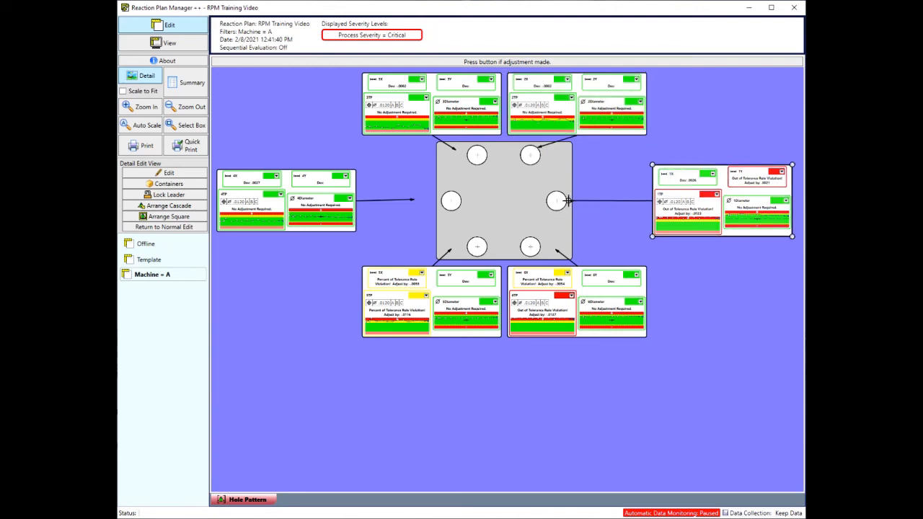
pyautogui.click(400, 110)
pyautogui.moveTo(455, 150); pyautogui.dragTo(465, 147)
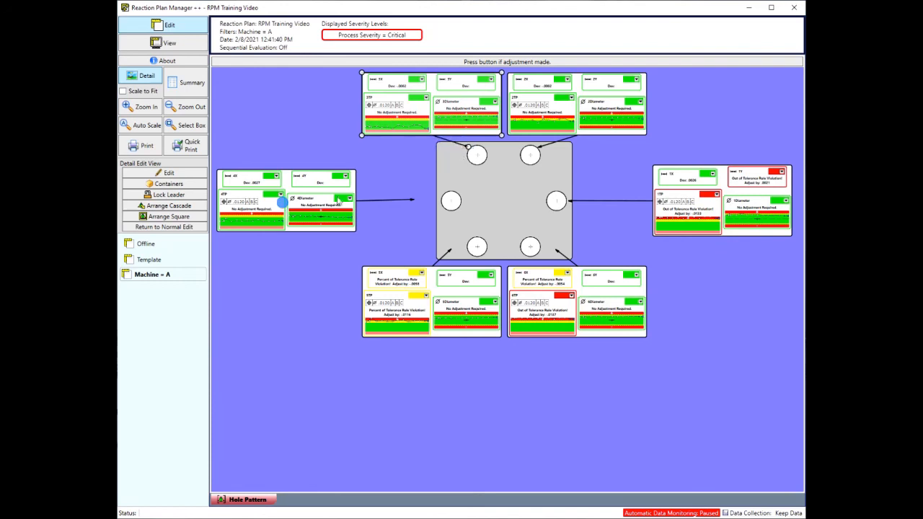
# Step: Reposition the leader tips of the hole 4, hole 5 and hole 6 containers onto their holes in the resized picture
pyautogui.click(282, 203)
pyautogui.moveTo(413, 200); pyautogui.dragTo(440, 201)
pyautogui.click(435, 304)
pyautogui.click(450, 247)
pyautogui.moveTo(451, 247); pyautogui.dragTo(467, 250)
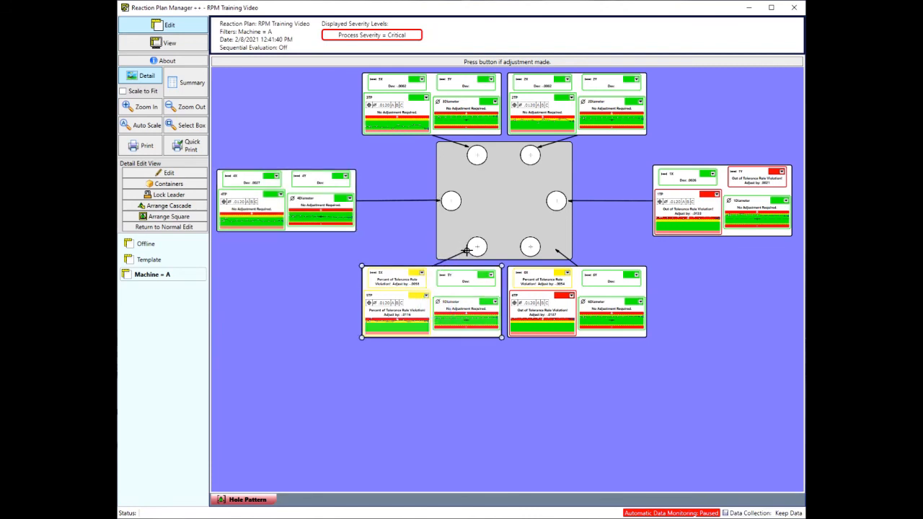
pyautogui.click(541, 289)
pyautogui.moveTo(556, 247); pyautogui.dragTo(541, 252)
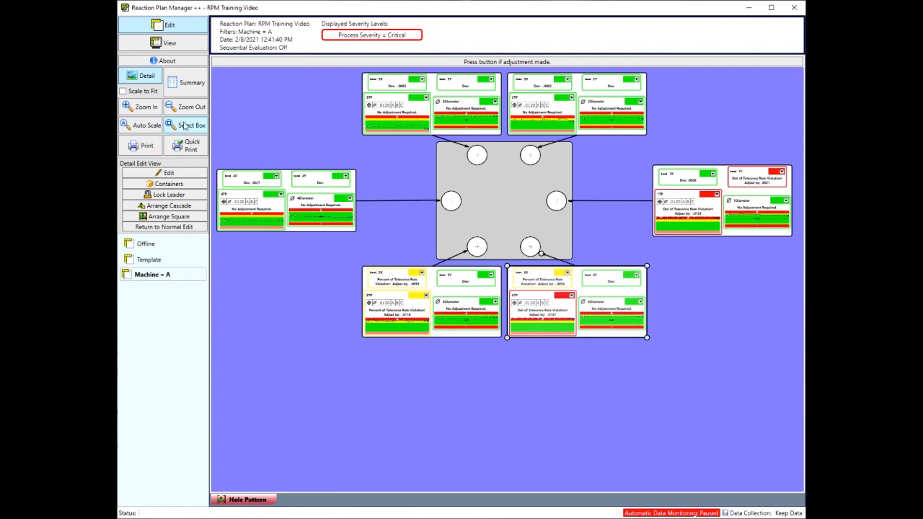
# Step: Leave the detail edit view, save the reaction plan and switch to view mode, overwriting the existing solution files
pyautogui.click(165, 227)
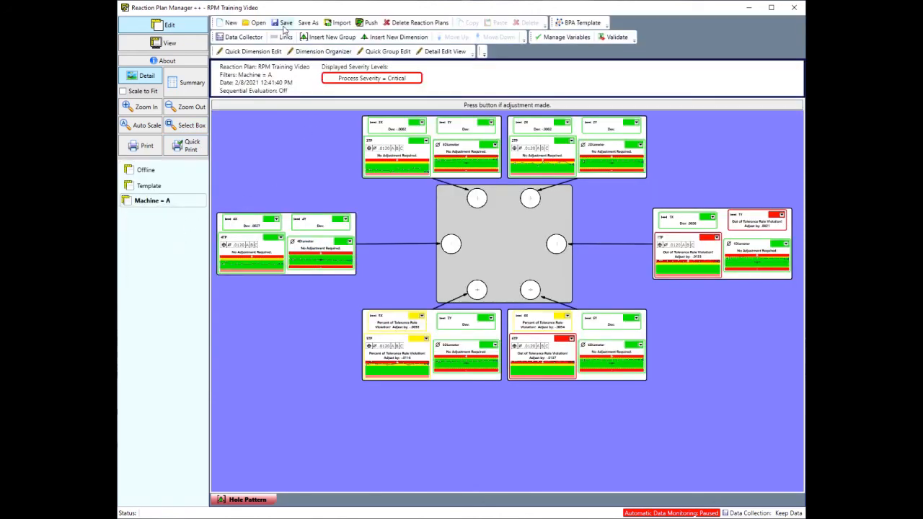
pyautogui.click(284, 24)
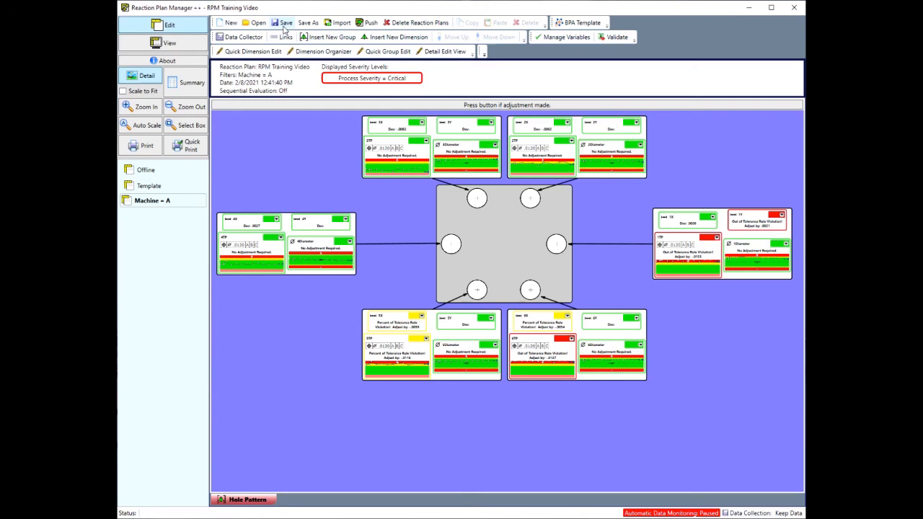
pyautogui.click(181, 44)
pyautogui.click(376, 301)
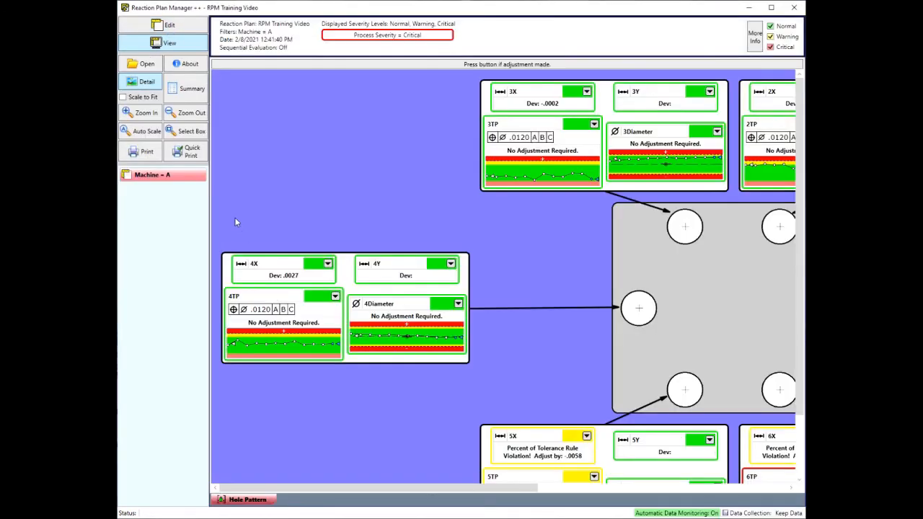
# Step: Auto-scale the Hole Pattern in view mode and turn on Scale to Fit
pyautogui.scroll(-3, 387, 235)
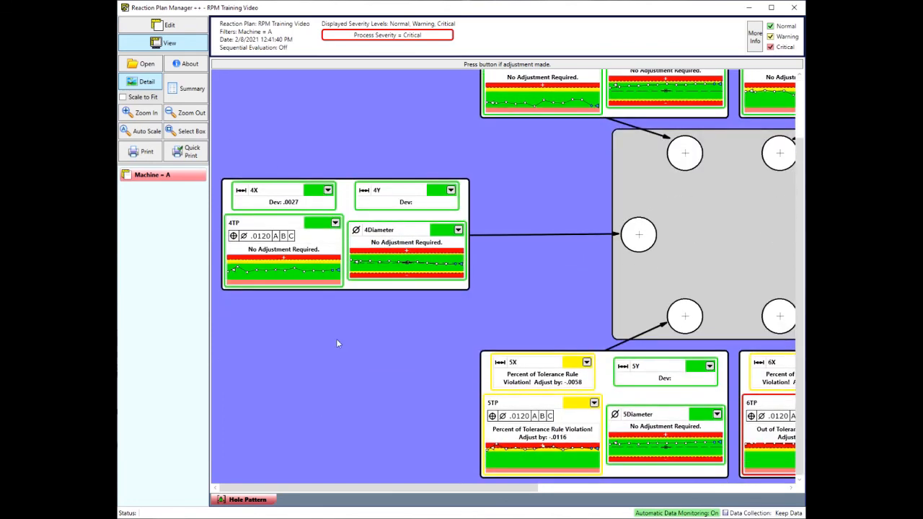
pyautogui.moveTo(271, 487); pyautogui.dragTo(240, 483)
pyautogui.click(144, 131)
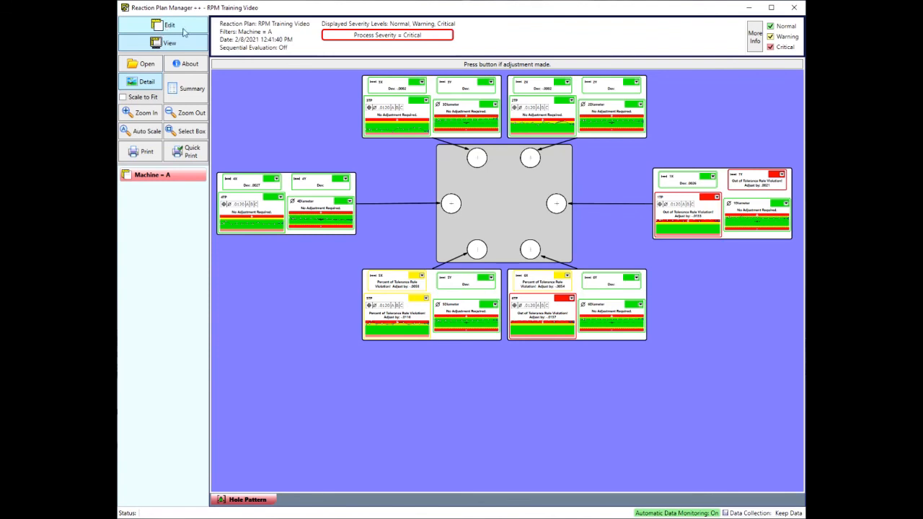
pyautogui.click(129, 99)
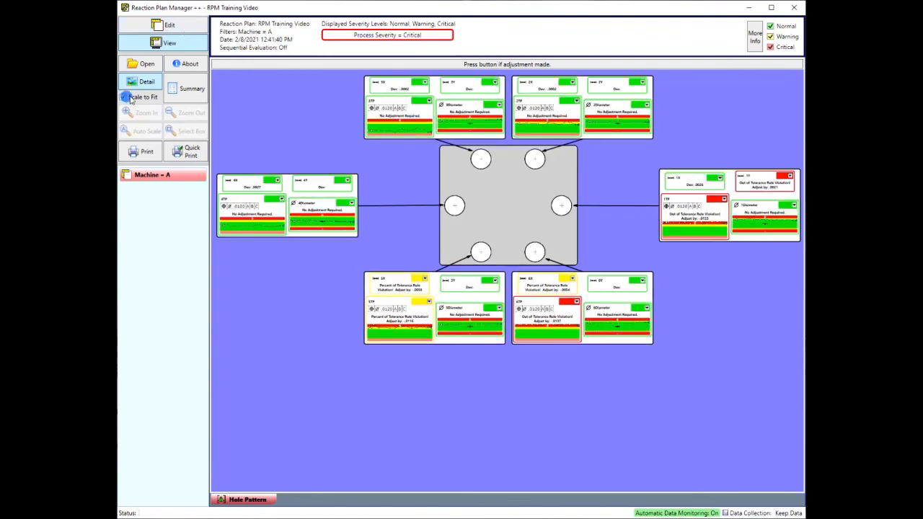
pyautogui.click(128, 100)
pyautogui.click(127, 98)
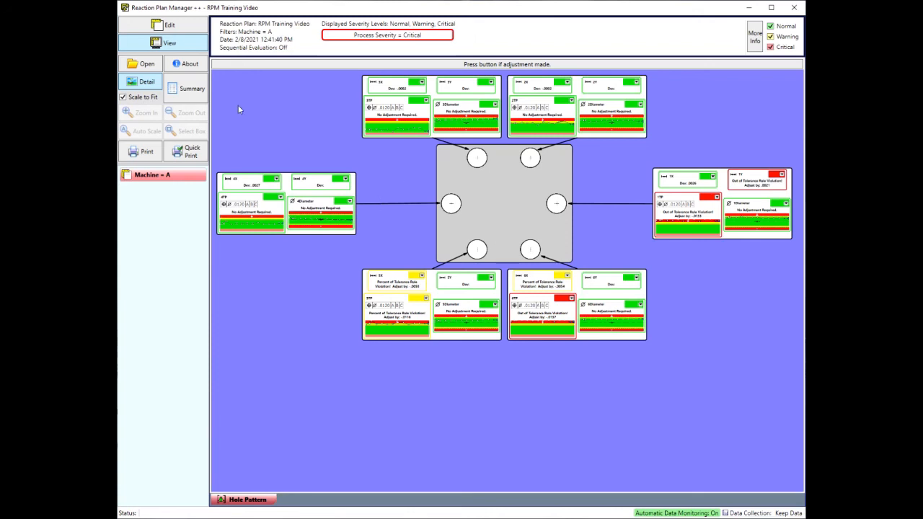
# Step: Go back to edit mode and turn on Scale to Fit with the Machine = A plan selected
pyautogui.click(161, 26)
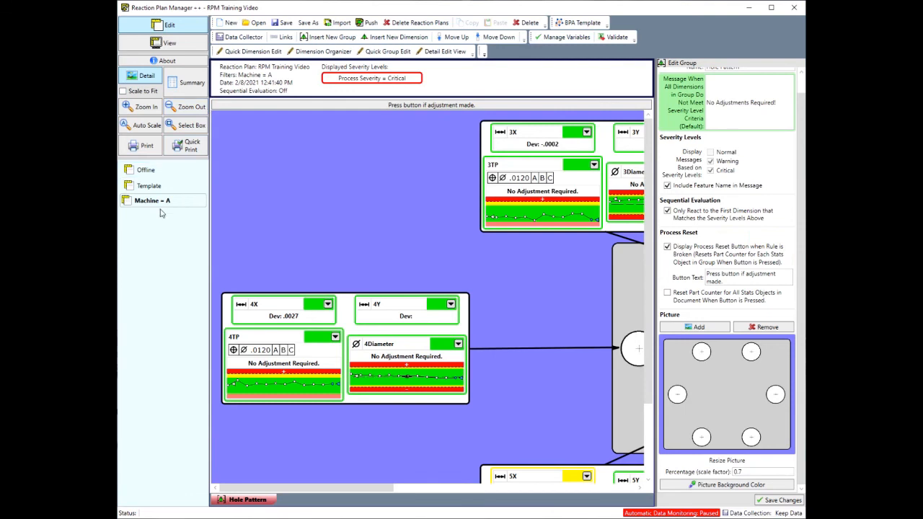
pyautogui.click(144, 201)
pyautogui.click(124, 91)
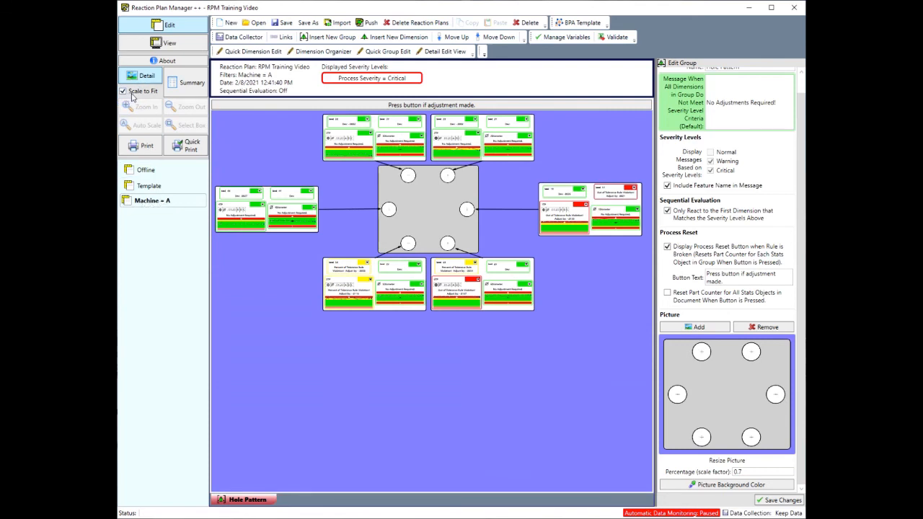
# Step: Compare the scaled Hole Pattern layout across the Offline, Machine = A and Template plans
pyautogui.click(148, 185)
pyautogui.click(146, 173)
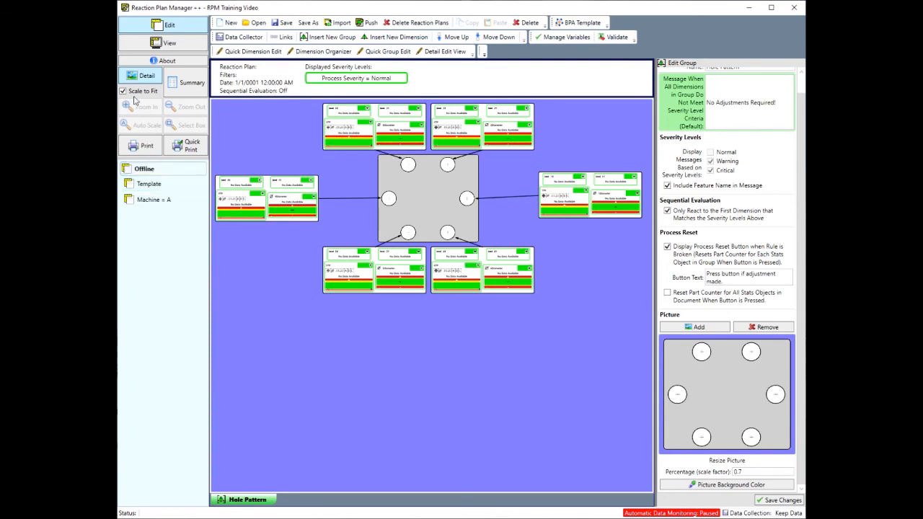
pyautogui.click(147, 199)
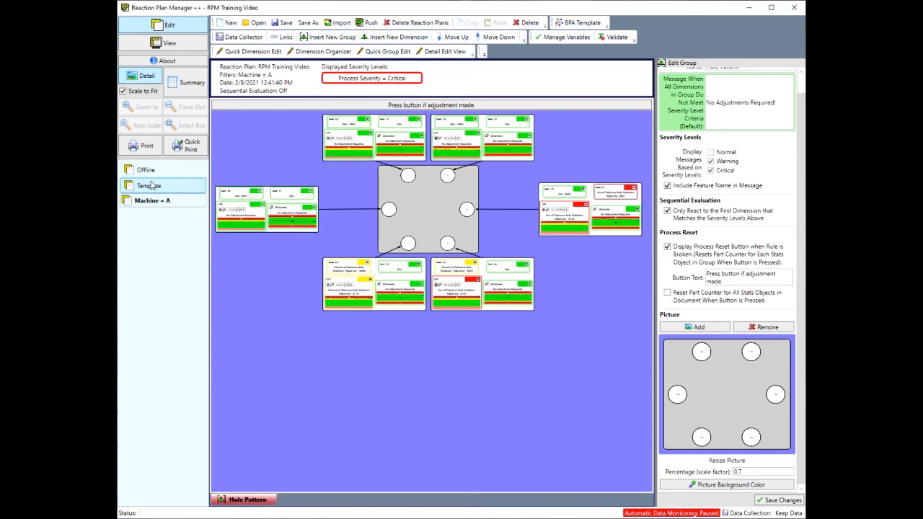
pyautogui.click(149, 186)
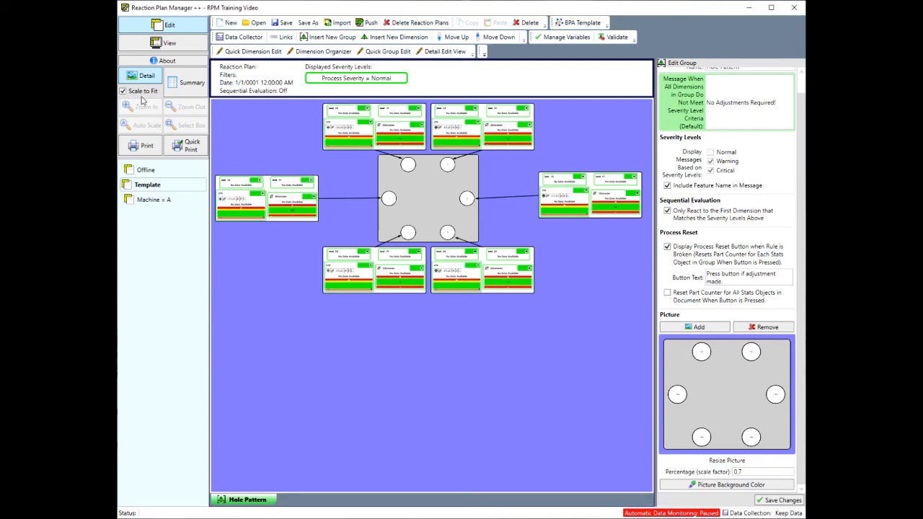
# Step: Return to view mode, overwriting the existing solution files, turn off Scale to Fit and zoom in on the hole 6 container with a selection box
pyautogui.click(187, 45)
pyautogui.click(381, 301)
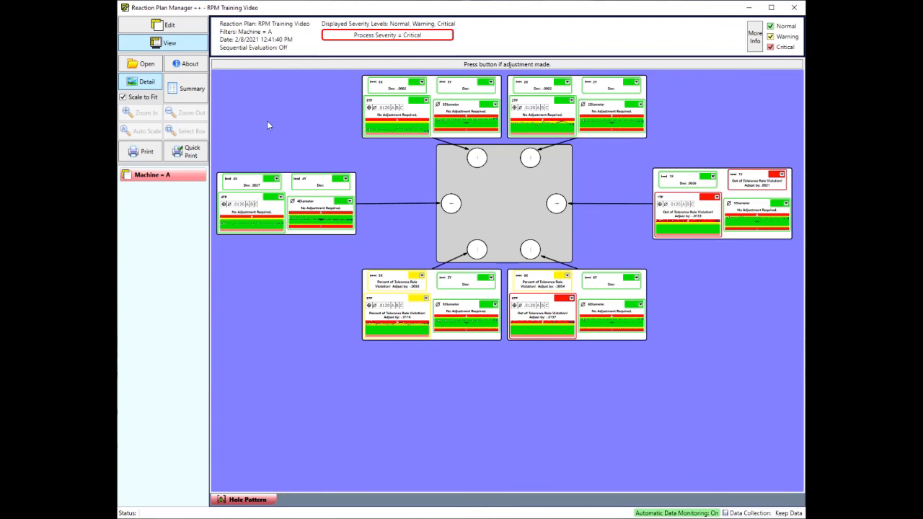
pyautogui.click(123, 98)
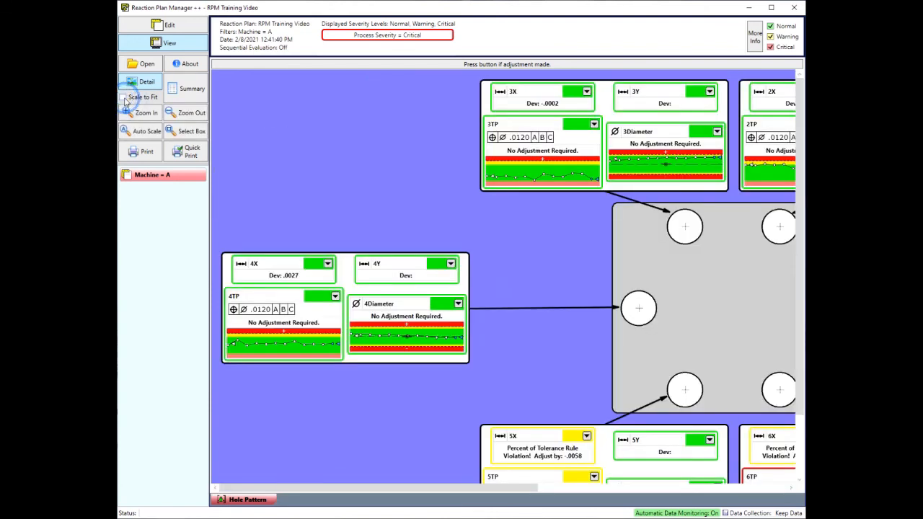
pyautogui.hscroll(5, 339, 490)
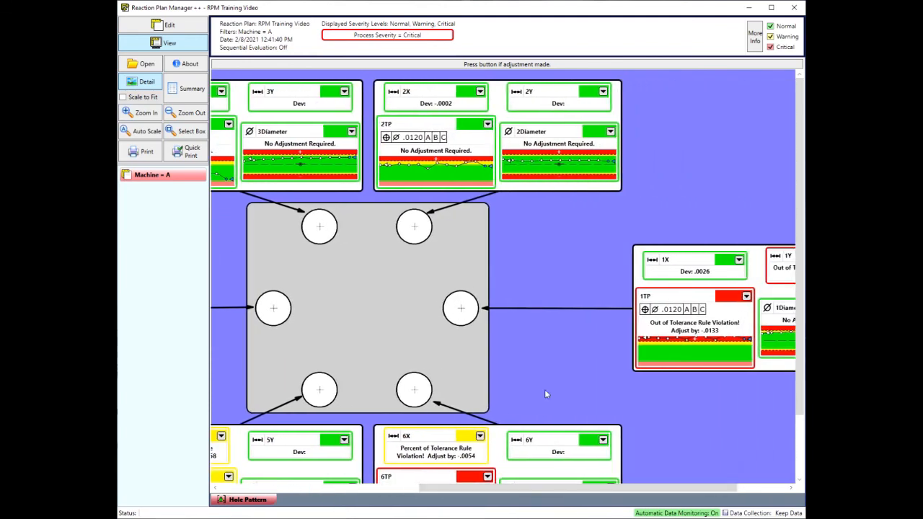
pyautogui.scroll(-1, 545, 390)
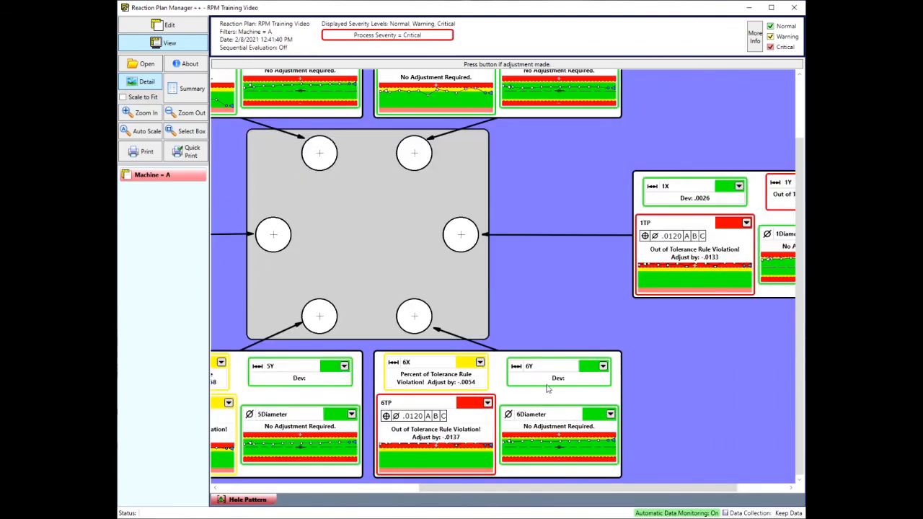
pyautogui.click(186, 133)
pyautogui.click(363, 338)
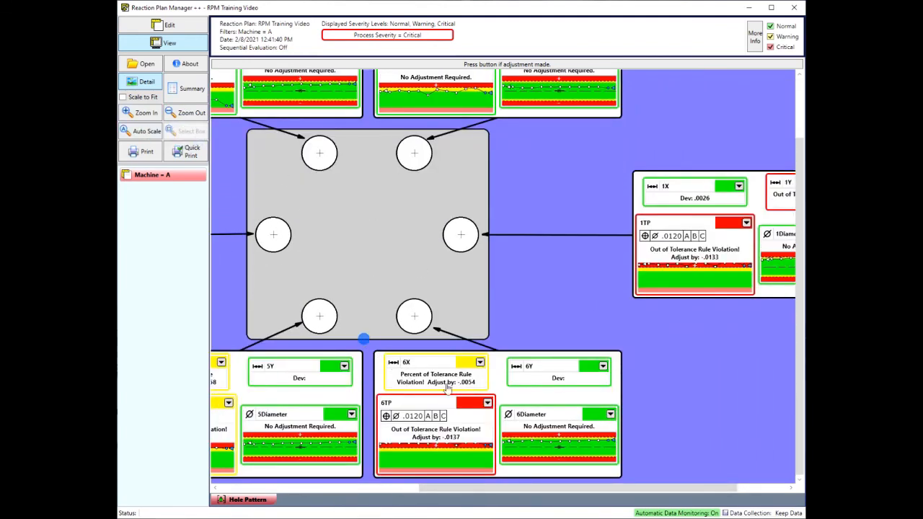
pyautogui.click(622, 483)
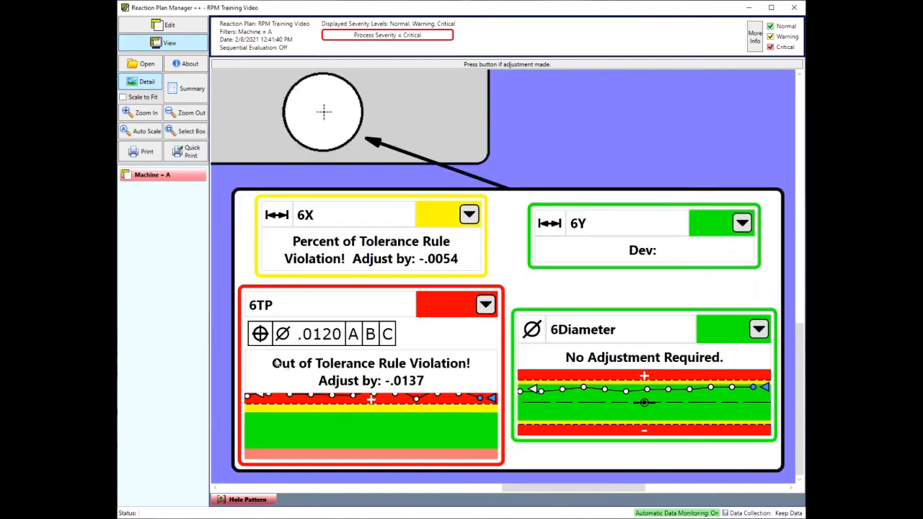
# Step: Zoom back out and auto-scale to show the whole Hole Pattern group
pyautogui.click(182, 116)
pyautogui.click(182, 115)
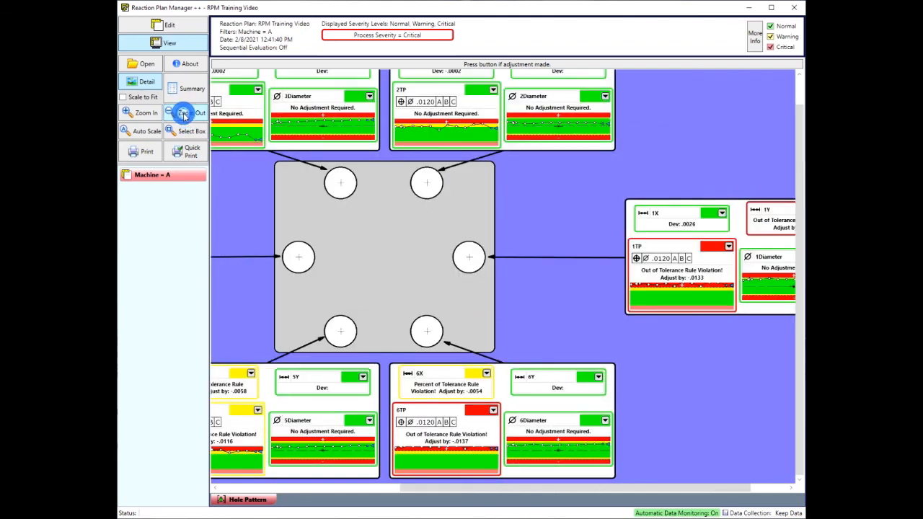
pyautogui.click(182, 116)
pyautogui.click(151, 136)
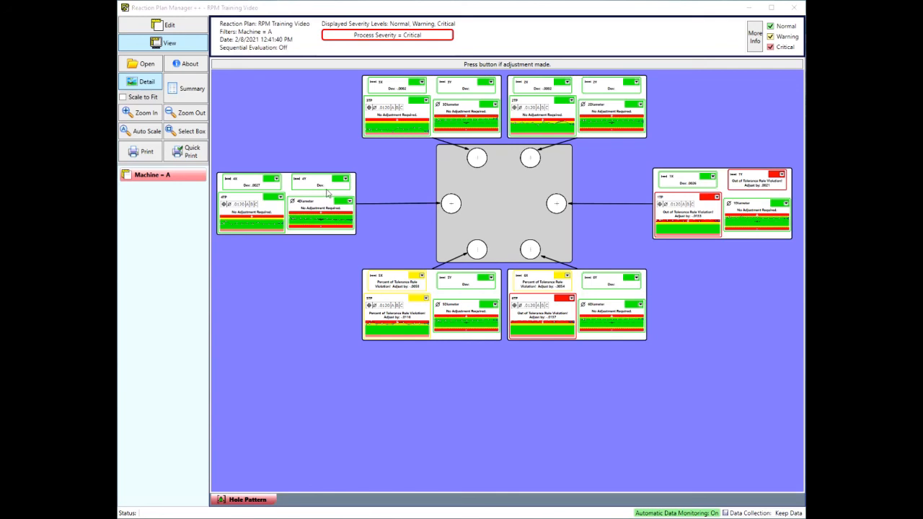
# Step: Open Quick Dimension Edit in edit mode, enlarge its window and find the dimensions matching "y"
pyautogui.click(160, 26)
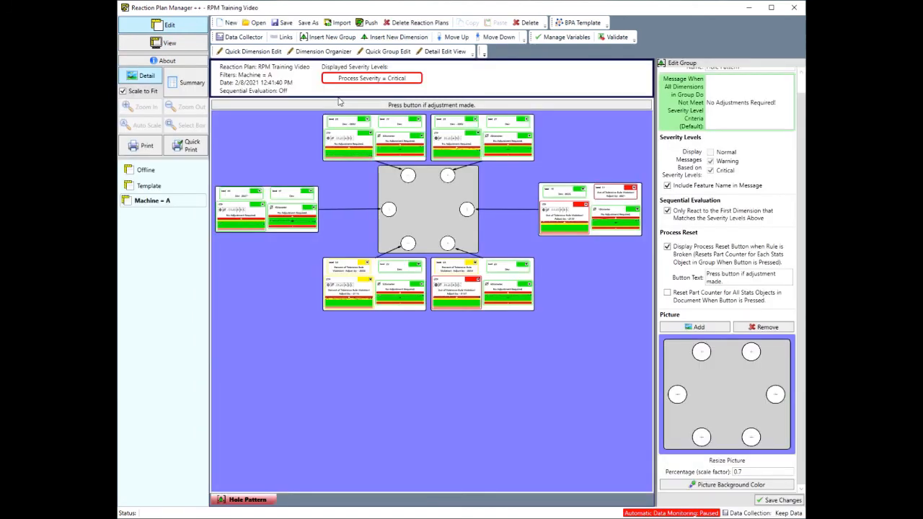
pyautogui.click(254, 57)
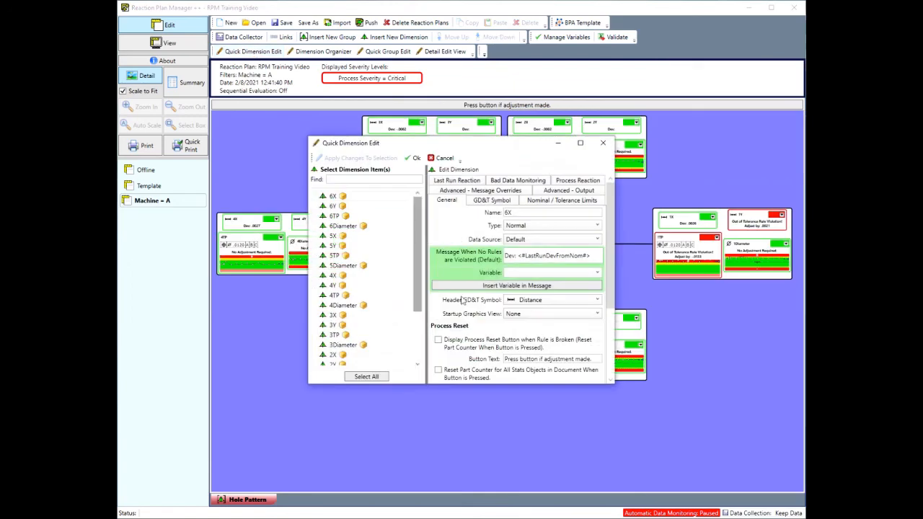
pyautogui.moveTo(613, 384); pyautogui.dragTo(691, 463)
pyautogui.click(364, 179)
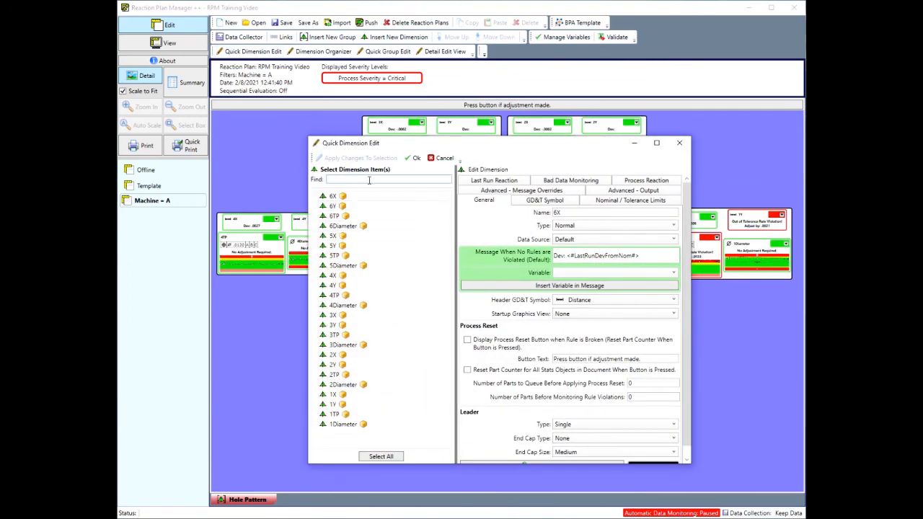
pyautogui.write('y')
# Step: Insert the LastRunDevFromNom variable after "Dev:" in the Y dimensions' default message, apply it to the selection and accept the edit
pyautogui.click(603, 258)
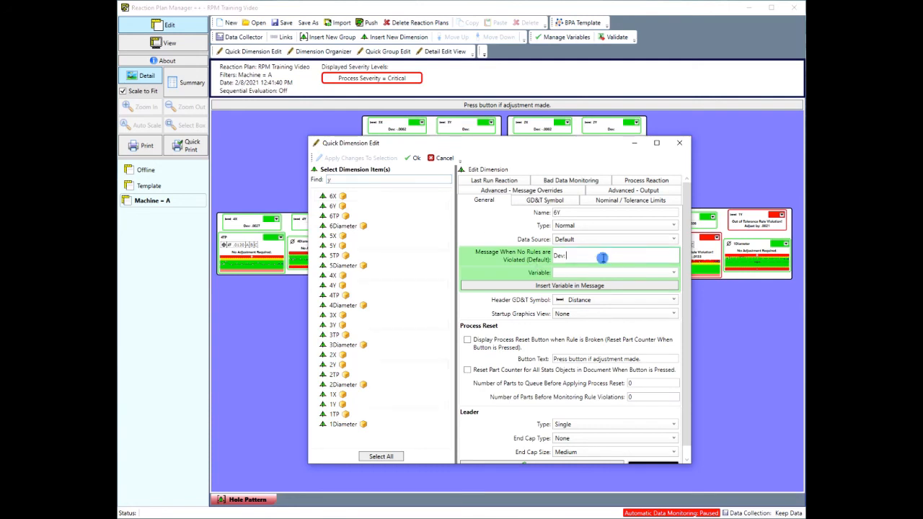
pyautogui.click(591, 272)
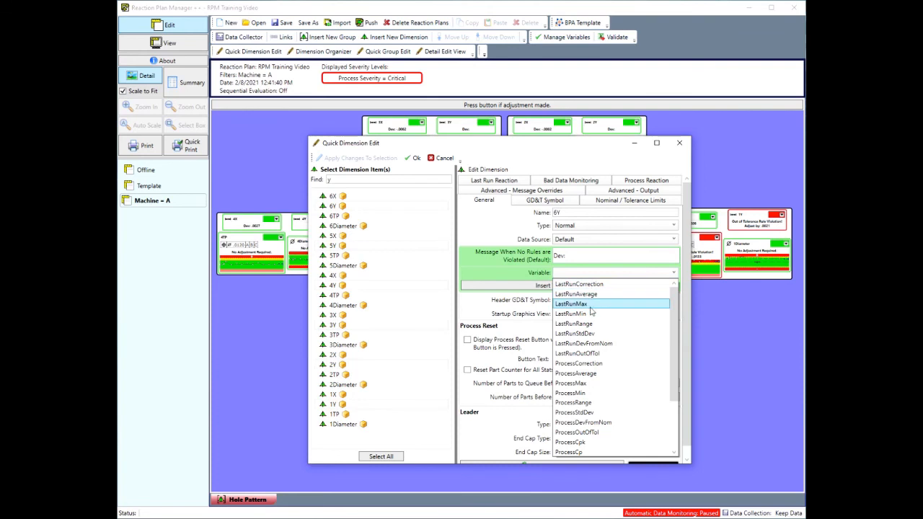
pyautogui.click(588, 344)
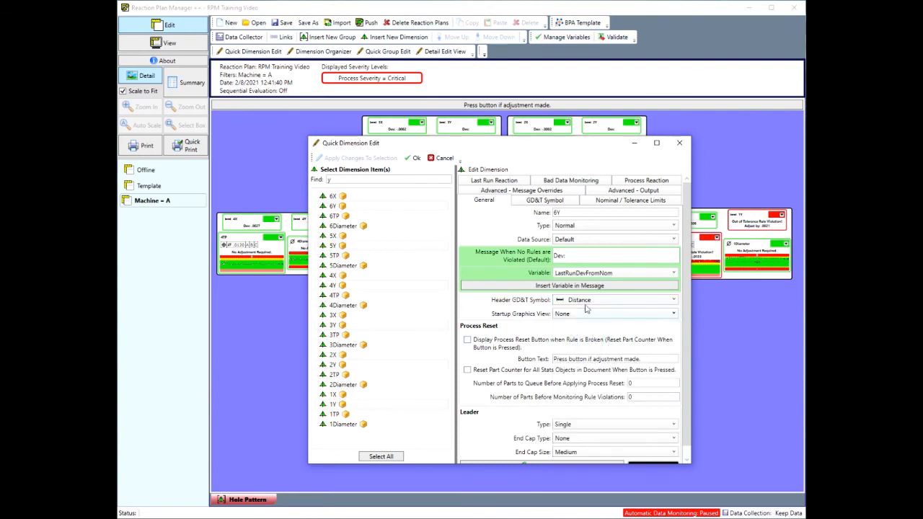
pyautogui.click(602, 285)
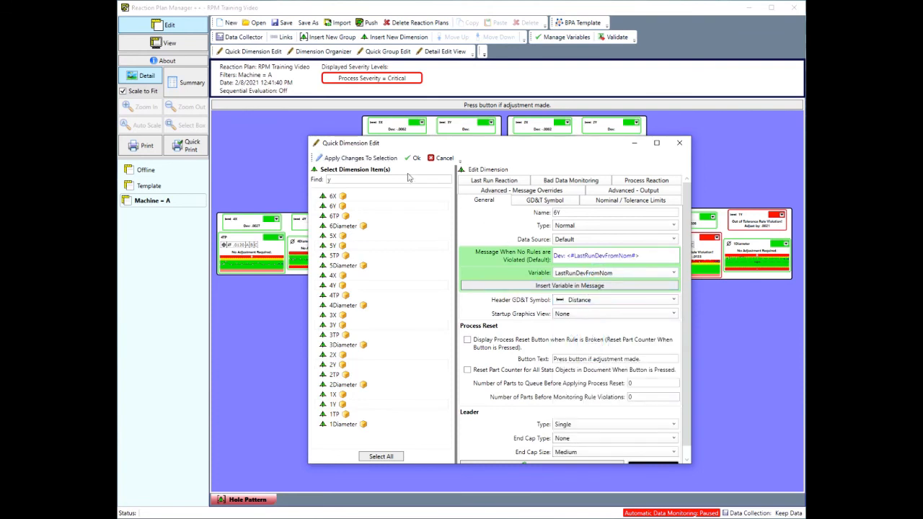
pyautogui.click(367, 157)
pyautogui.click(415, 157)
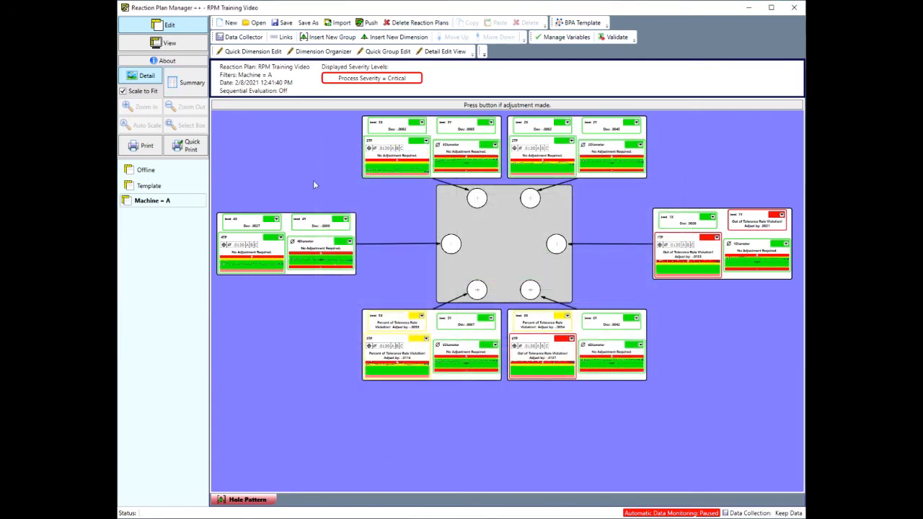
# Step: Switch to view mode, overwriting the existing solution files, and turn off Scale to Fit to read the Y dimension messages
pyautogui.click(190, 46)
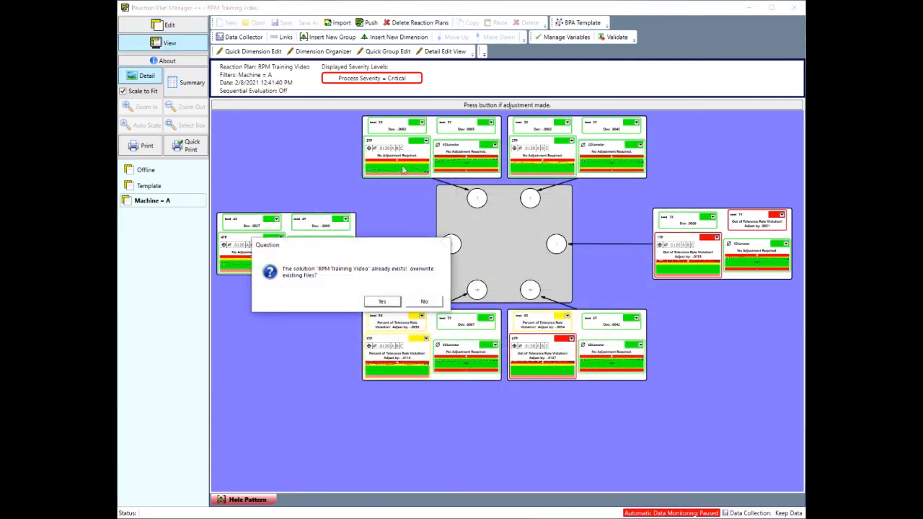
pyautogui.click(382, 302)
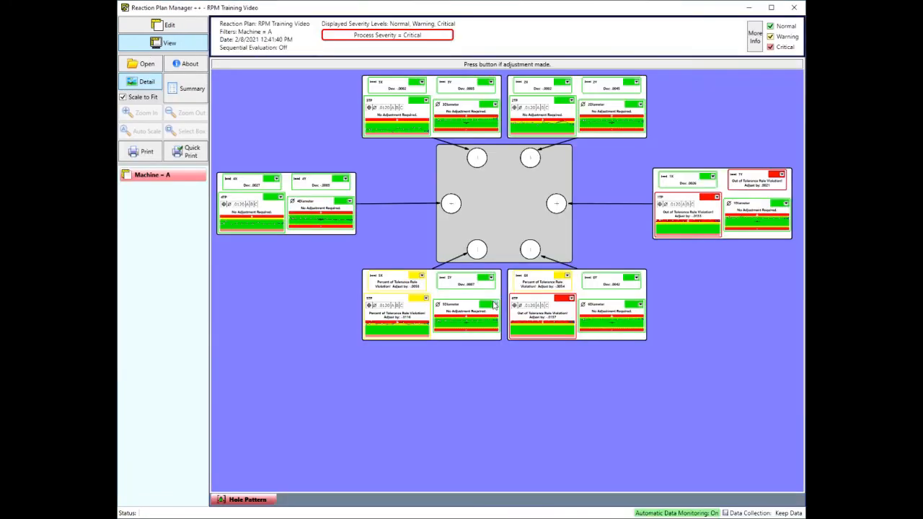
pyautogui.click(128, 96)
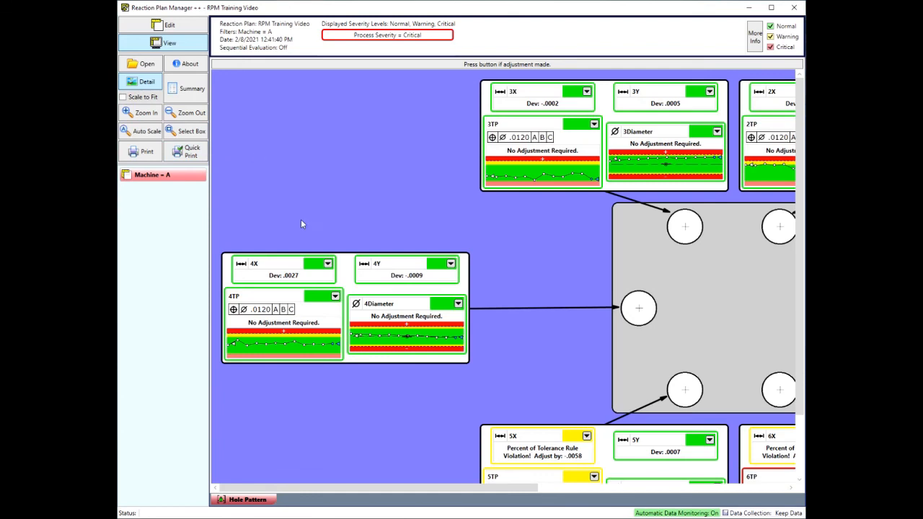